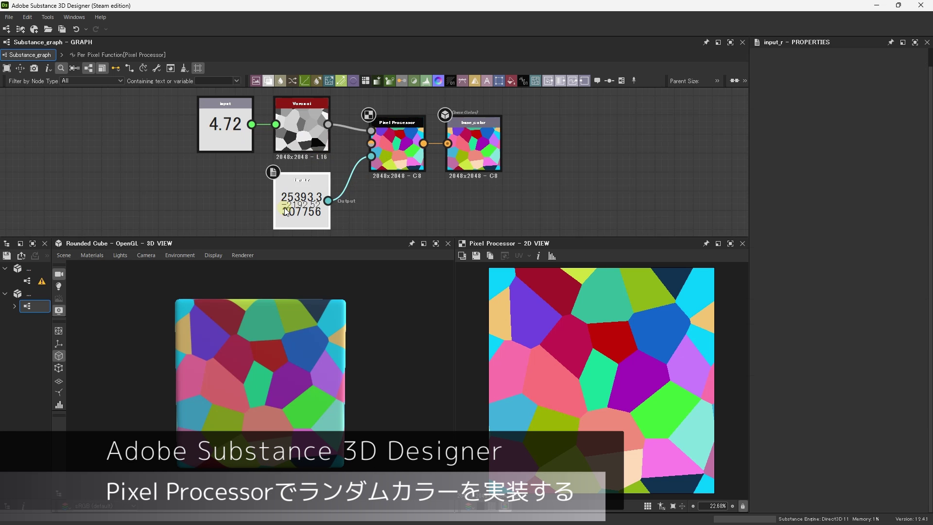
- Lower the input_r seed values and set the Voronoi Disorder X to 0 for regular cells
mouse_move(836, 139)
mouse_down()
mouse_move(818, 139)
mouse_move(841, 149)
mouse_move(794, 140)
mouse_move(889, 140)
mouse_up()
click(225, 124)
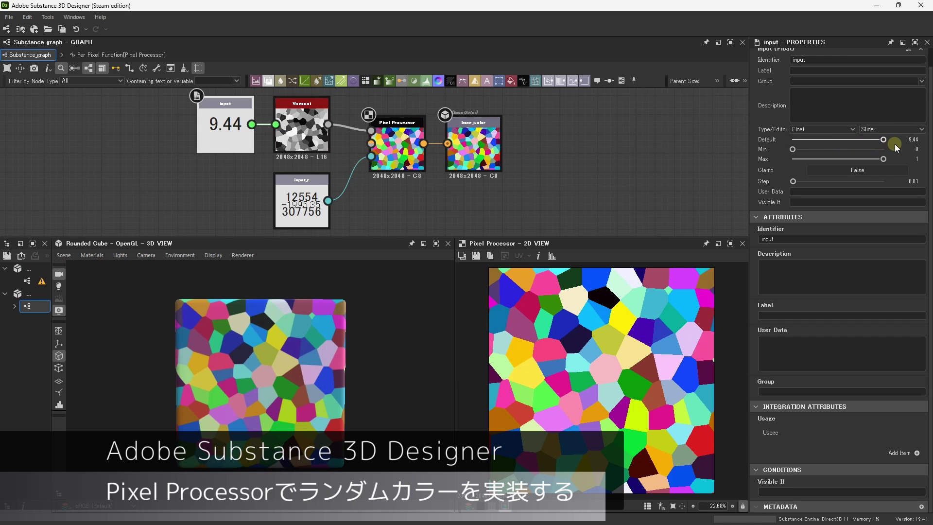
click(302, 143)
scroll(844, 242, down, 5)
drag(838, 369, 757, 340)
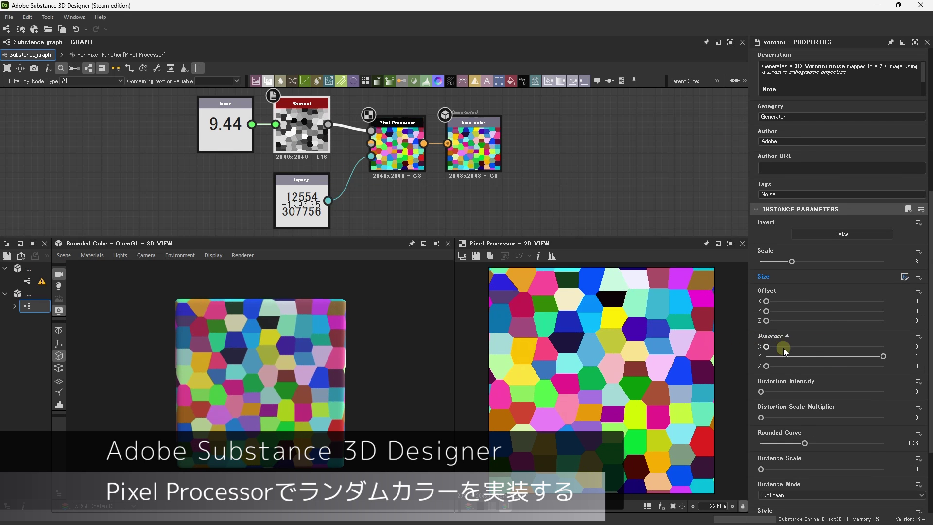
- Lower the input node's Default value to 3.72 to enlarge the coloured squares
click(226, 126)
drag(838, 139, 810, 139)
drag(342, 360, 284, 363)
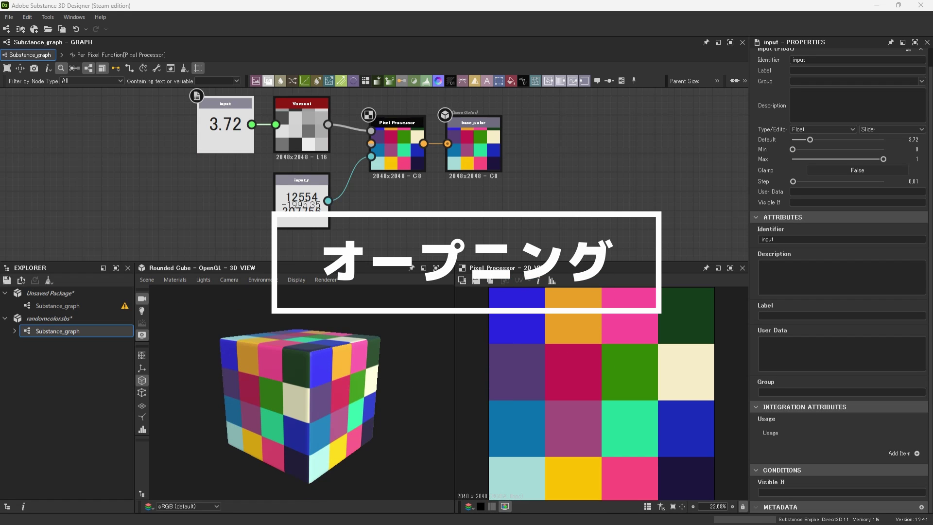
- Enlarge the graph area, align the input node beside the Voronoi node, and frame all nodes
click(310, 133)
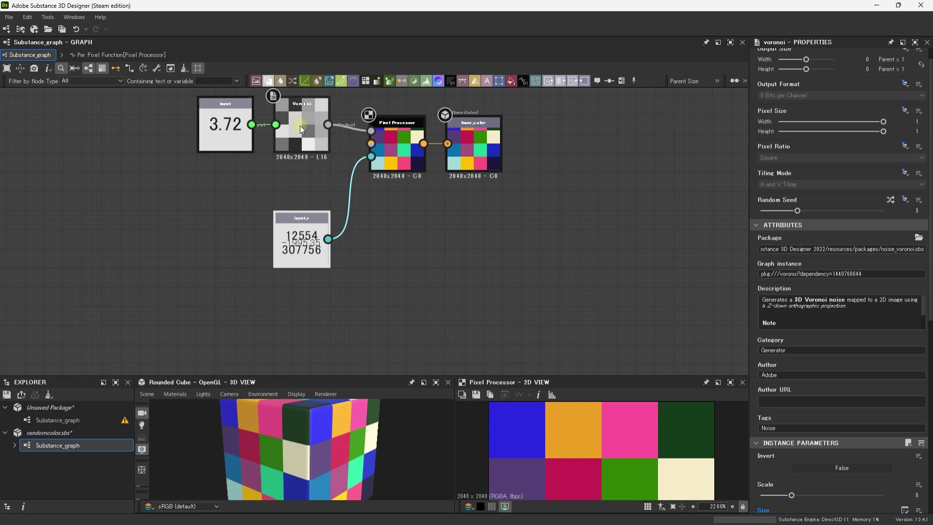
drag(299, 125, 308, 145)
drag(230, 154, 222, 173)
drag(317, 160, 308, 160)
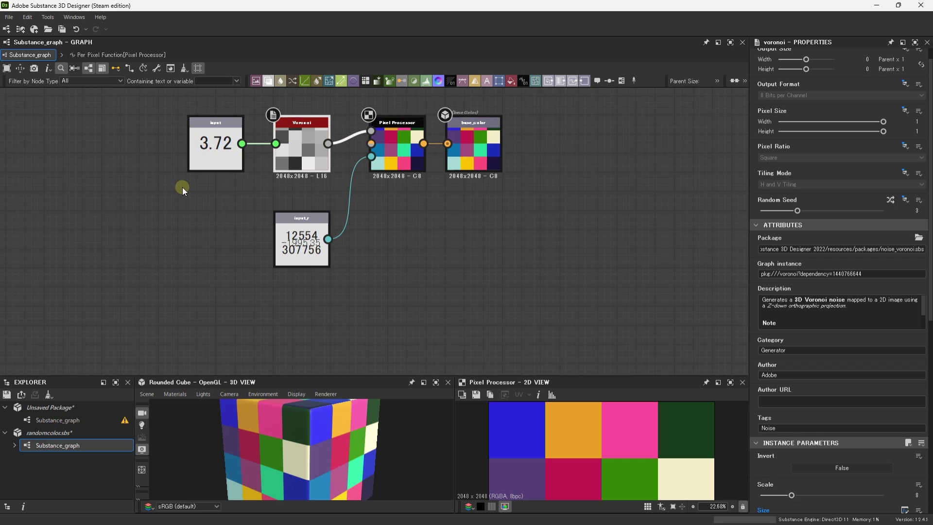
key(f)
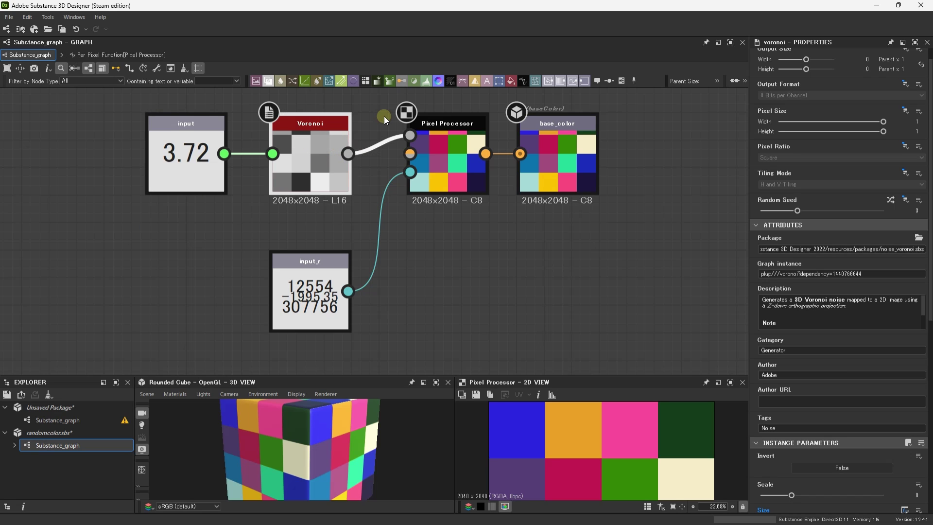
- Select the Pixel Processor node in the randomcolor graph
click(439, 147)
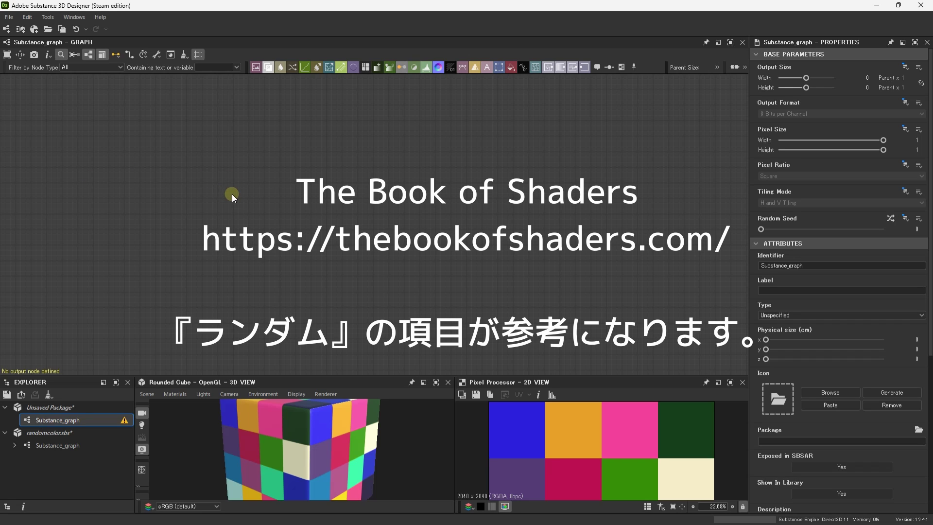
- Add a Gradient Linear 1 node and enlarge the 3D and 2D preview areas
key(space)
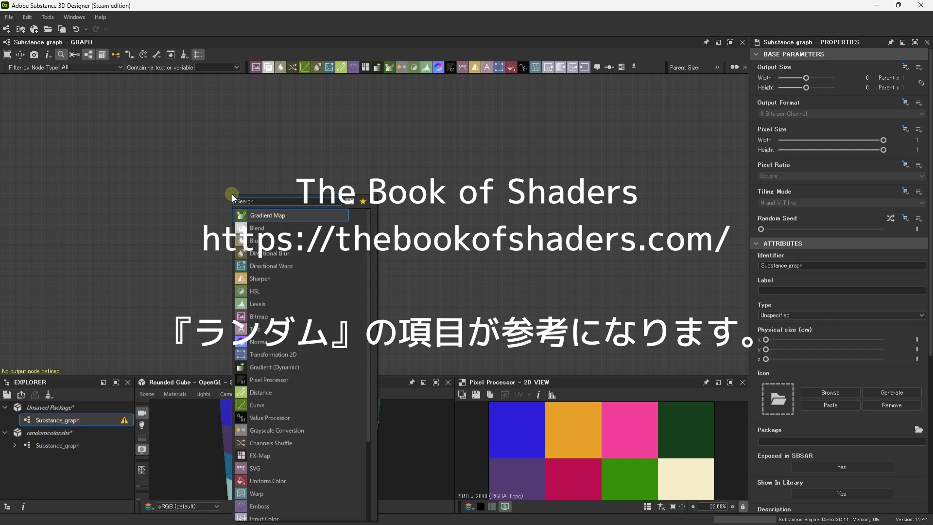
text(line)
key(Down)
key(Down)
key(Down)
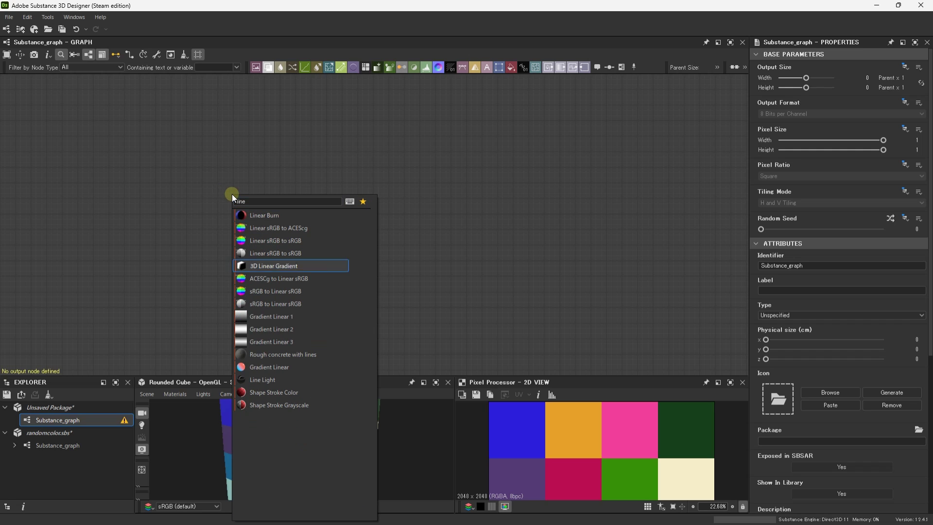
key(Down)
key(Down)
key(Down)
key(Down)
key(Up)
key(Up)
key(Return)
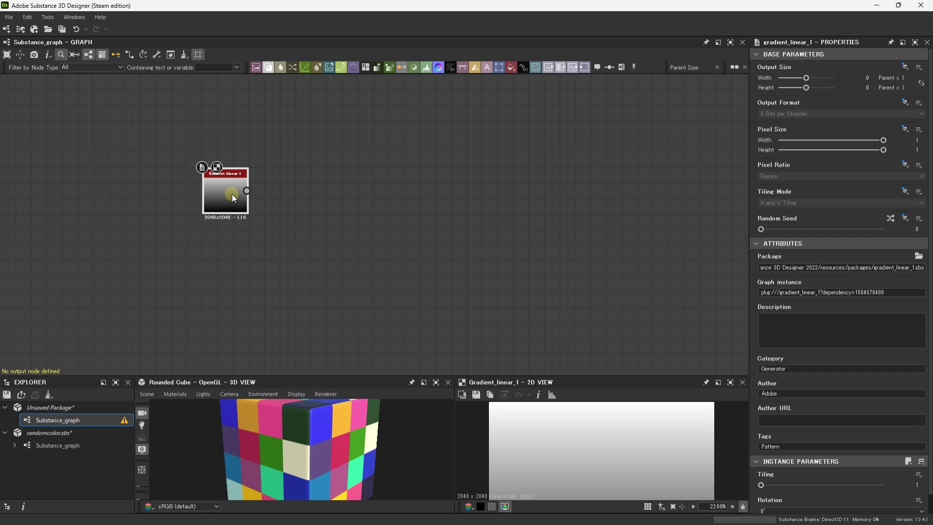
drag(234, 196, 265, 165)
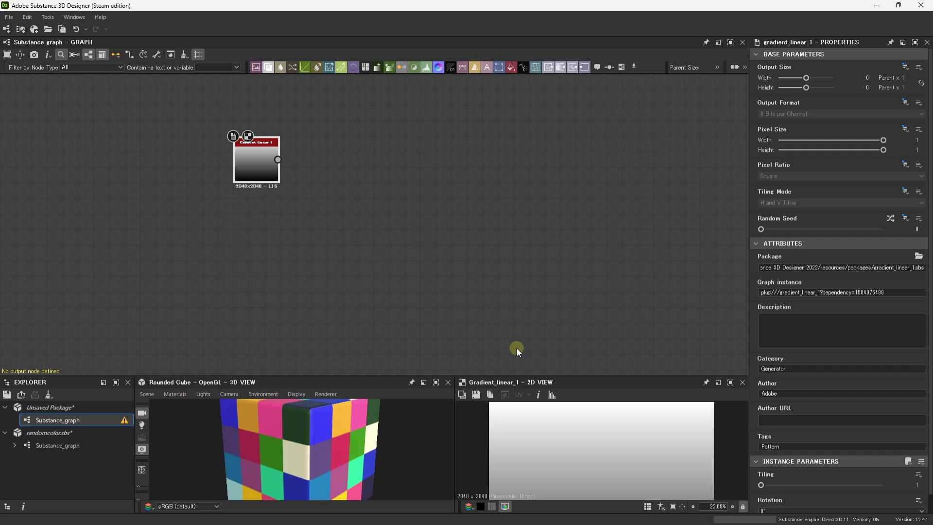
drag(500, 378, 503, 218)
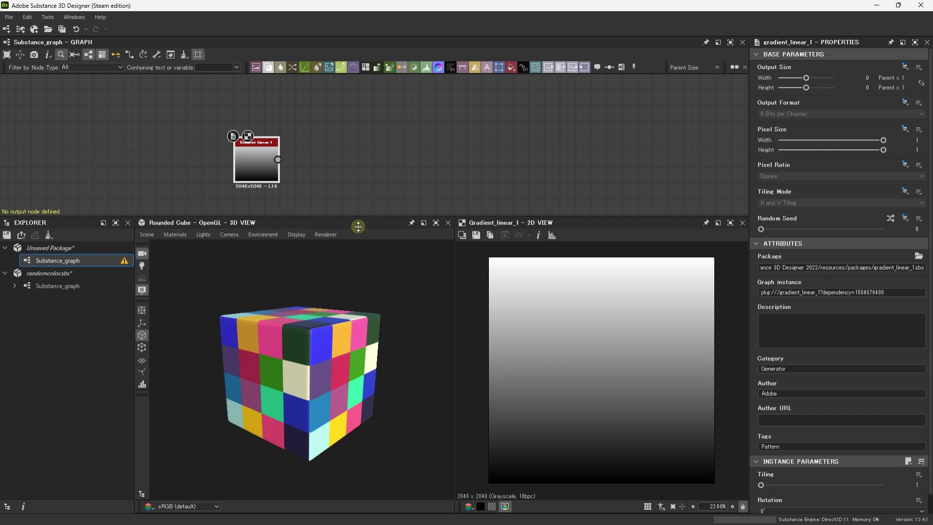
drag(359, 215, 359, 242)
middle_drag(348, 202, 381, 192)
middle_drag(407, 146, 425, 140)
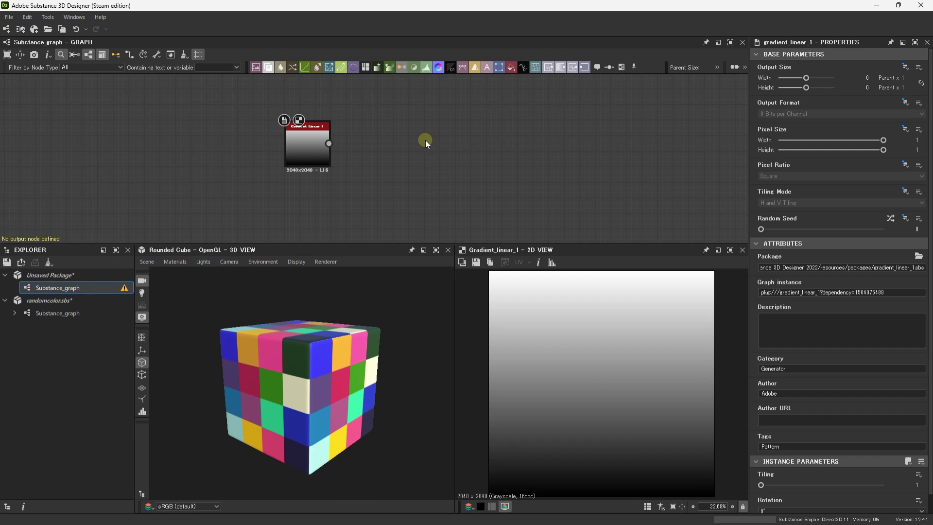
- Connect the gradient to a new Output node and preview it as the cube's Base Color
key(space)
text(output)
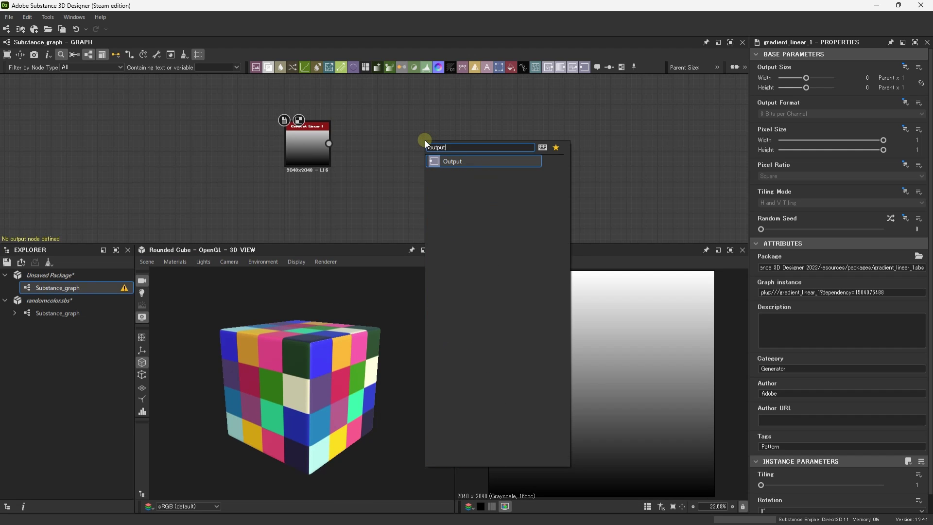
key(Return)
drag(329, 143, 411, 144)
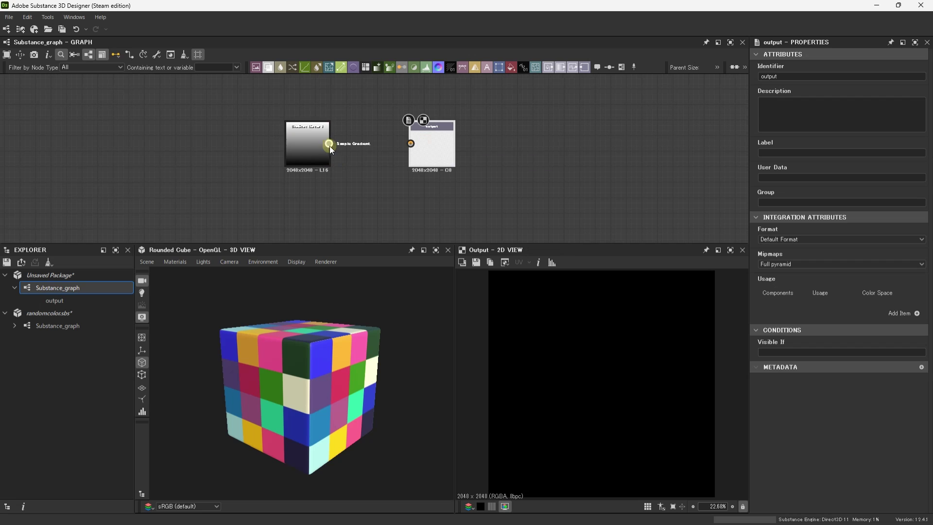
right_click(442, 147)
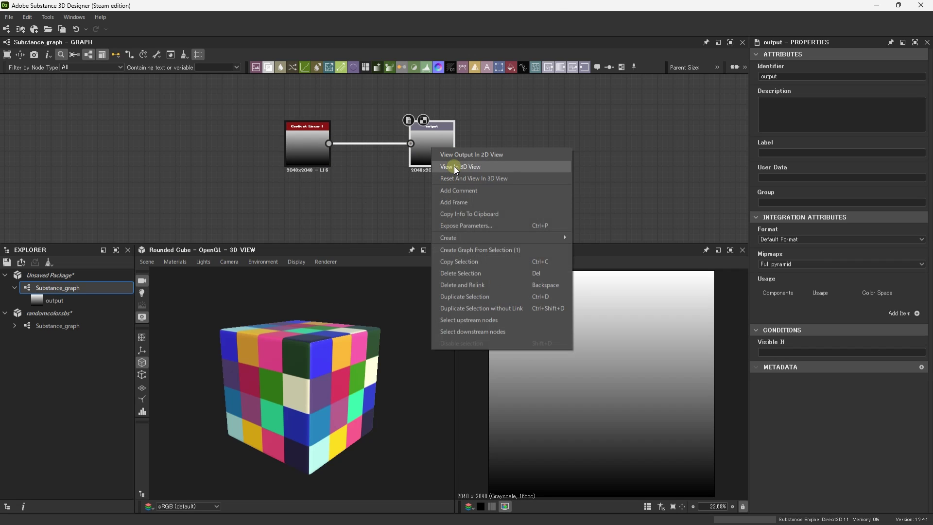
click(454, 166)
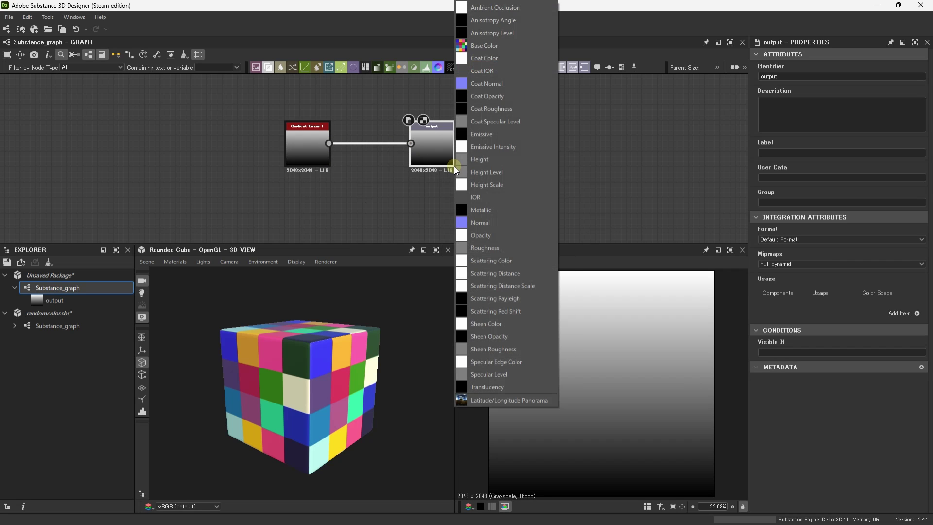
click(482, 43)
mouse_move(349, 402)
mouse_down()
mouse_move(342, 465)
mouse_move(364, 404)
mouse_up()
- Wire Gradient Linear 1 through a new Pixel Processor into Output, then edit its per-pixel function
right_click(392, 200)
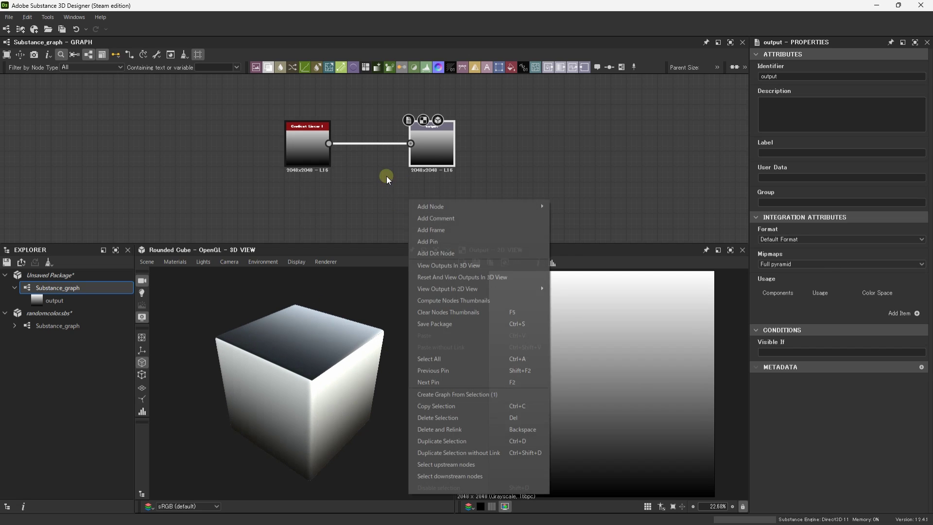
click(340, 177)
key(space)
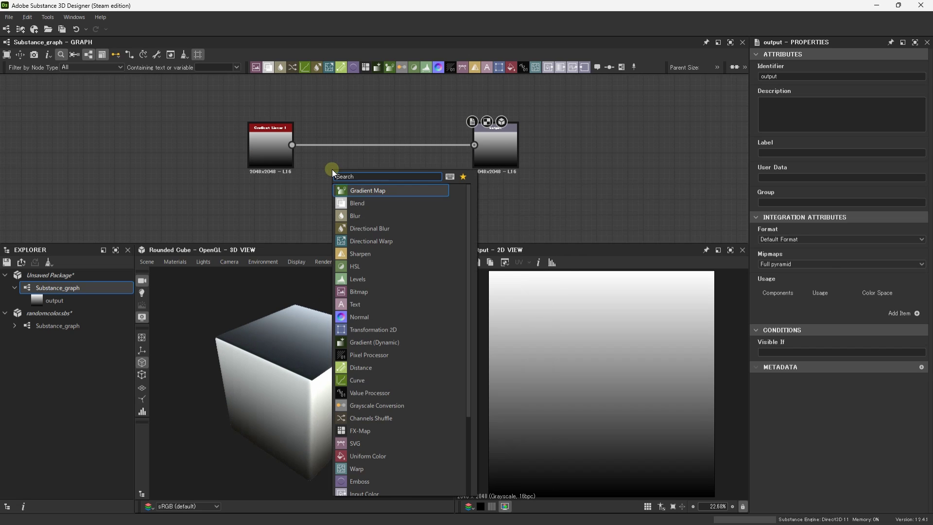
text(pi)
key(Return)
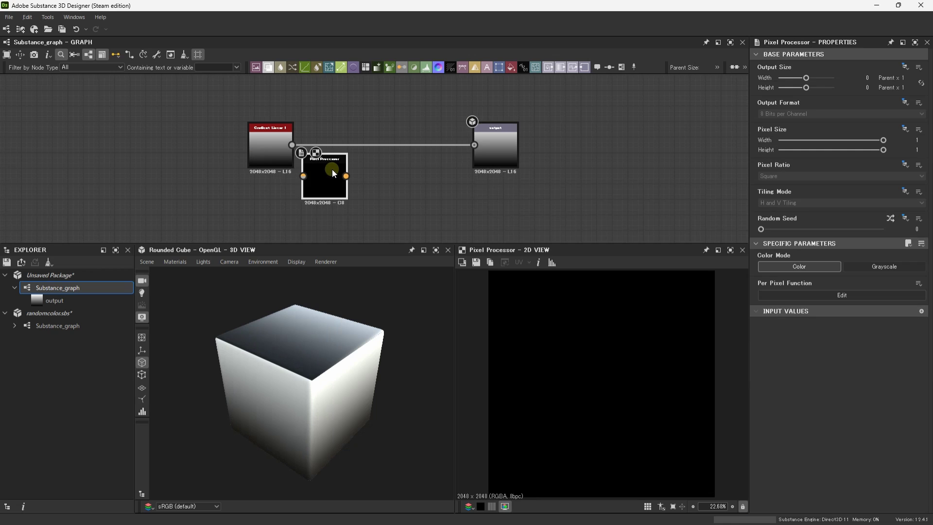
drag(347, 153, 370, 137)
mouse_move(291, 145)
mouse_down()
mouse_move(326, 155)
mouse_move(474, 145)
mouse_up()
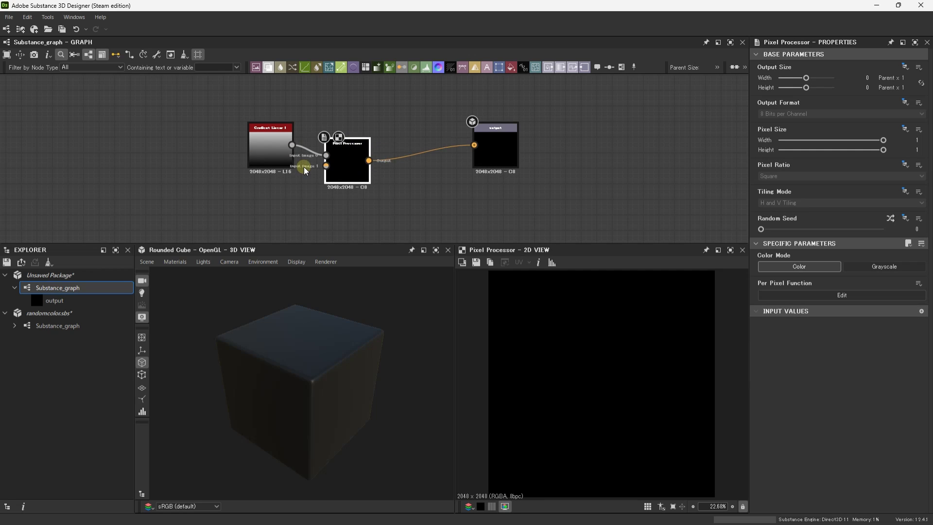
drag(339, 168, 379, 153)
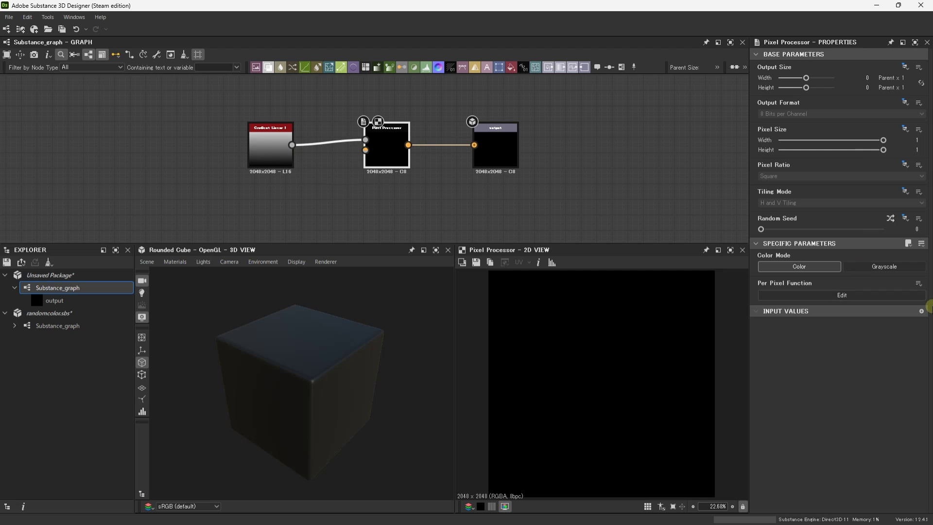
click(841, 295)
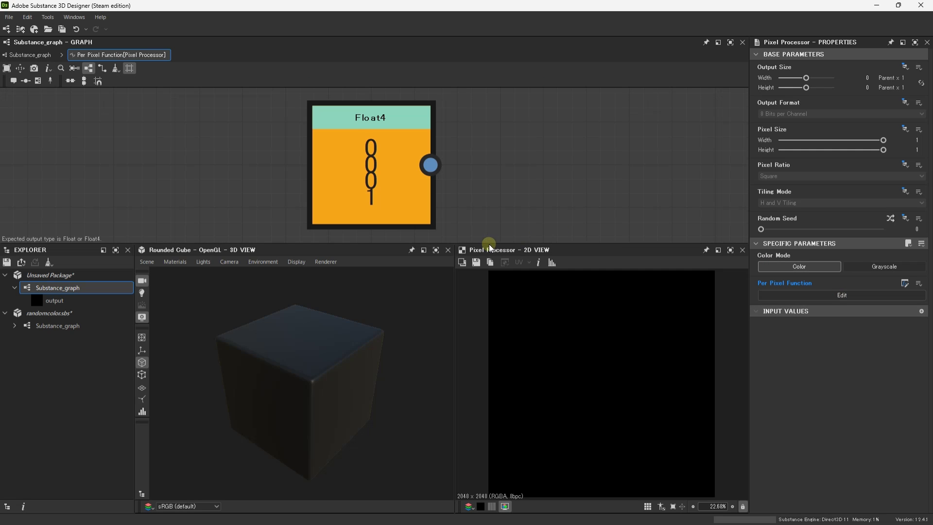
- Add a Get Float2 node reading the $pos variable, placed at the left of the function graph
drag(489, 243, 489, 384)
middle_drag(452, 277, 480, 249)
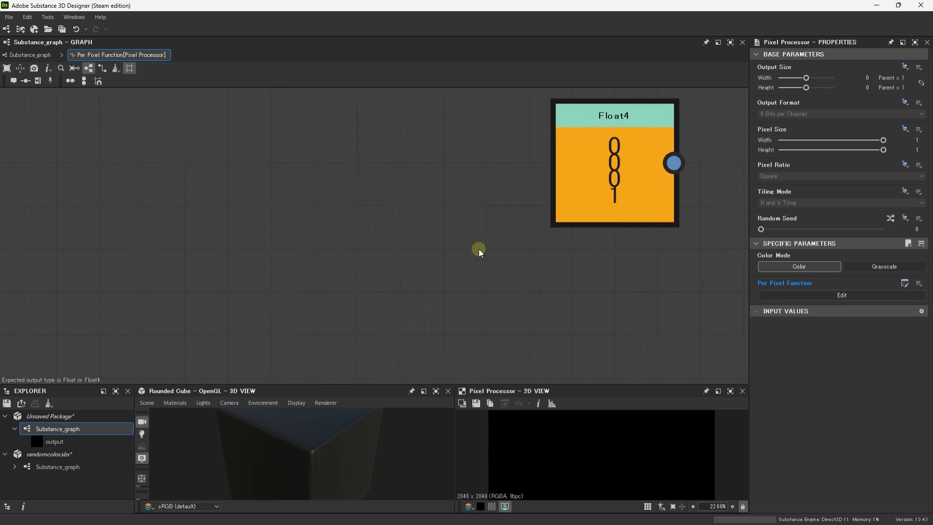
scroll(480, 249, down, 3)
scroll(337, 241, up, 2)
scroll(337, 241, up, 1)
key(space)
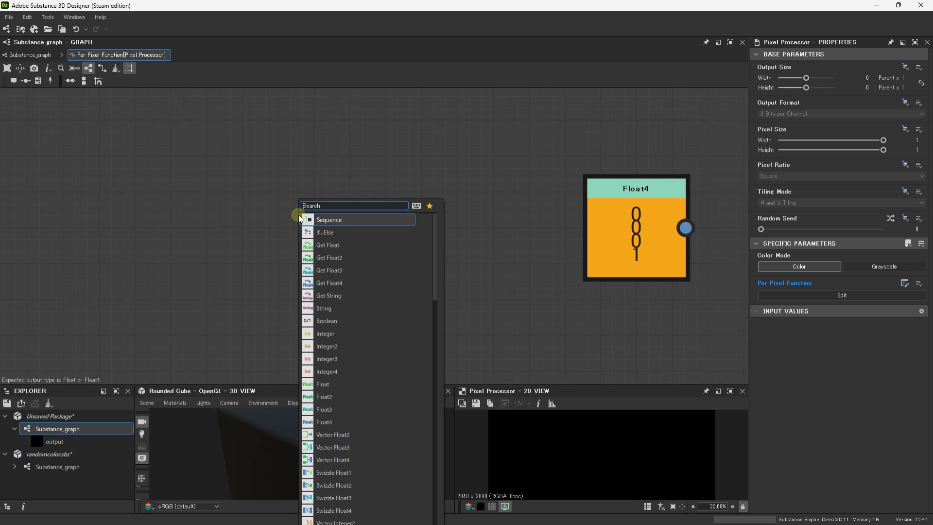
text(get)
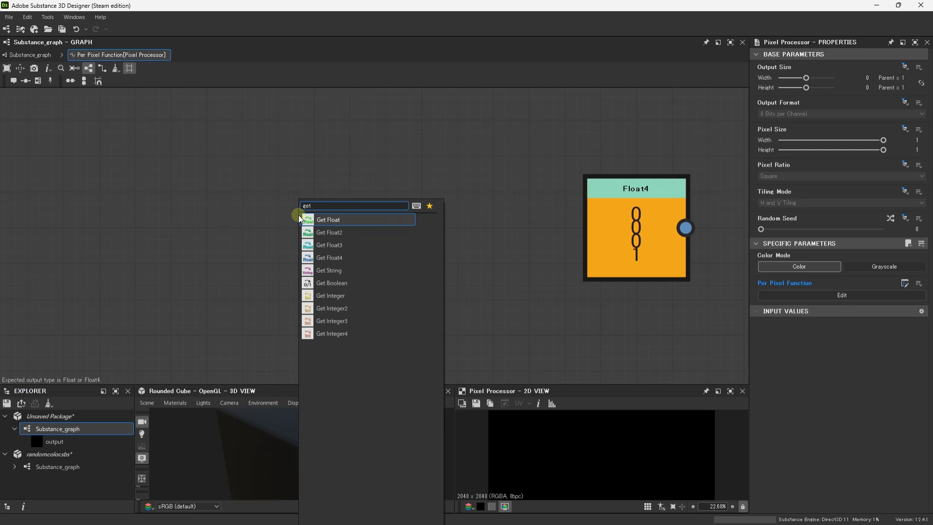
key(Down)
key(Return)
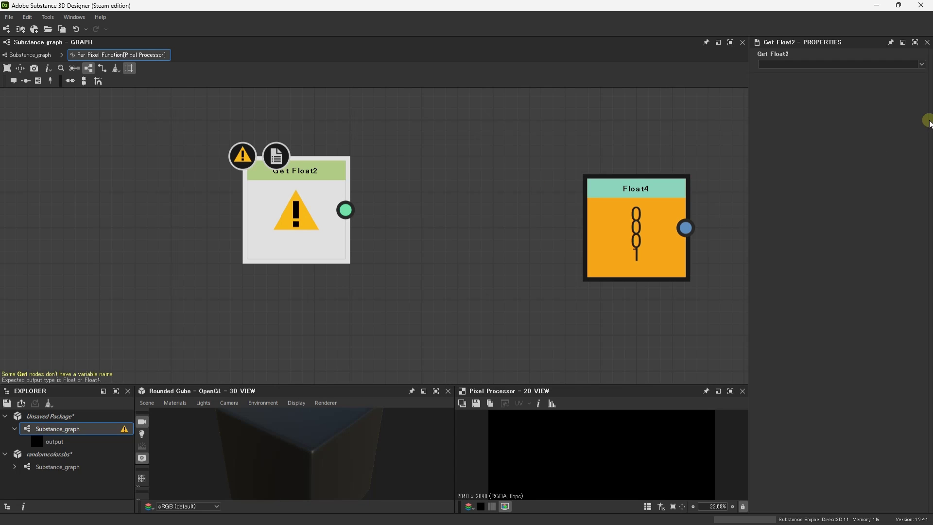
click(922, 64)
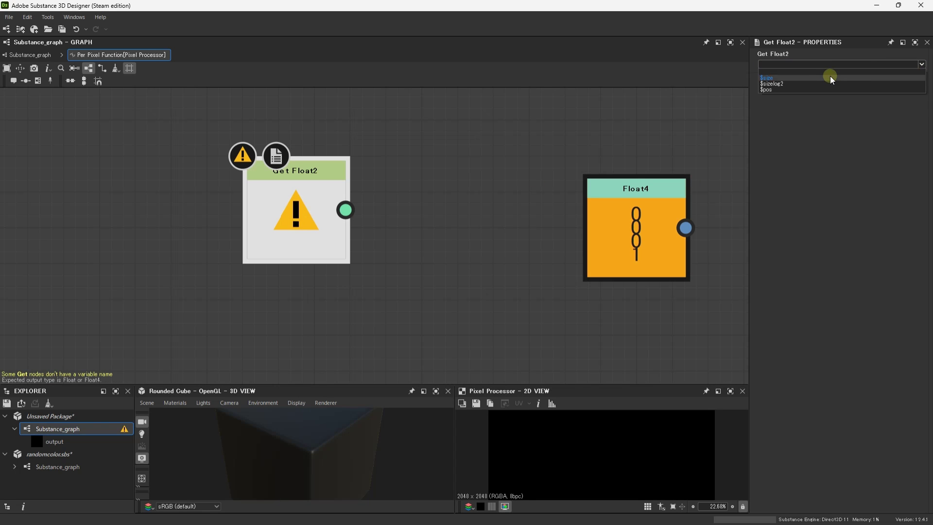
click(807, 89)
drag(232, 242, 146, 244)
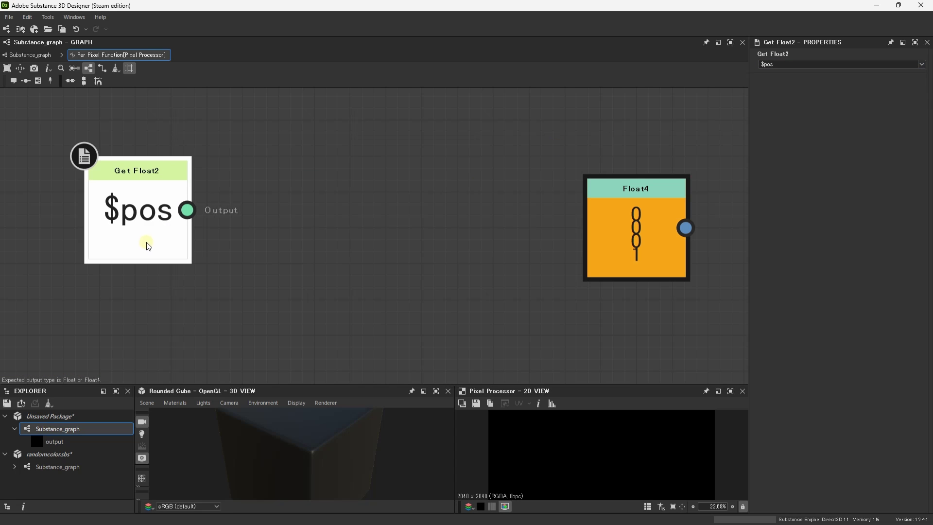
middle_drag(146, 244, 265, 227)
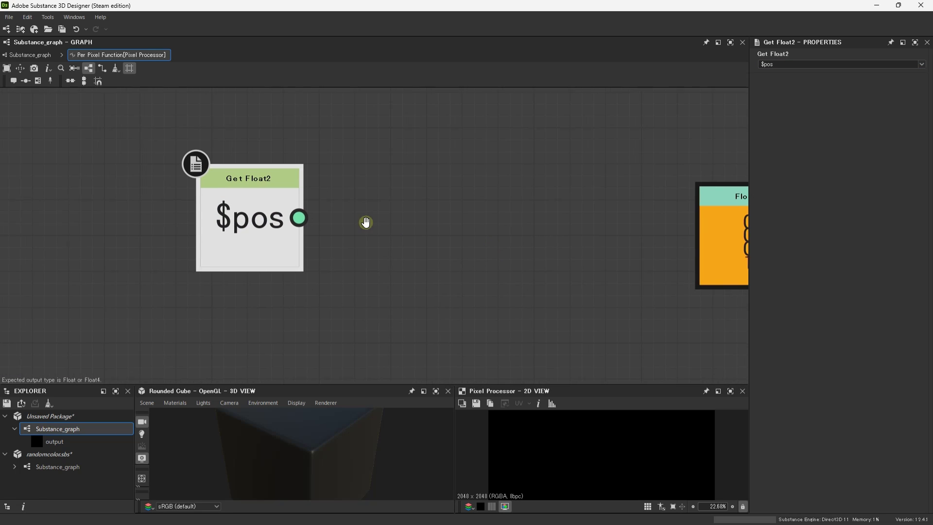
- Feed $pos into a new Sample Gray node and make Sample Gray the output node
key(space)
text(samp)
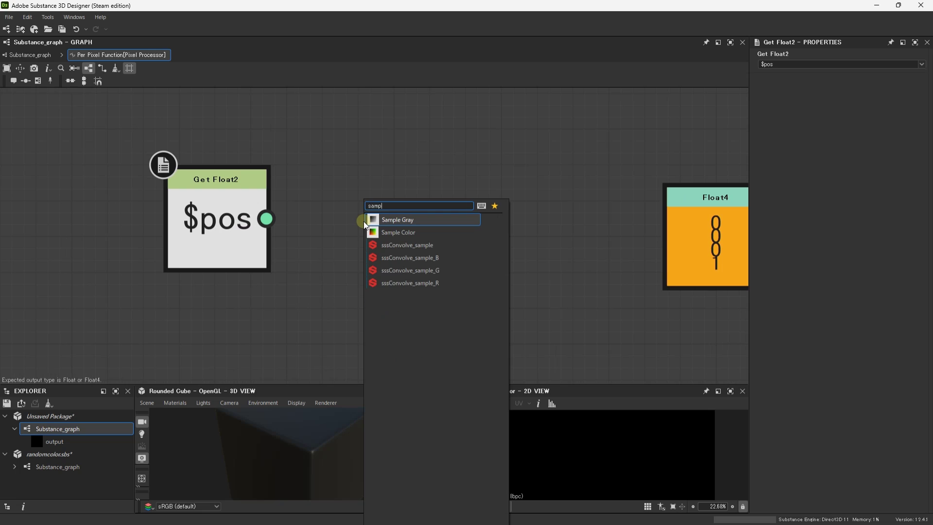
key(Return)
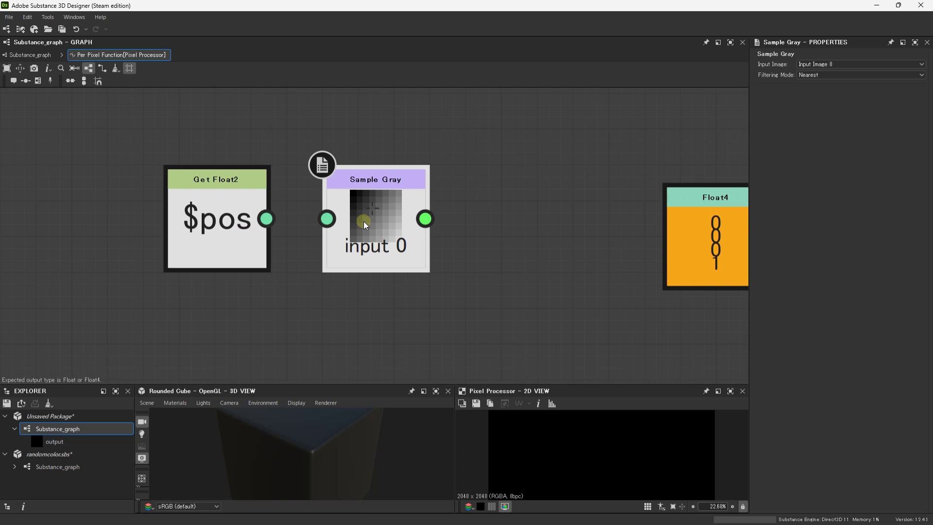
drag(365, 223, 401, 224)
drag(266, 219, 362, 219)
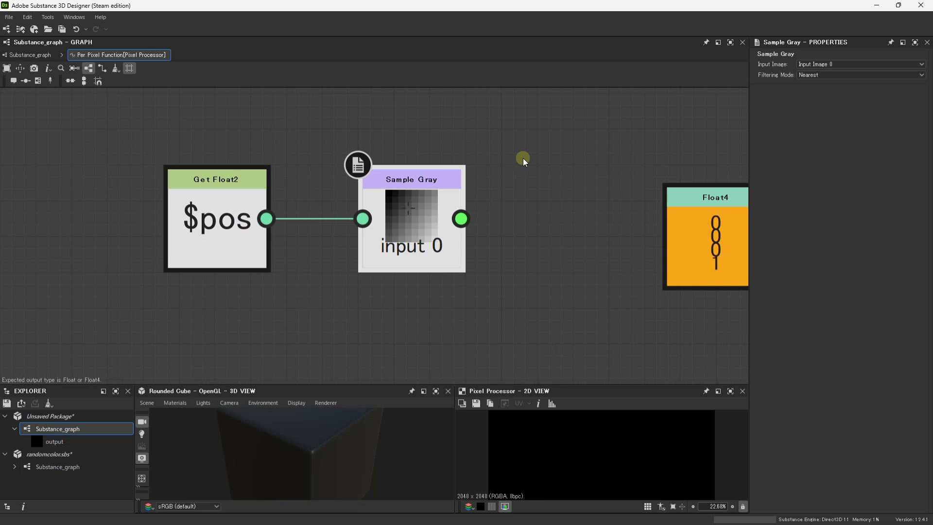
middle_drag(469, 218, 405, 216)
right_click(346, 214)
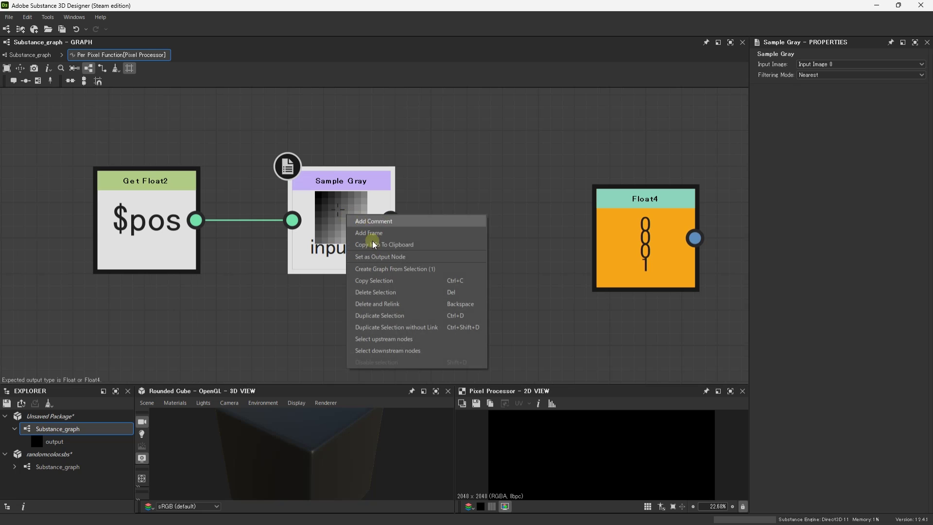
click(375, 256)
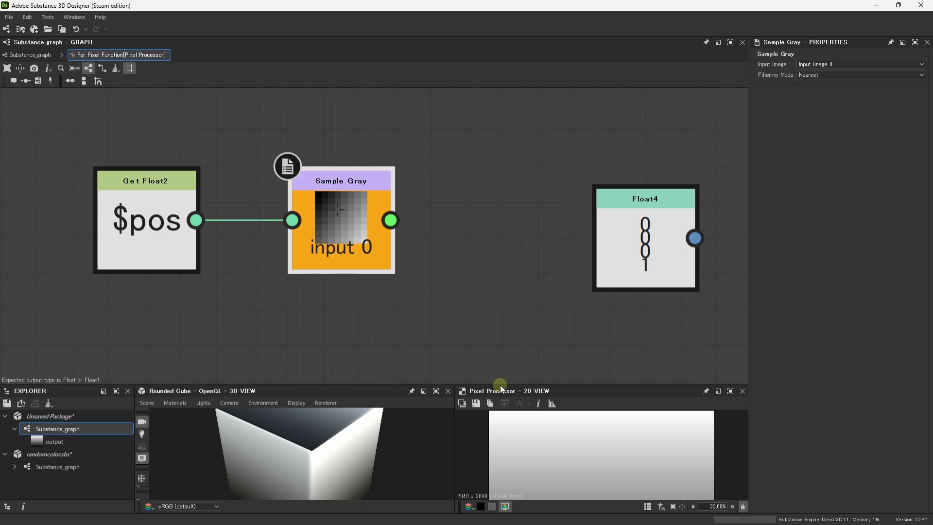
drag(500, 385, 499, 378)
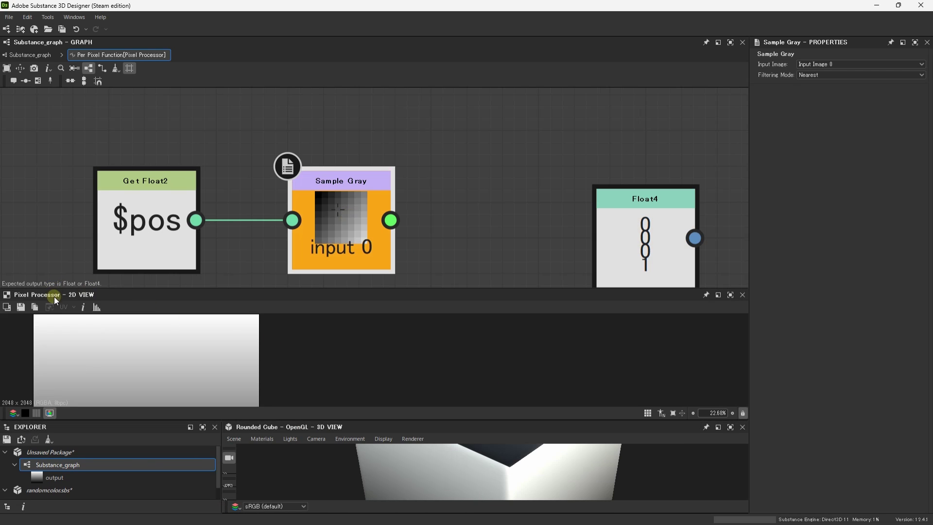
- Re-dock the 2D view at bottom right, enlarge the graph, and move Sample Gray beside Get Float2
mouse_move(54, 297)
mouse_down()
mouse_move(698, 451)
mouse_move(596, 425)
mouse_move(394, 419)
mouse_up()
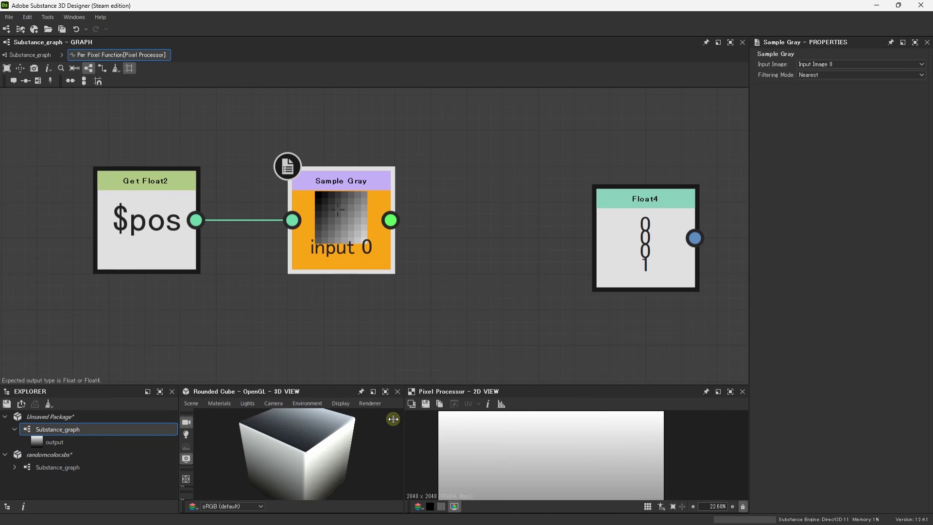
drag(501, 386, 499, 239)
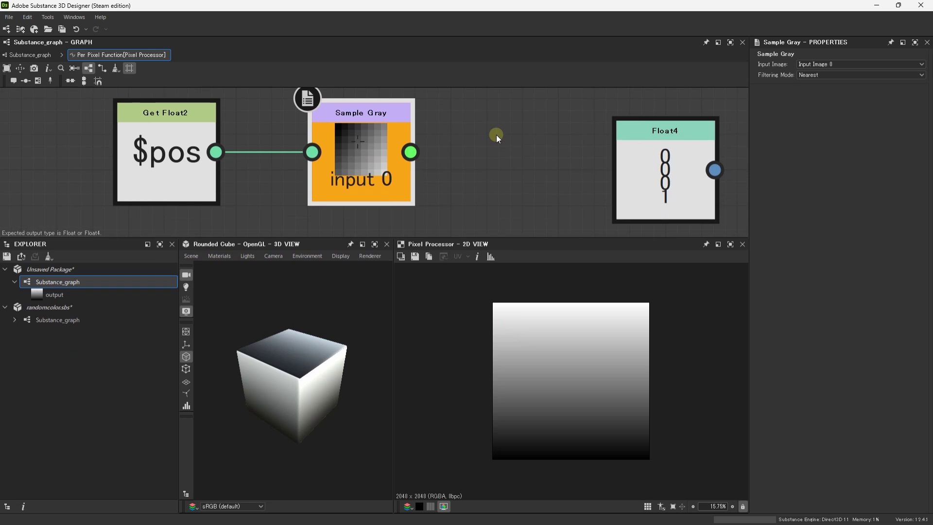
drag(462, 238, 445, 278)
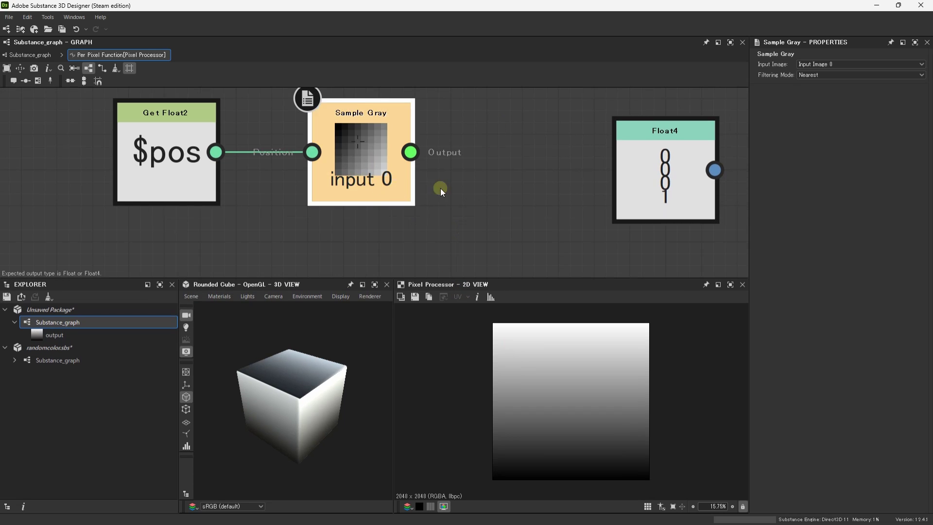
drag(440, 188, 362, 151)
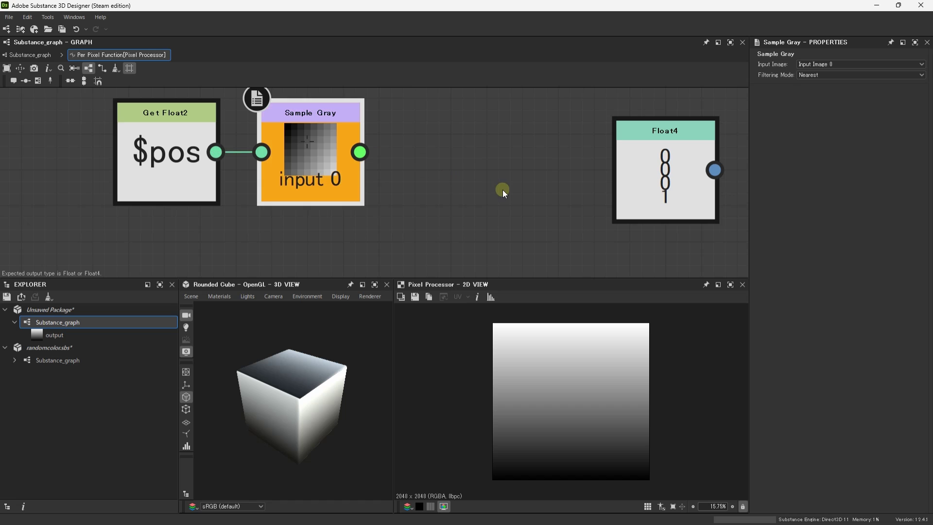
scroll(368, 165, down, 3)
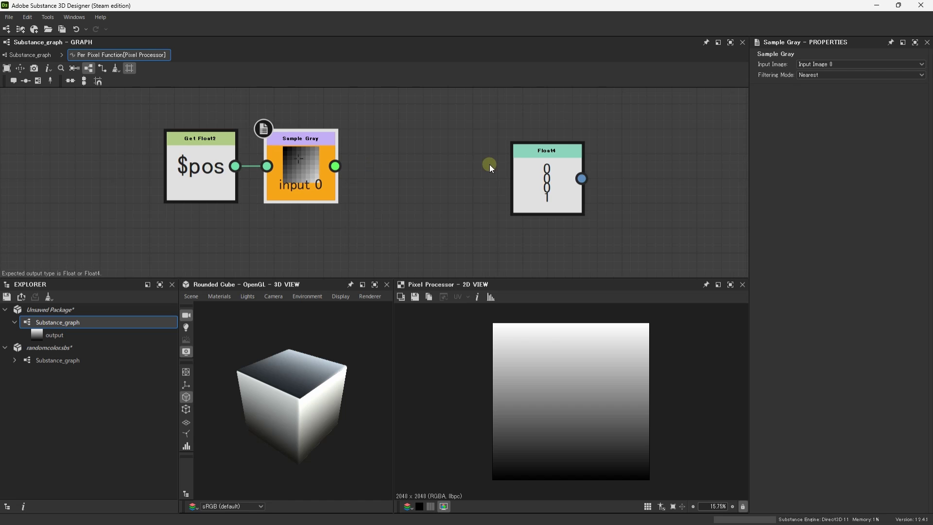
drag(567, 151, 575, 149)
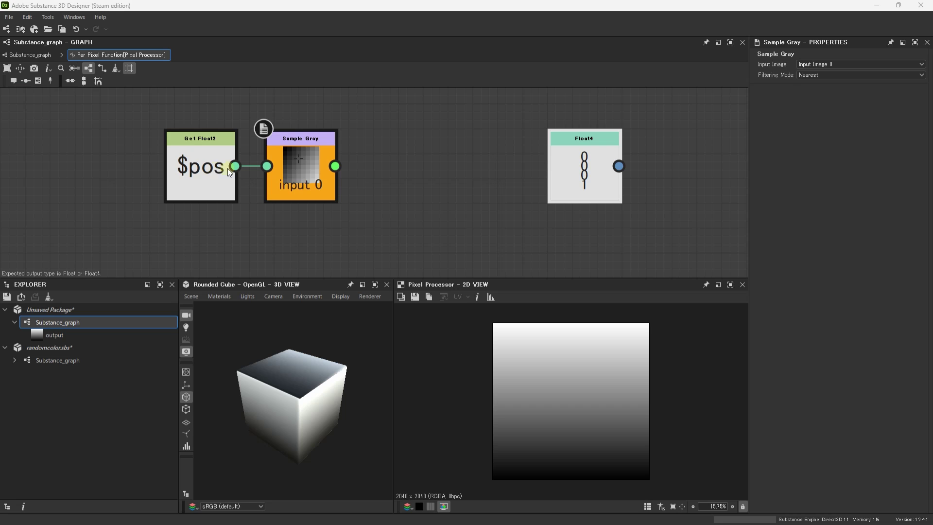
middle_drag(402, 173, 401, 174)
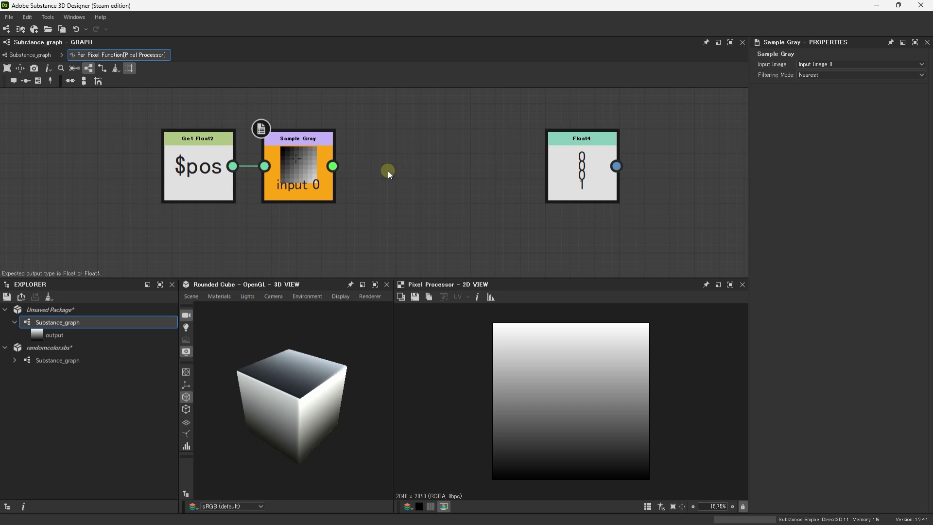
- Add a Multiplication node with Sample Gray's output feeding input A
key(space)
text(mul)
key(Return)
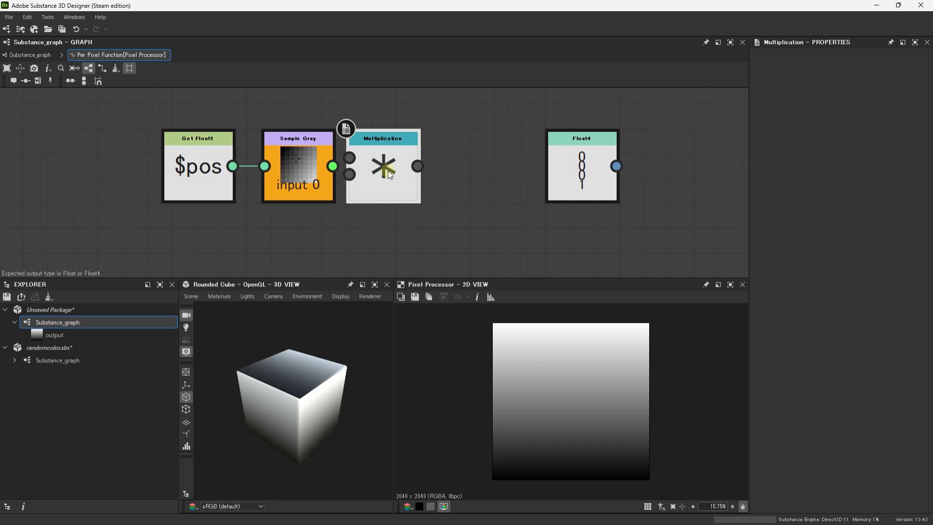
drag(391, 175, 416, 175)
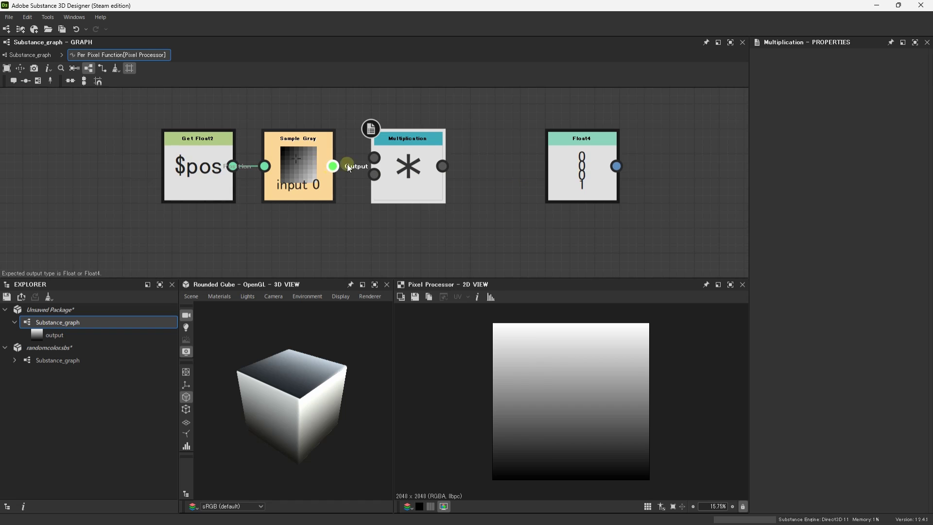
drag(349, 168, 375, 158)
drag(408, 190, 433, 211)
middle_drag(284, 246, 298, 209)
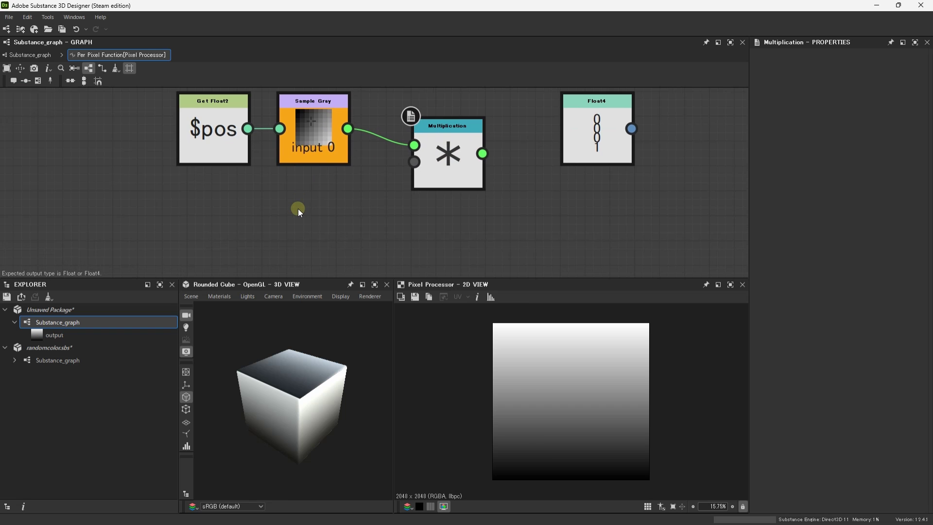
- Connect a Float constant of 10000 into the Multiplication's B input
key(space)
text(flo)
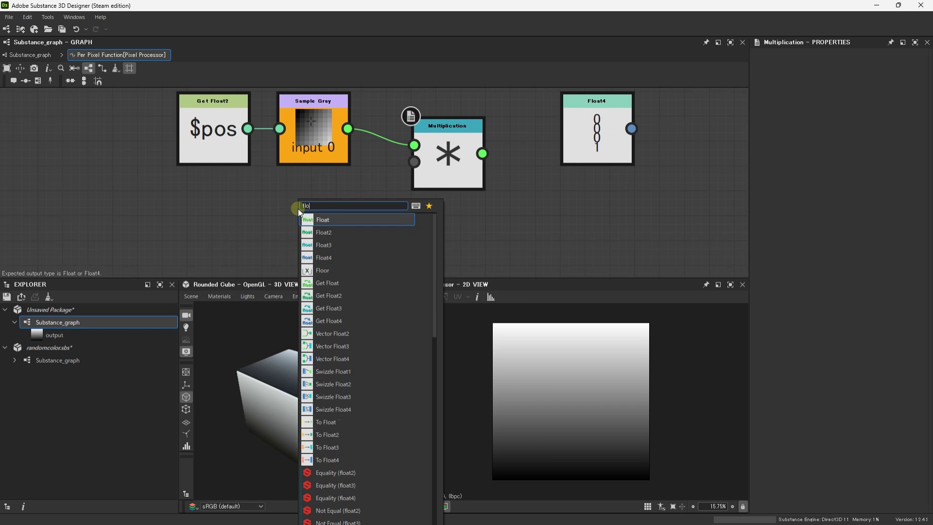
key(Return)
mouse_move(298, 209)
mouse_down()
mouse_move(298, 235)
mouse_move(419, 171)
mouse_up()
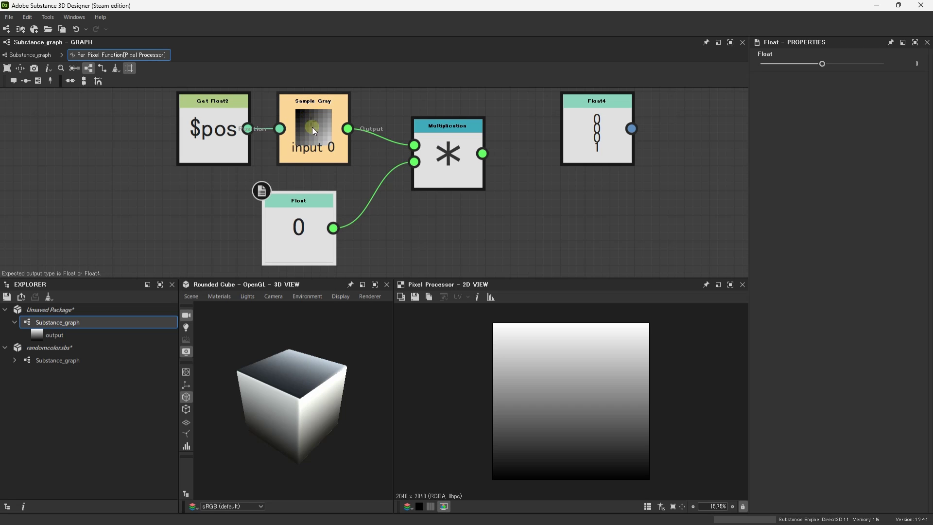
drag(321, 217, 345, 217)
text(10000)
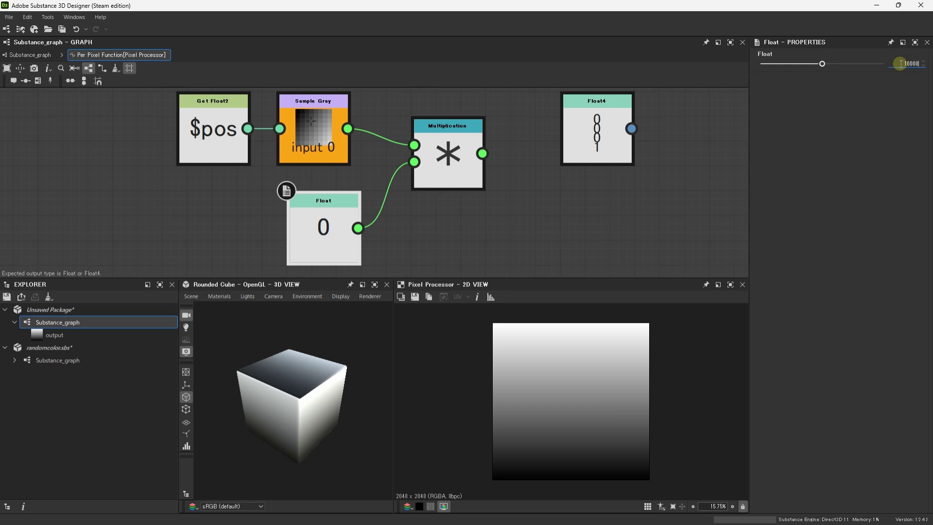
key(Return)
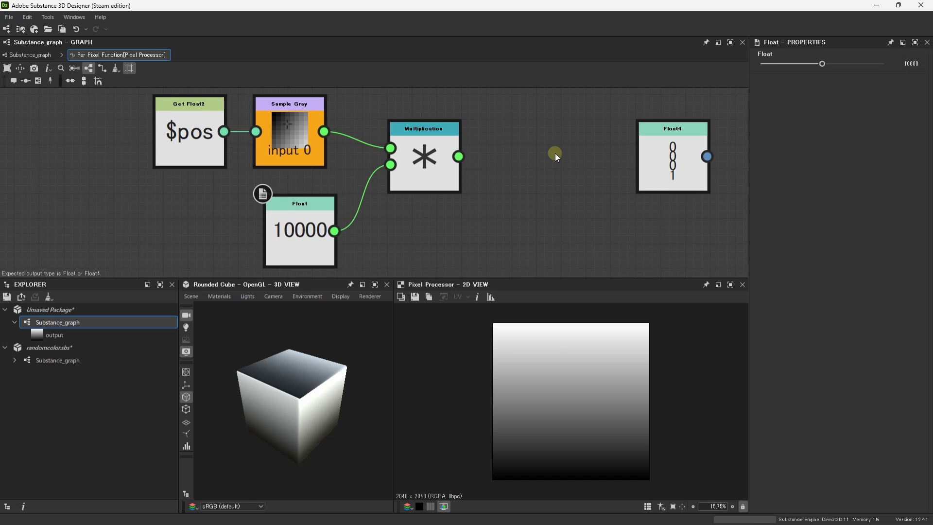
key(space)
- Add a Sine node fed by the Multiplication result and move Float4 out of the way
text(sin)
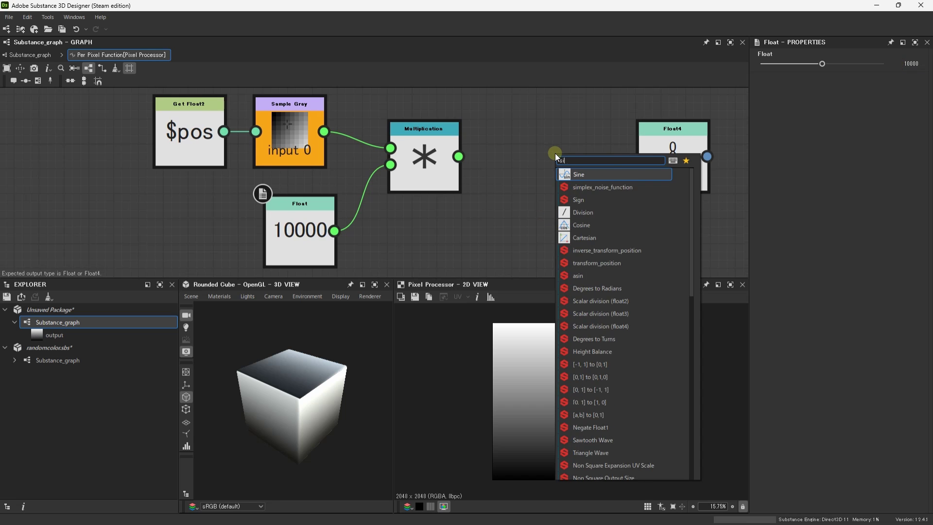
key(Return)
drag(458, 156, 515, 157)
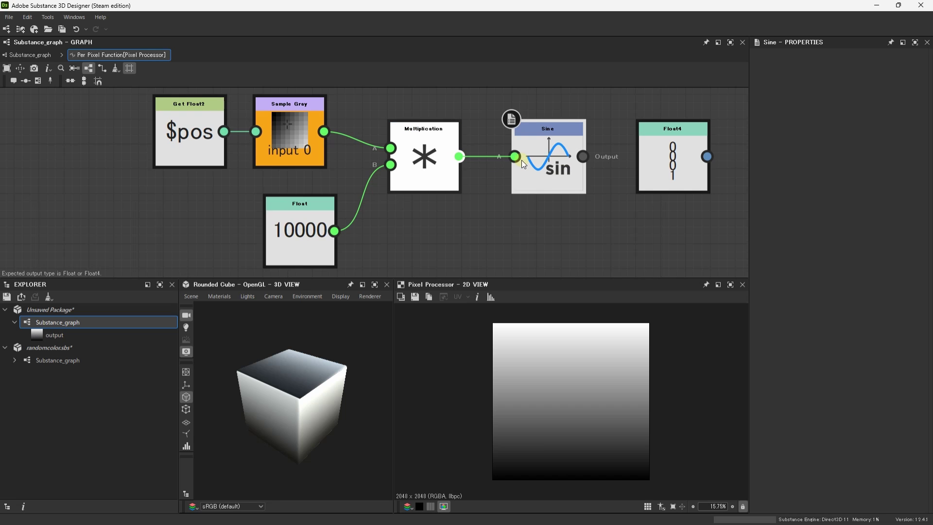
scroll(524, 186, down, 1)
scroll(524, 187, down, 1)
drag(430, 180, 535, 183)
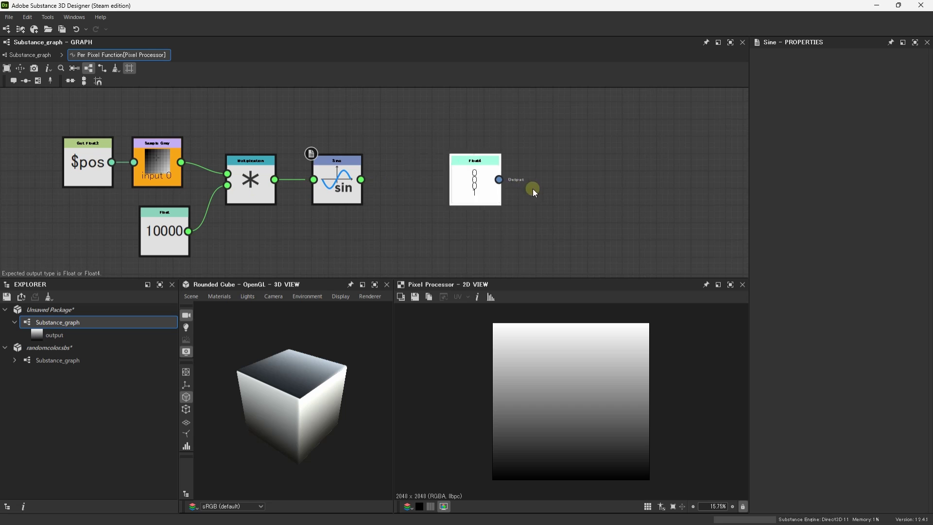
scroll(372, 191, up, 1)
- Chain a Frac node after Sine and bring up Frac's options menu
key(space)
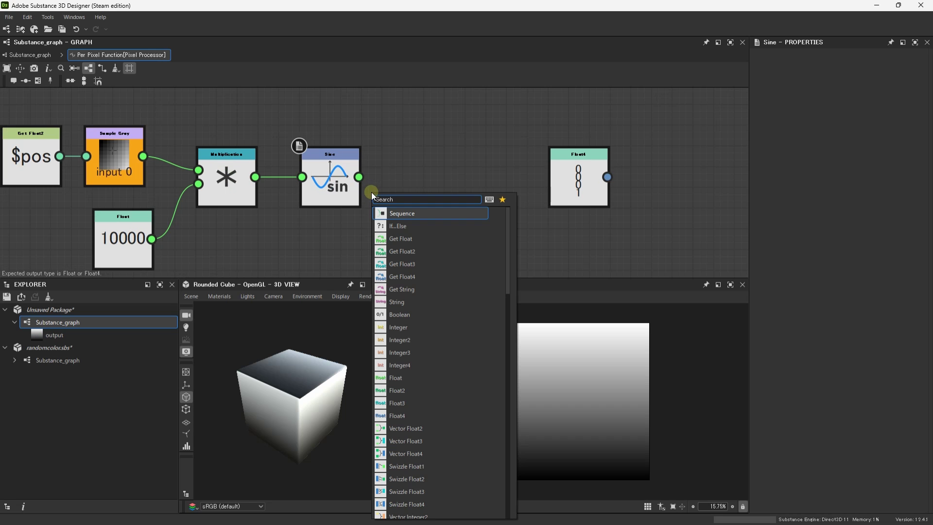
text(fra)
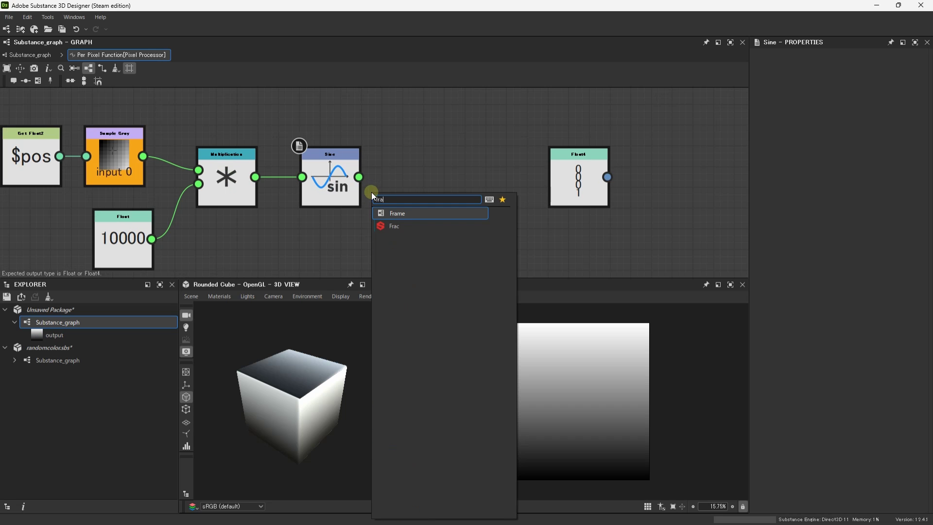
text(c)
key(Return)
drag(372, 192, 422, 182)
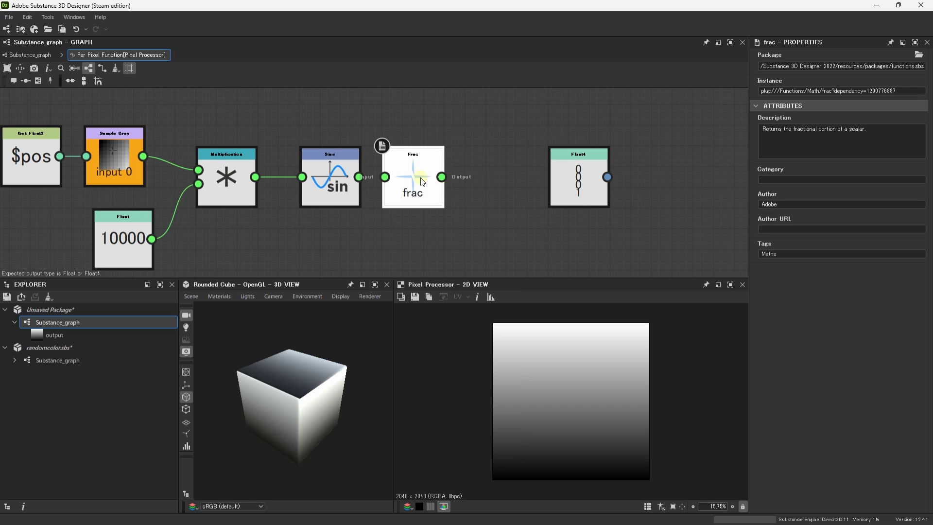
drag(359, 177, 385, 177)
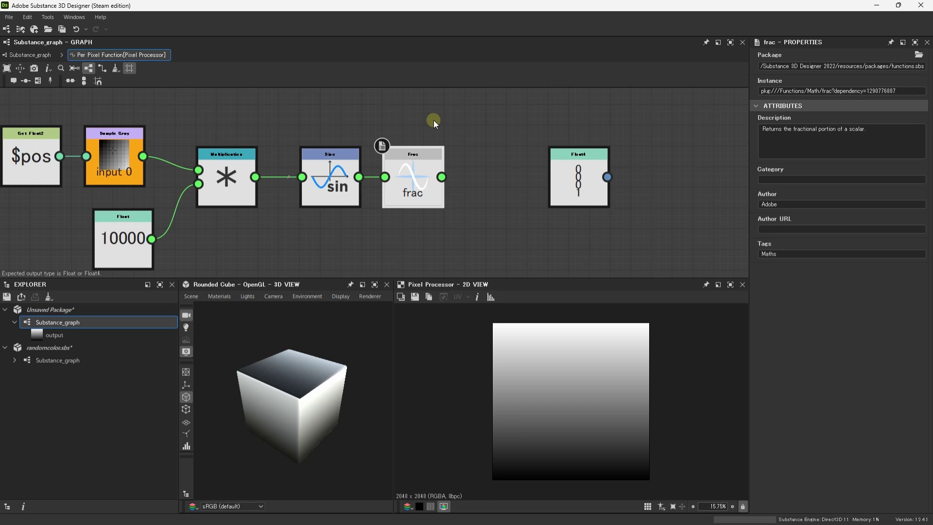
middle_drag(434, 121, 404, 118)
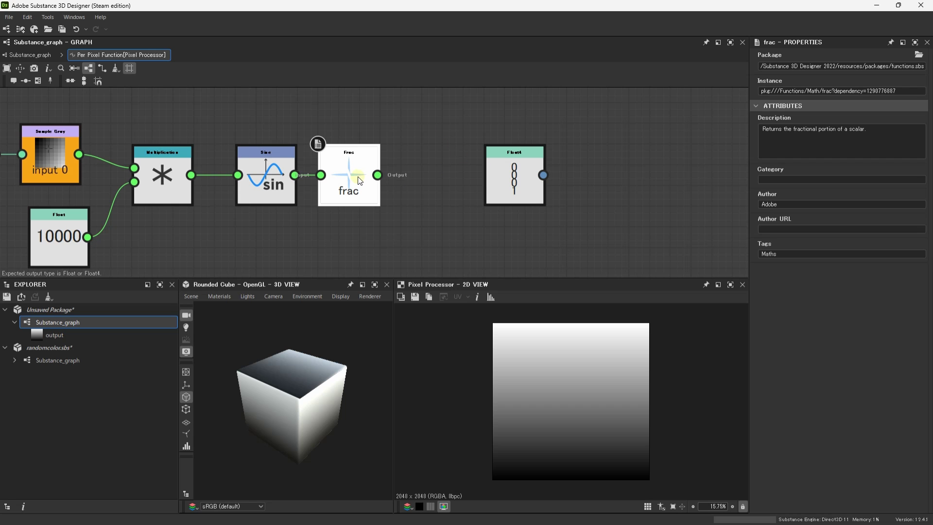
right_click(362, 197)
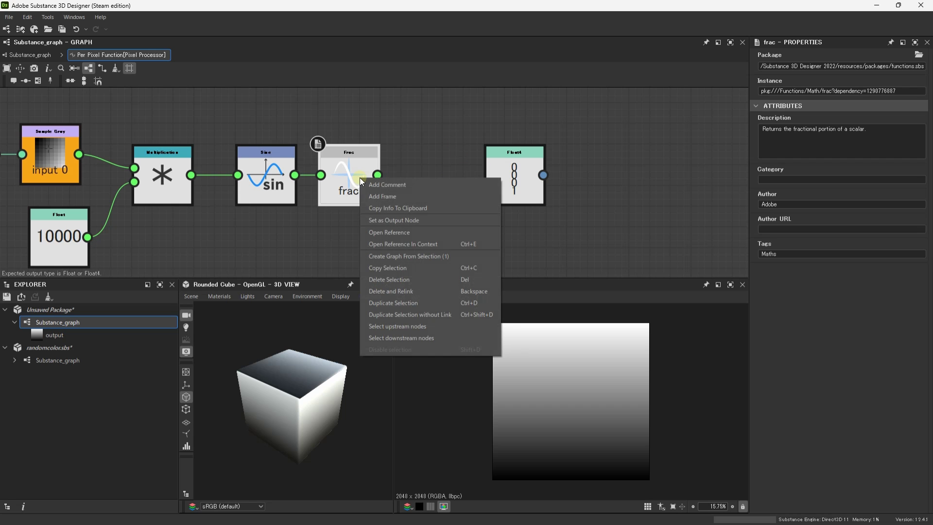
- Make Frac the output node and bring the whole function chain into view
click(416, 218)
scroll(543, 398, up, 3)
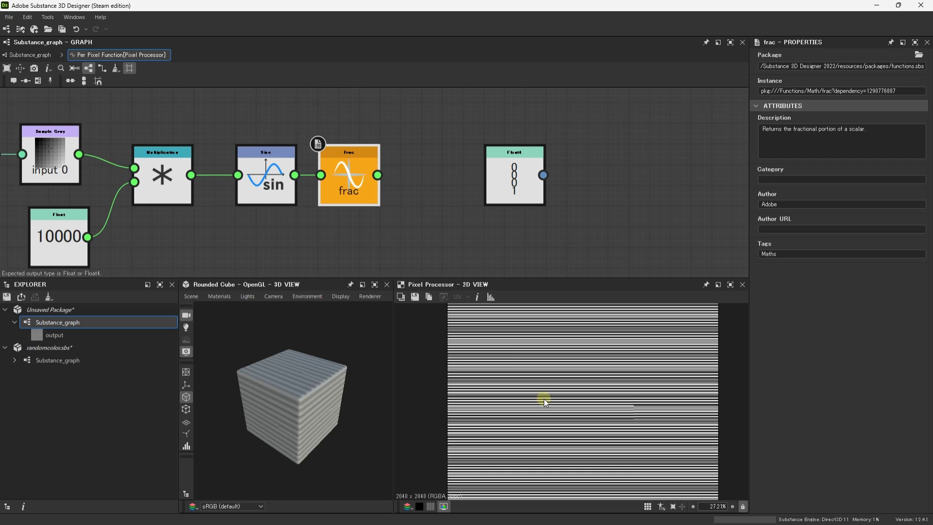
scroll(544, 399, up, 1)
scroll(544, 398, down, 1)
scroll(544, 399, down, 1)
scroll(535, 413, down, 1)
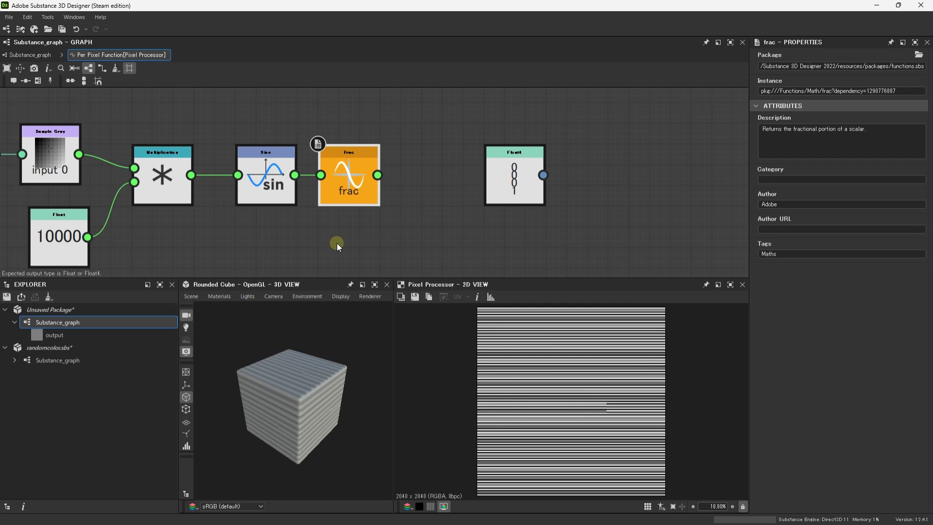
middle_drag(301, 232, 359, 230)
- Lower the Float multiplier from 10000, trying values 1, 2 and 4
click(136, 243)
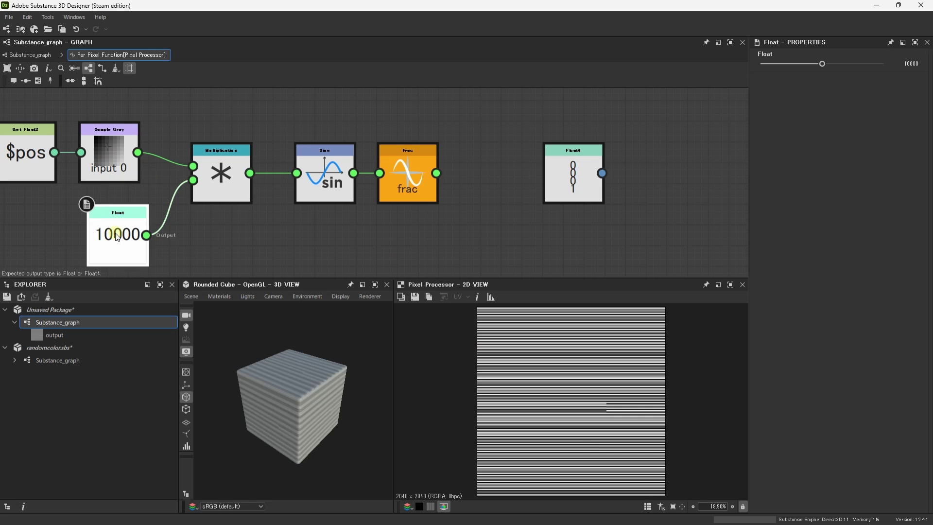
drag(822, 68, 776, 64)
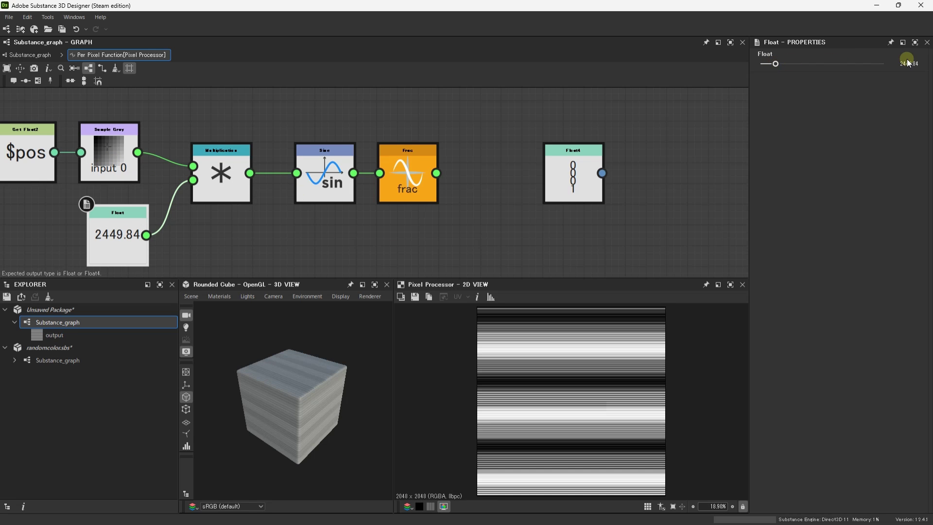
click(906, 60)
double_click(905, 61)
text(1)
key(Return)
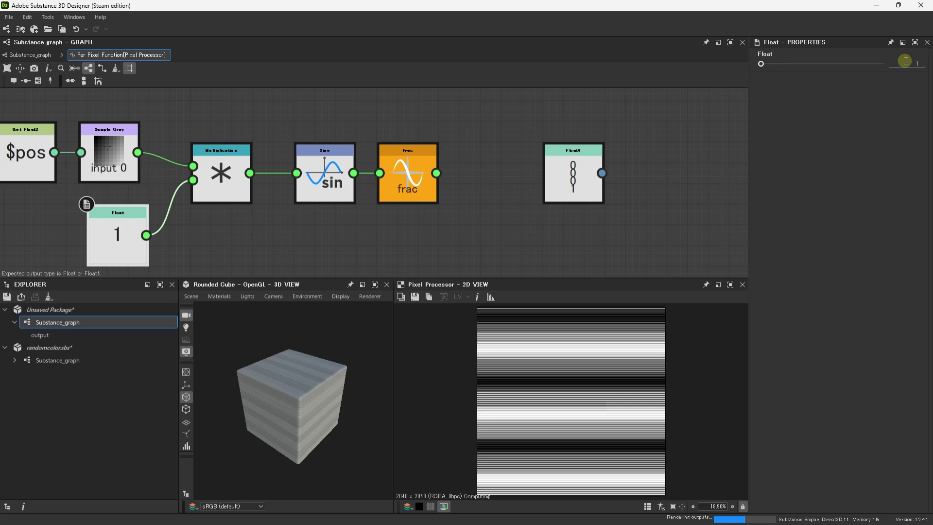
double_click(912, 66)
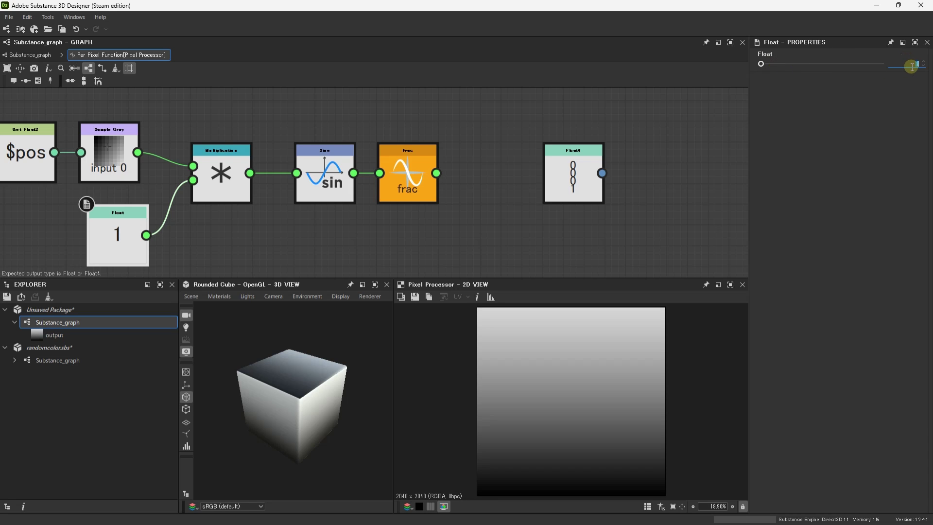
key(Return)
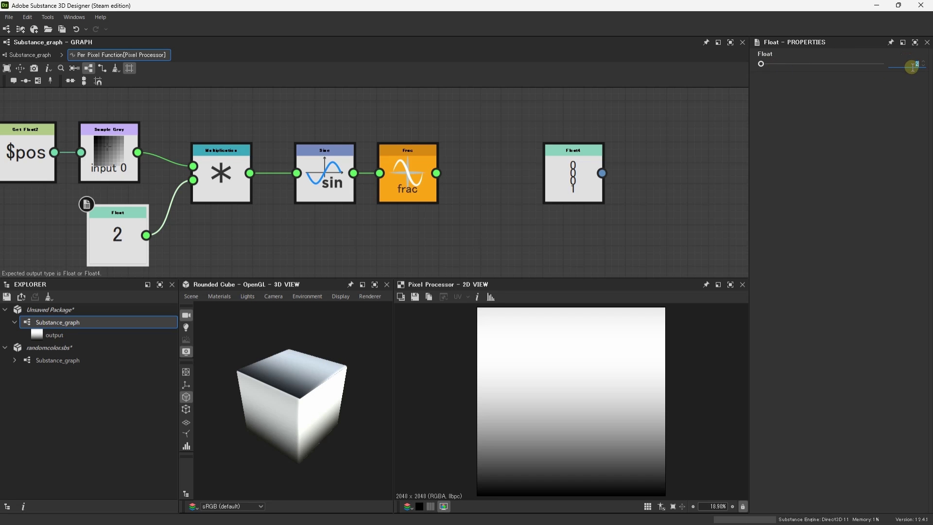
text(4)
key(Return)
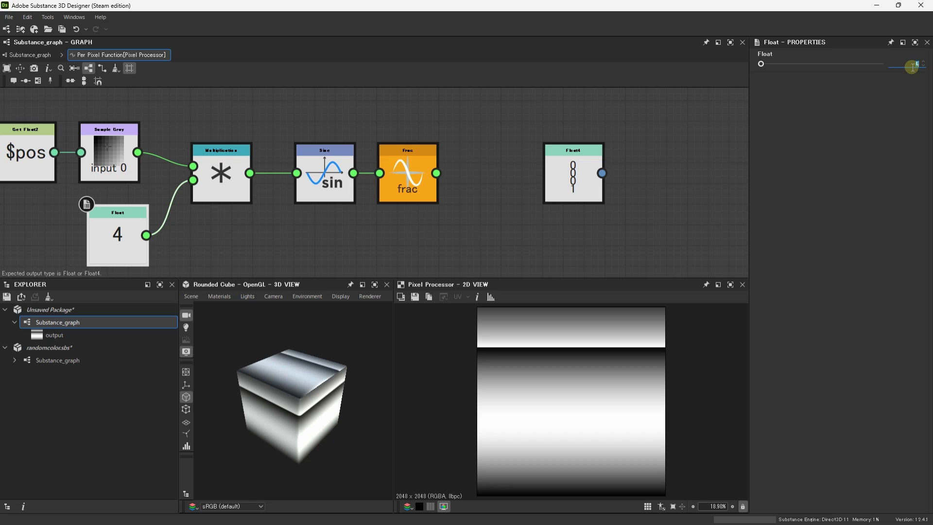
- Try multipliers 10, 16, 32 and 100, settling on 400 for thin horizontal stripes
text(0)
key(Return)
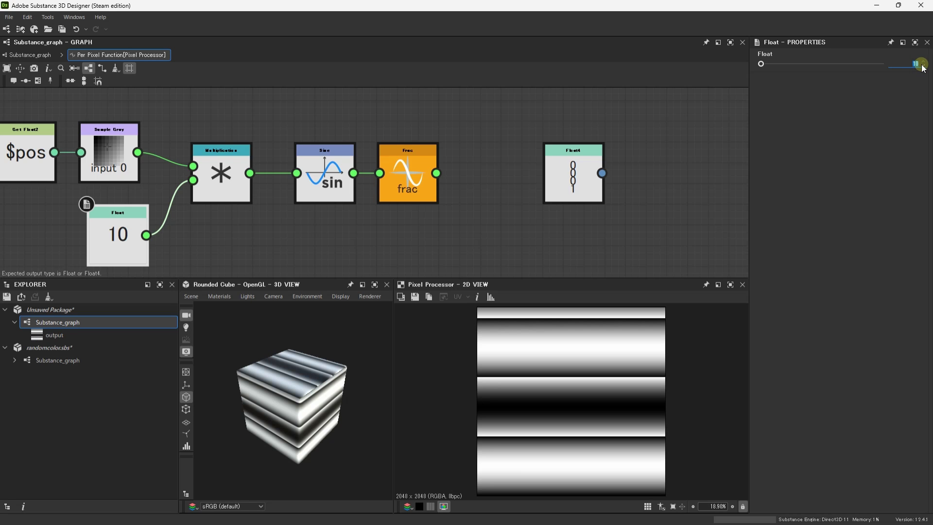
text(16)
key(Return)
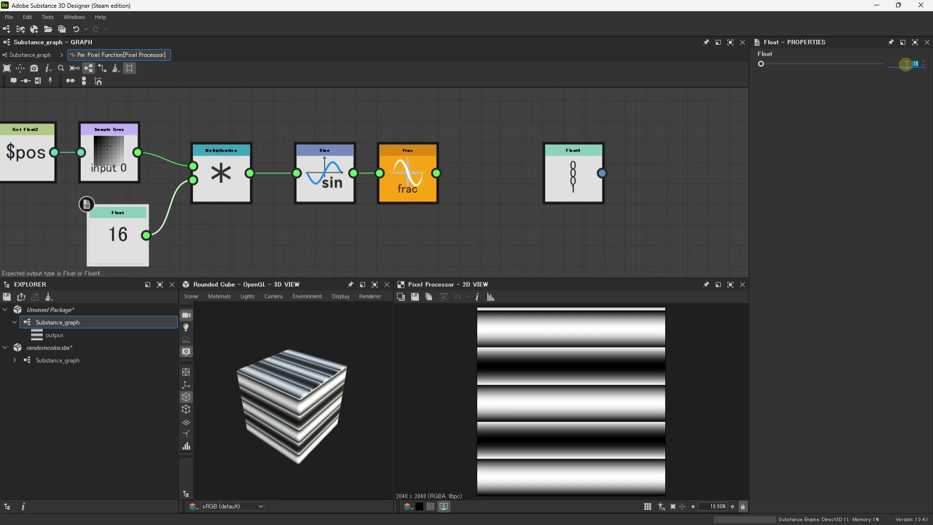
text(32)
key(Return)
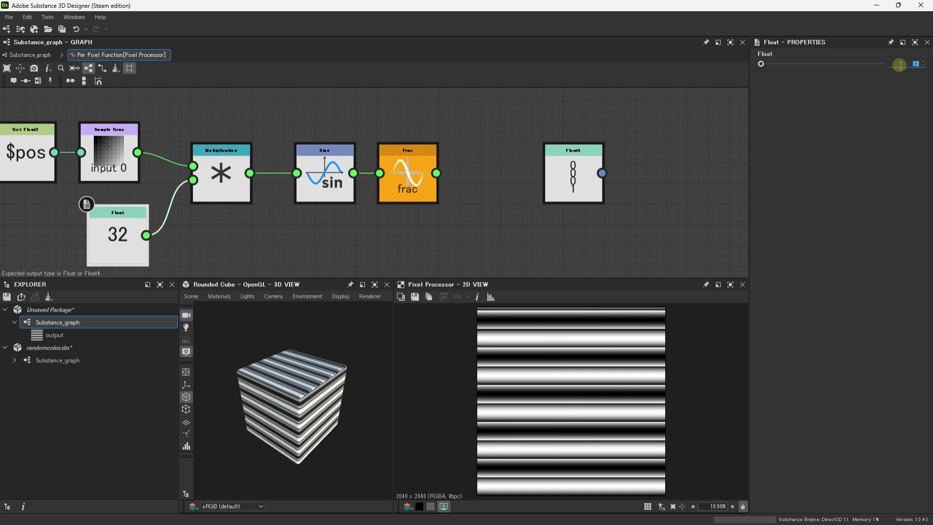
text(100)
key(Return)
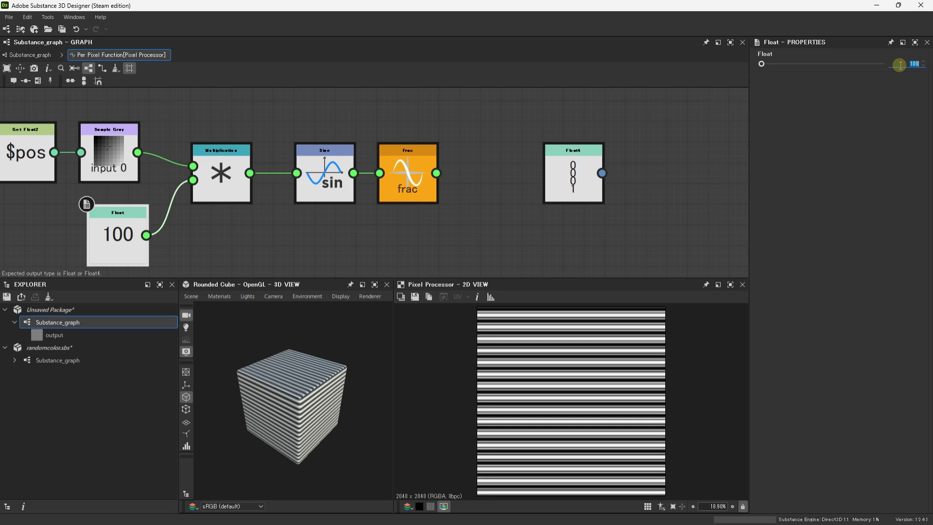
text(400)
key(Return)
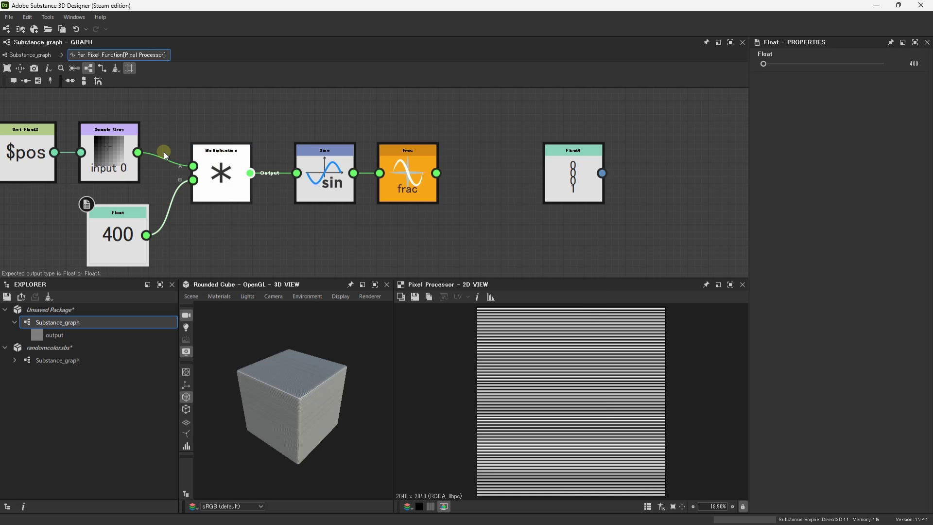
drag(204, 113, 337, 186)
click(345, 227)
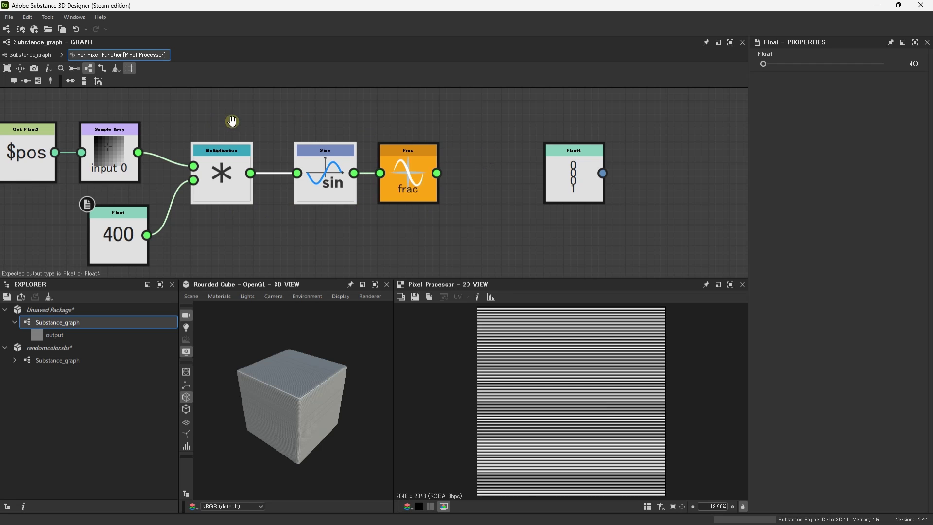
middle_drag(189, 114, 252, 111)
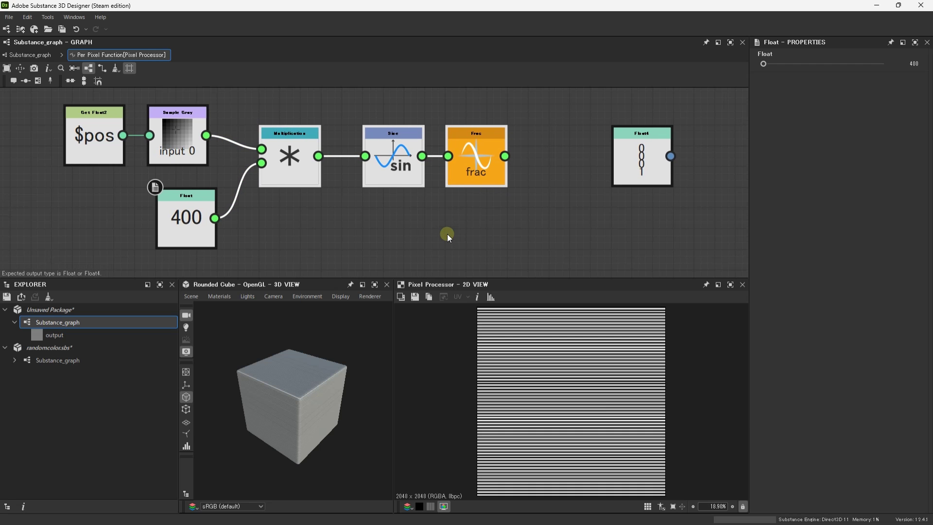
scroll(447, 234, down, 2)
scroll(454, 225, up, 1)
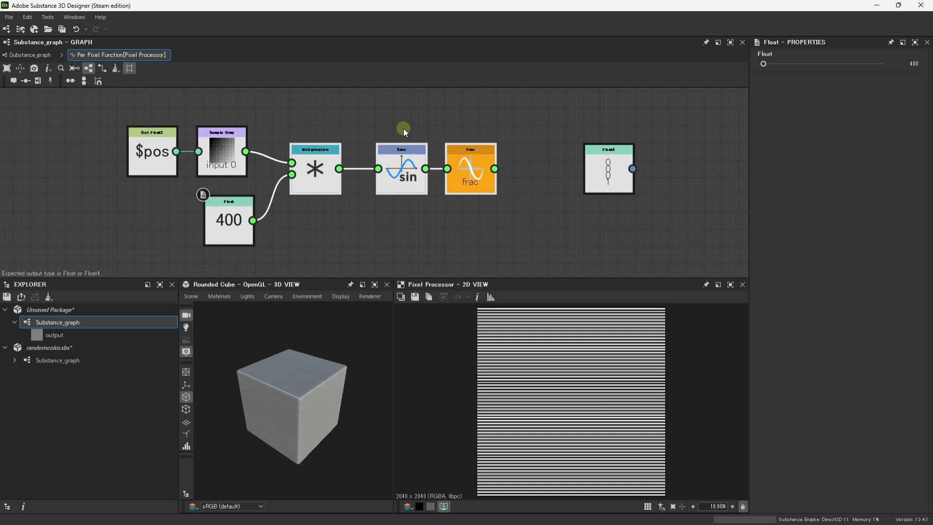
middle_drag(404, 129, 417, 122)
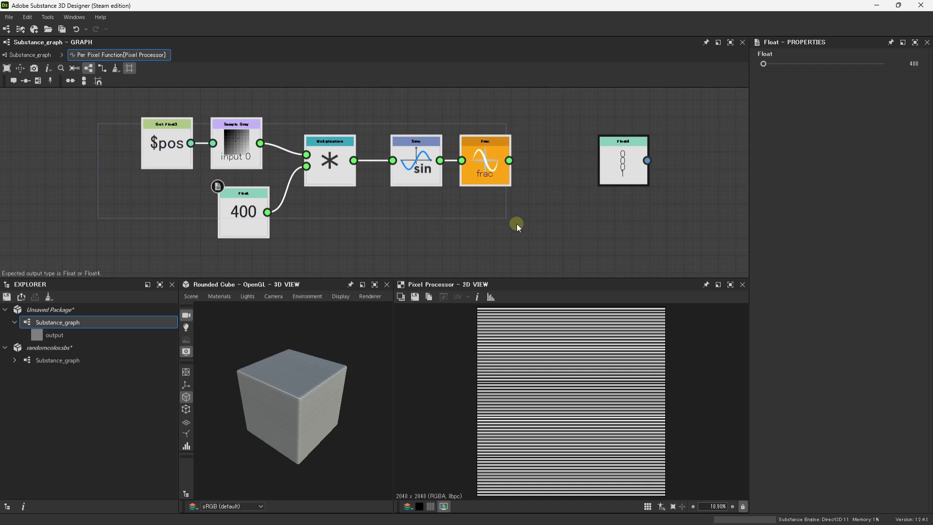
middle_drag(475, 236, 485, 203)
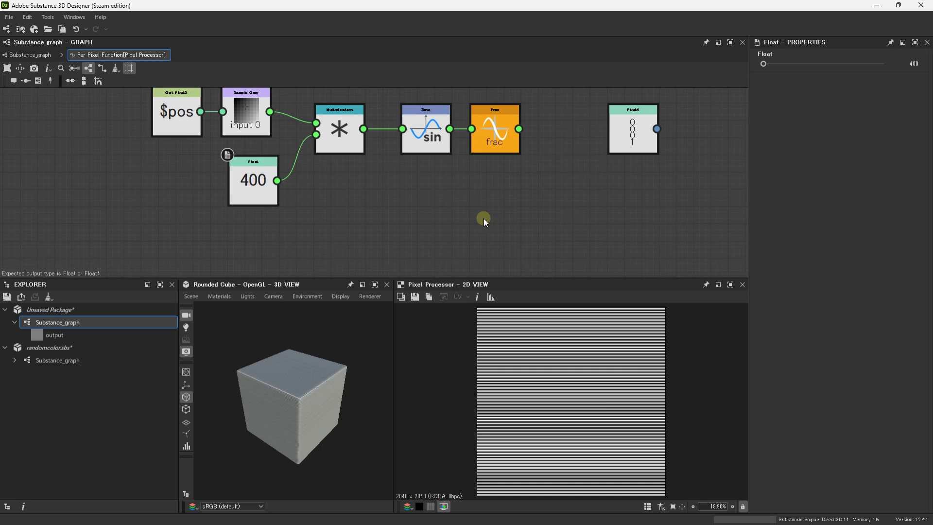
scroll(216, 219, down, 3)
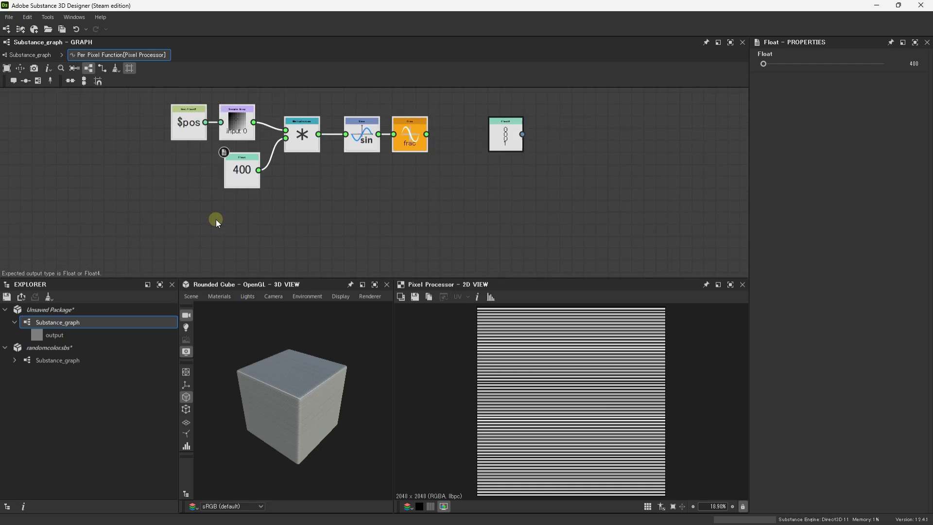
scroll(216, 219, down, 3)
middle_drag(255, 246, 253, 218)
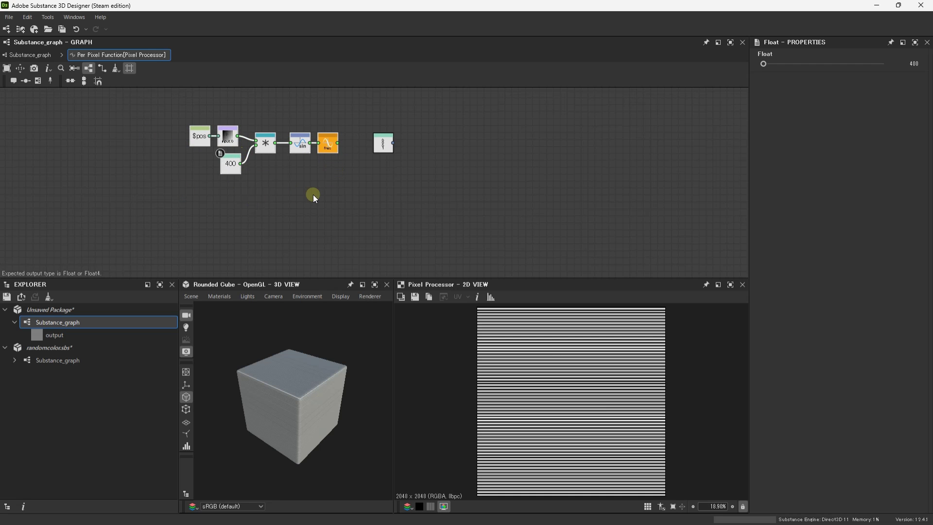
scroll(313, 195, up, 3)
middle_drag(313, 194, 352, 217)
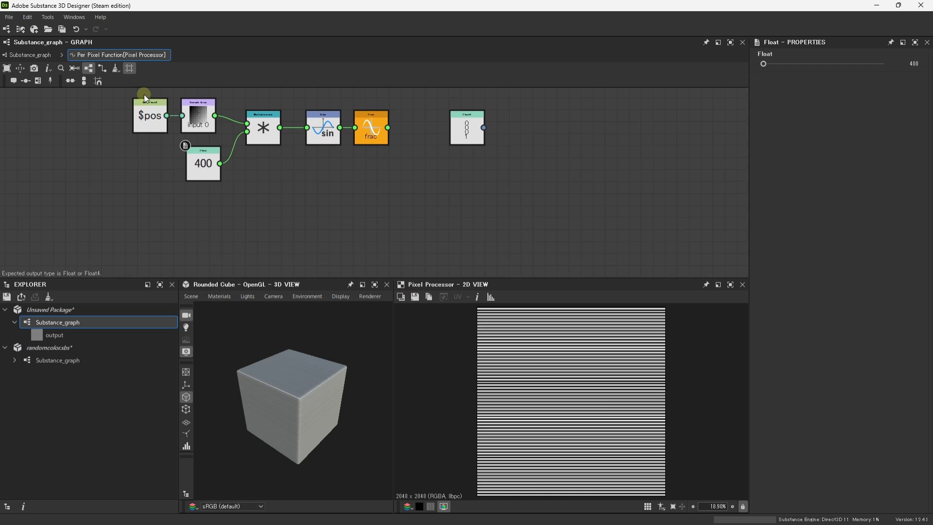
- Return to Substance_graph, move Gradient Linear closer, and select the Pixel Processor
click(24, 52)
middle_drag(206, 202, 191, 232)
scroll(258, 237, up, 2)
middle_drag(258, 237, 172, 261)
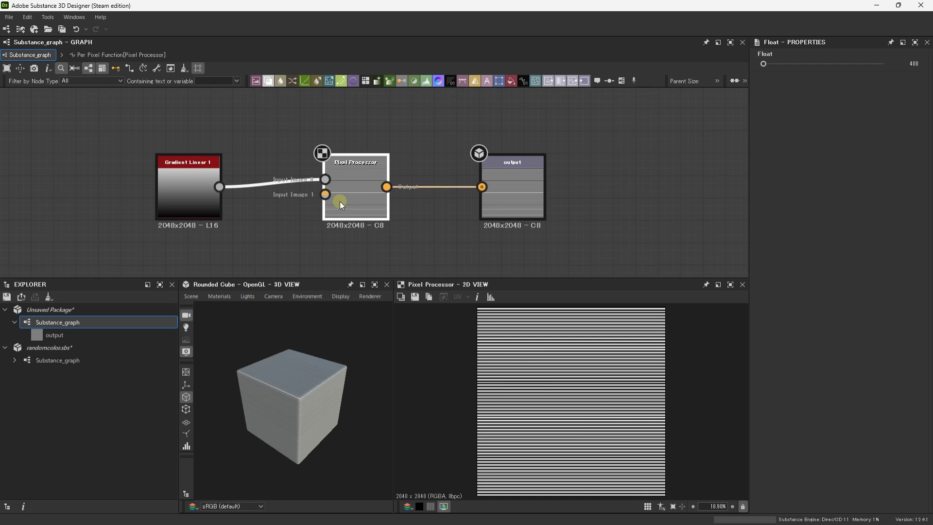
click(350, 196)
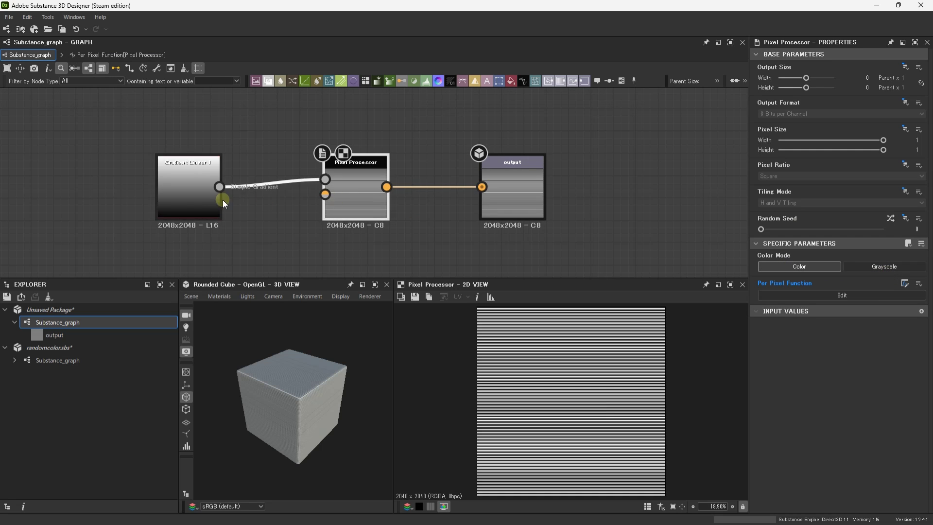
middle_drag(223, 199, 260, 205)
drag(259, 205, 212, 205)
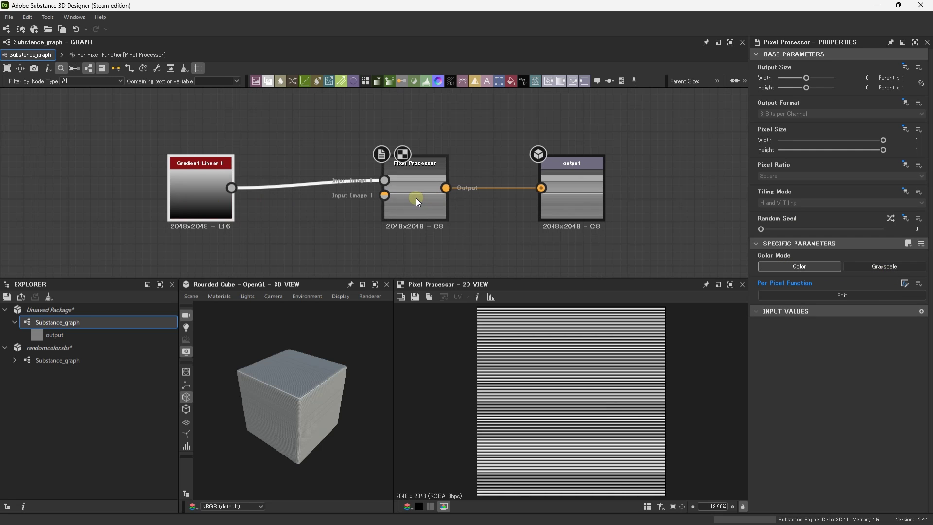
drag(416, 197, 413, 198)
- Switch Pixel Processor to Grayscale and back to Color, and reopen its Per Pixel Function
click(892, 266)
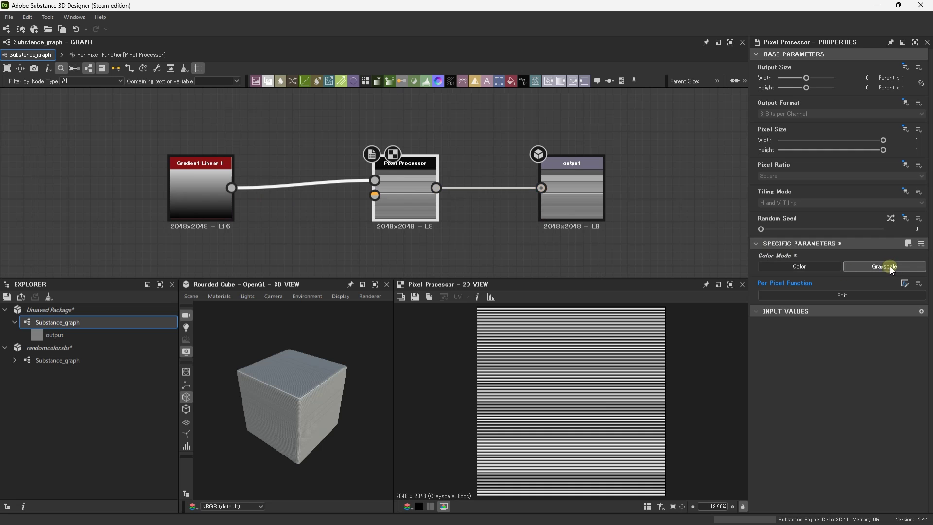
click(768, 264)
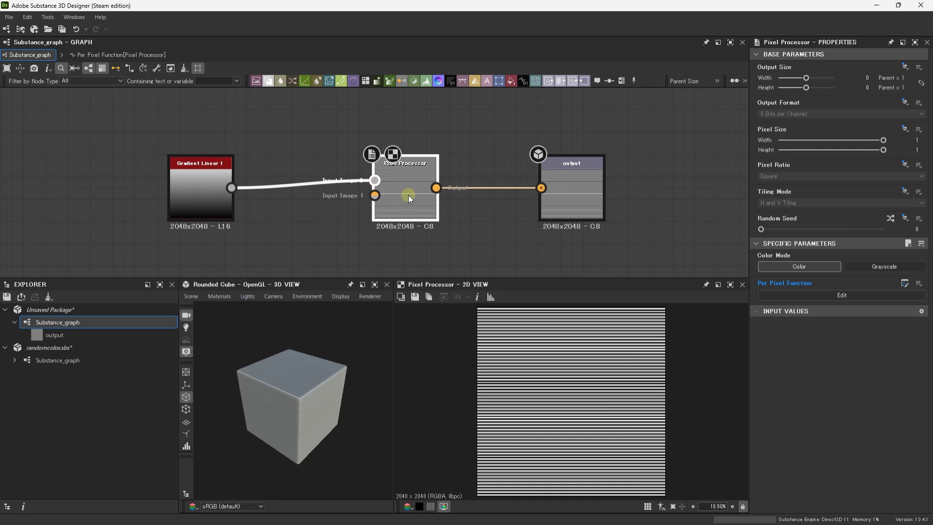
click(886, 296)
middle_drag(389, 188, 573, 241)
scroll(370, 156, up, 2)
- Add a Sample Color node fed by $pos, preview it as output, then delete it
middle_drag(369, 156, 269, 186)
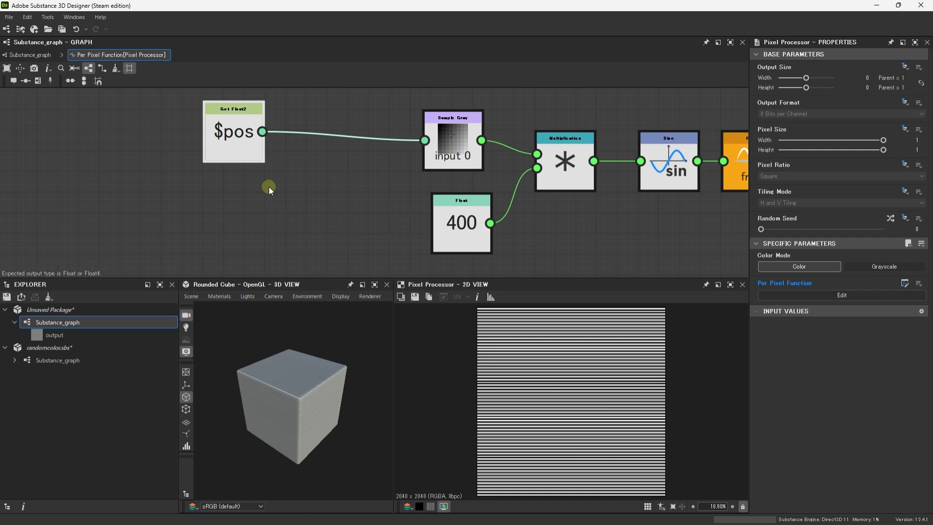
click(270, 186)
key(space)
text(sampe)
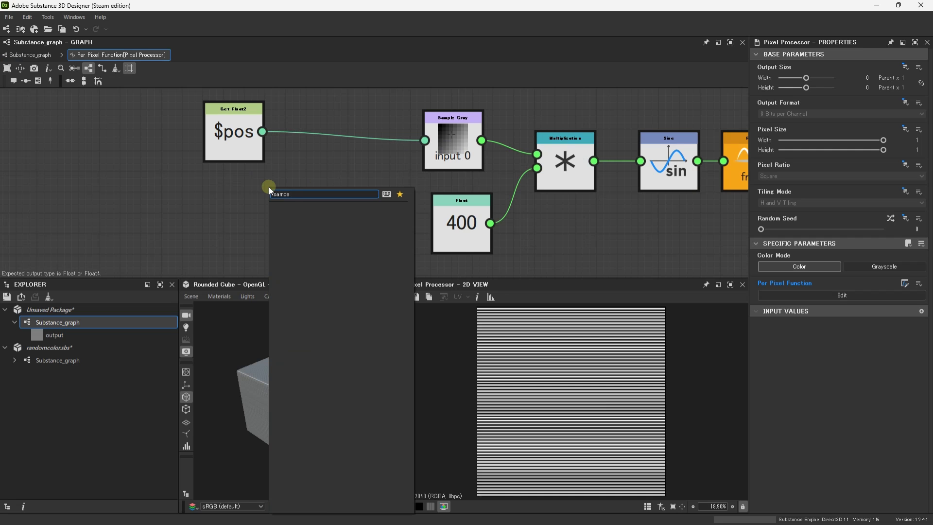
key(Down)
key(Return)
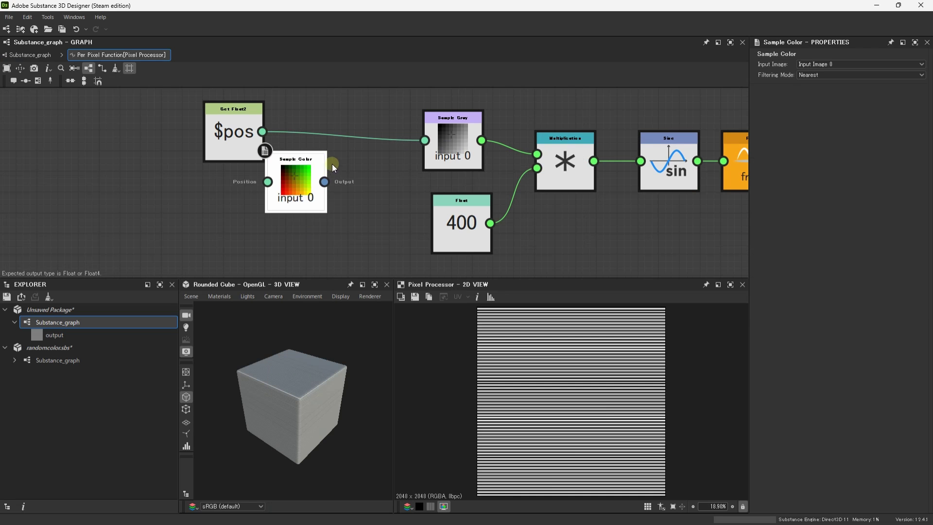
drag(332, 164, 373, 143)
drag(263, 130, 310, 152)
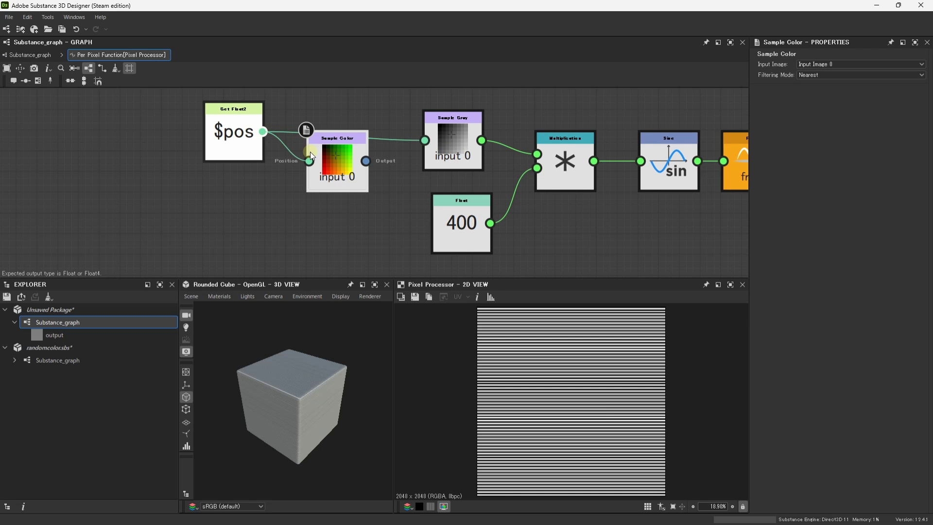
middle_drag(333, 166, 280, 208)
drag(281, 208, 294, 150)
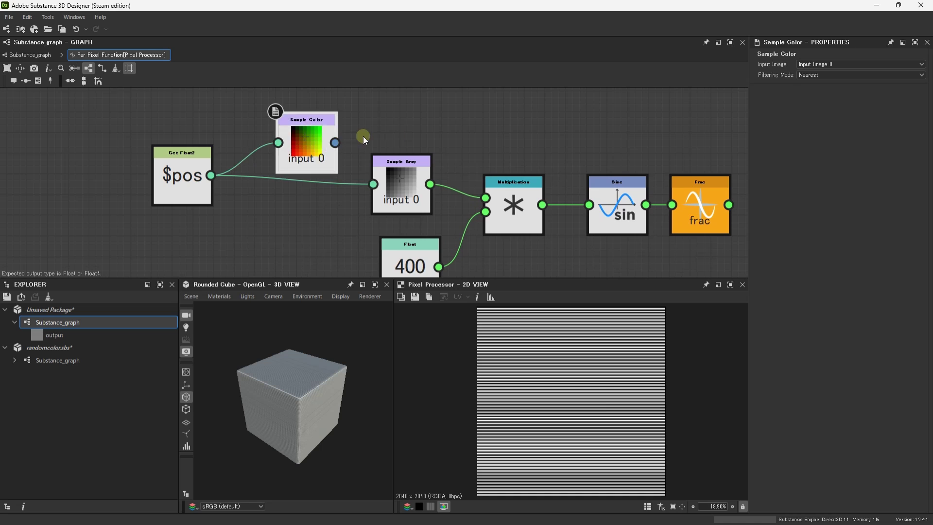
right_click(290, 135)
click(313, 177)
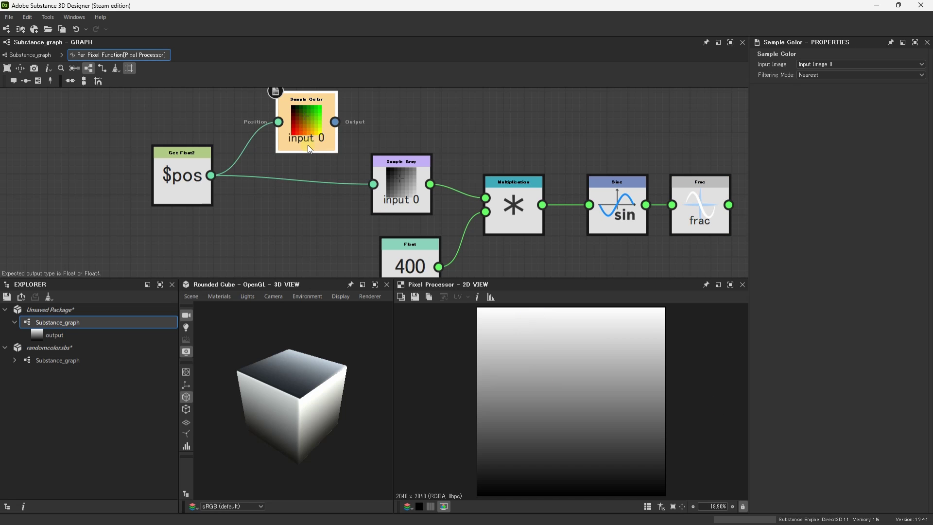
key(Delete)
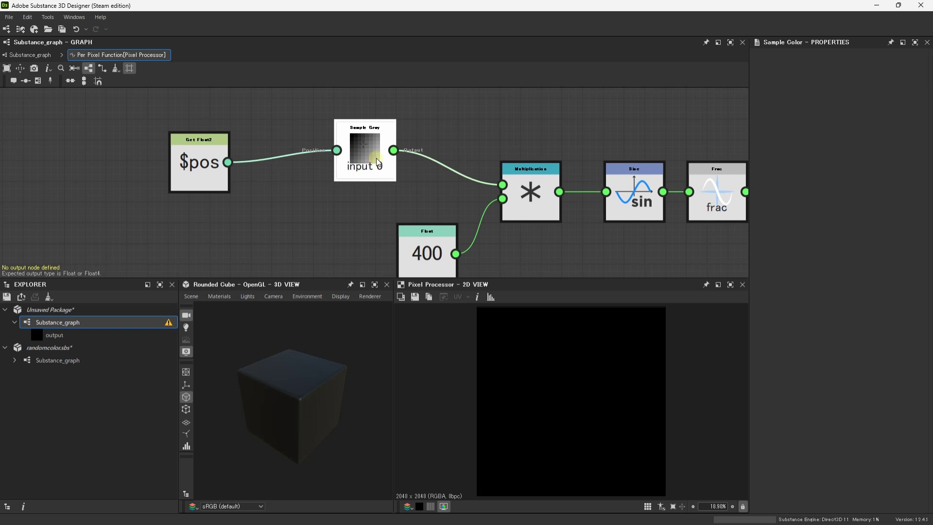
- Delete the lower Sample Gray node and wire the upper Sample Gray into the lower multiplication
drag(368, 154, 356, 144)
middle_drag(520, 161, 350, 118)
scroll(350, 117, down, 2)
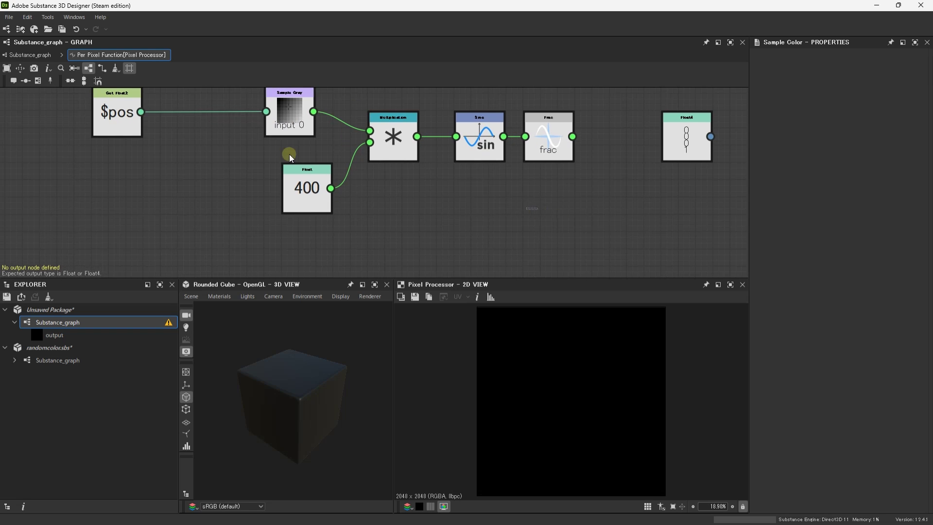
scroll(380, 127, up, 1)
scroll(285, 163, down, 1)
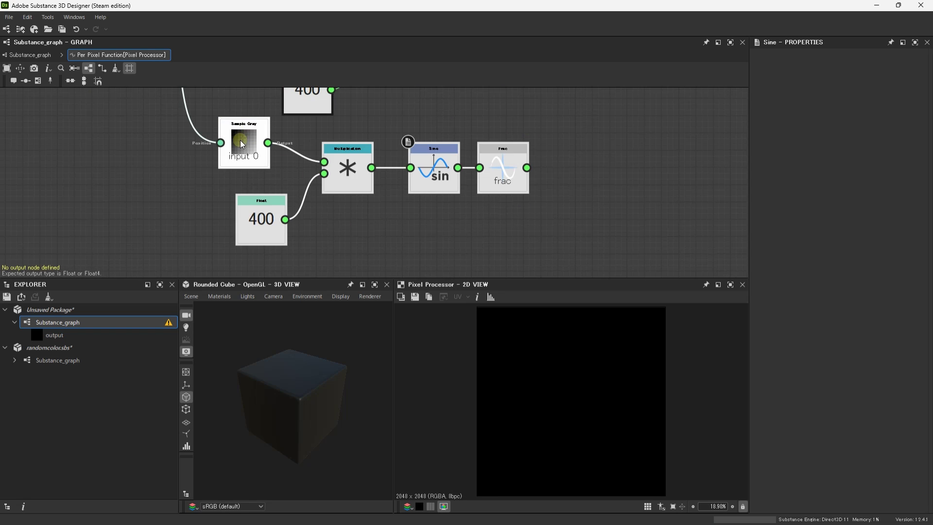
scroll(223, 136, up, 1)
scroll(227, 163, down, 1)
middle_drag(228, 163, 221, 208)
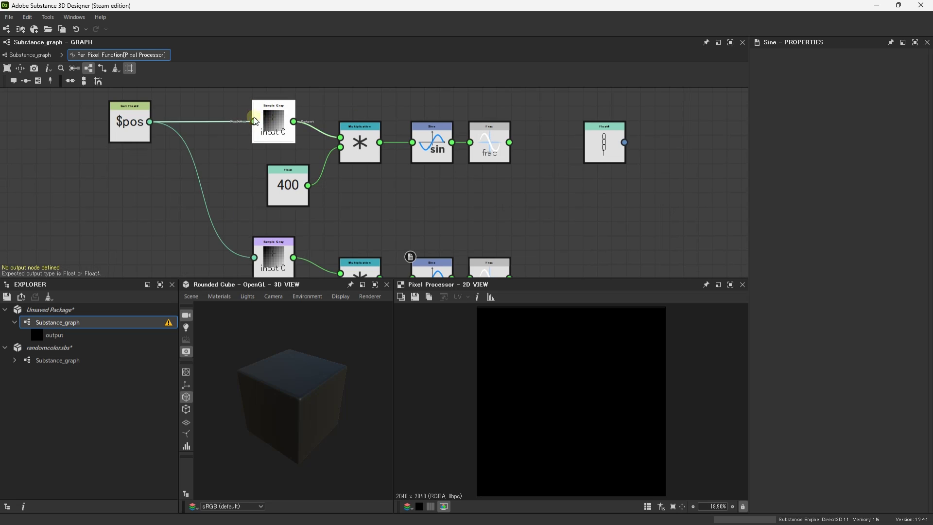
drag(271, 122, 258, 119)
click(281, 256)
middle_drag(281, 256, 261, 206)
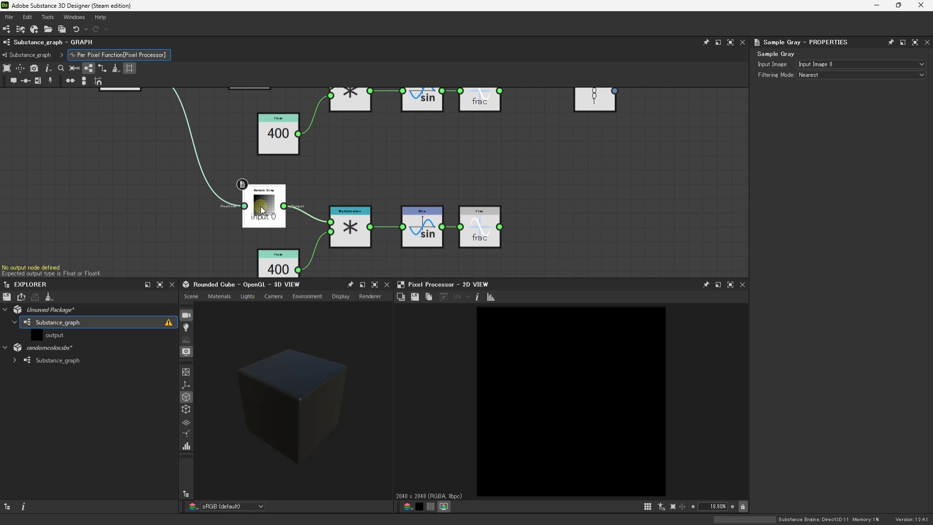
key(Delete)
middle_drag(319, 186, 325, 225)
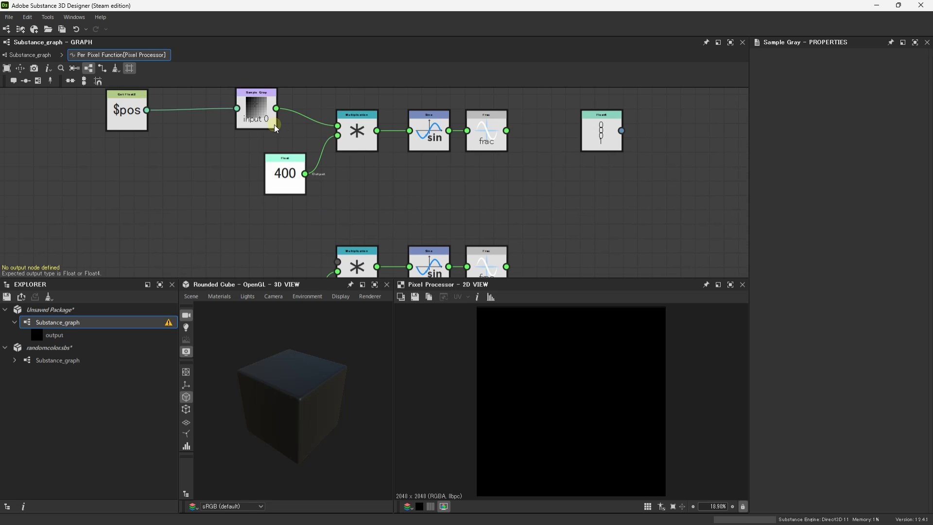
drag(262, 116, 337, 262)
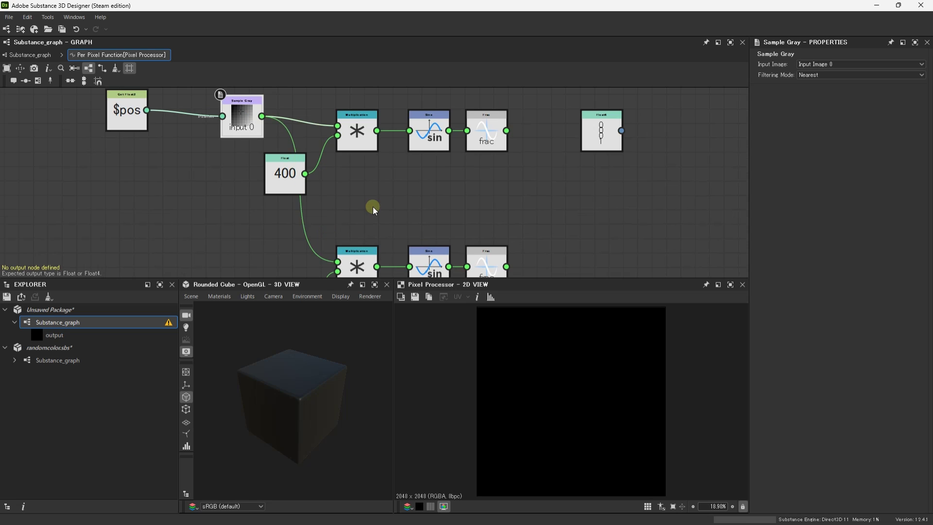
scroll(368, 196, down, 2)
middle_drag(368, 196, 370, 123)
- Duplicate the 400/multiply/sin/frac row and connect Sample Gray to the third multiplication
drag(267, 150, 498, 239)
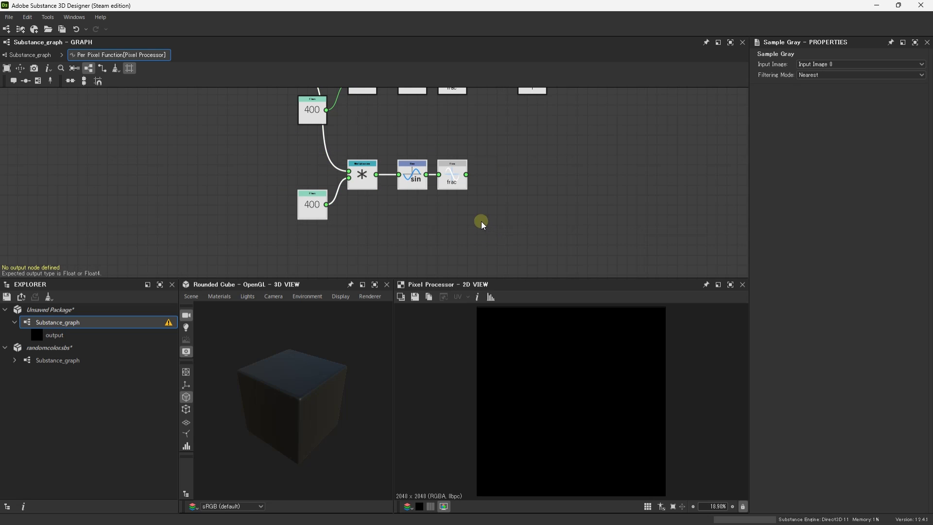
middle_drag(469, 154, 456, 190)
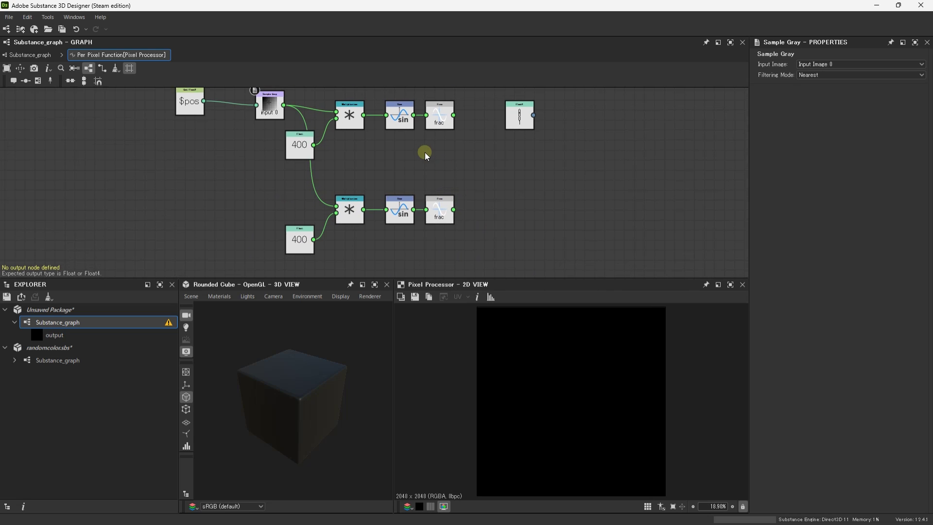
middle_drag(275, 135, 240, 166)
click(181, 121)
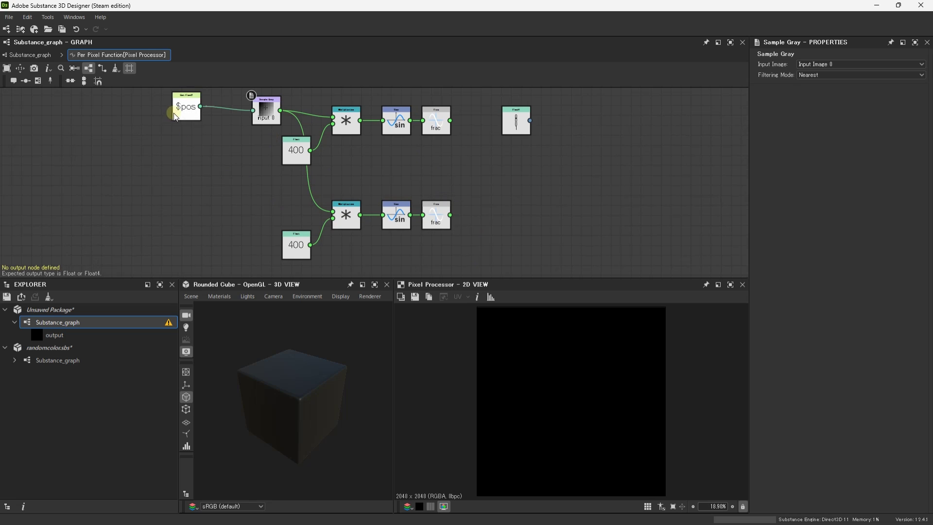
click(201, 190)
drag(254, 174, 510, 277)
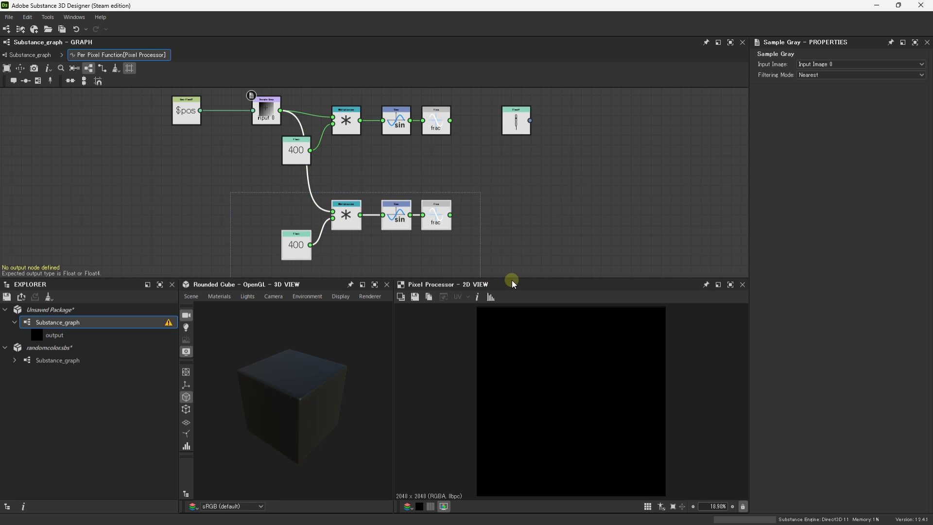
key(ctrl+d)
scroll(242, 195, down, 2)
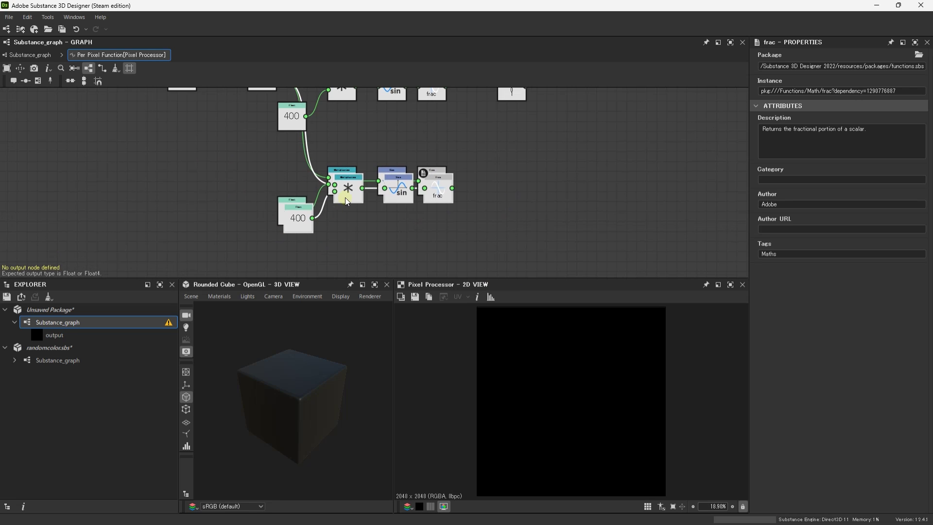
drag(345, 197, 354, 249)
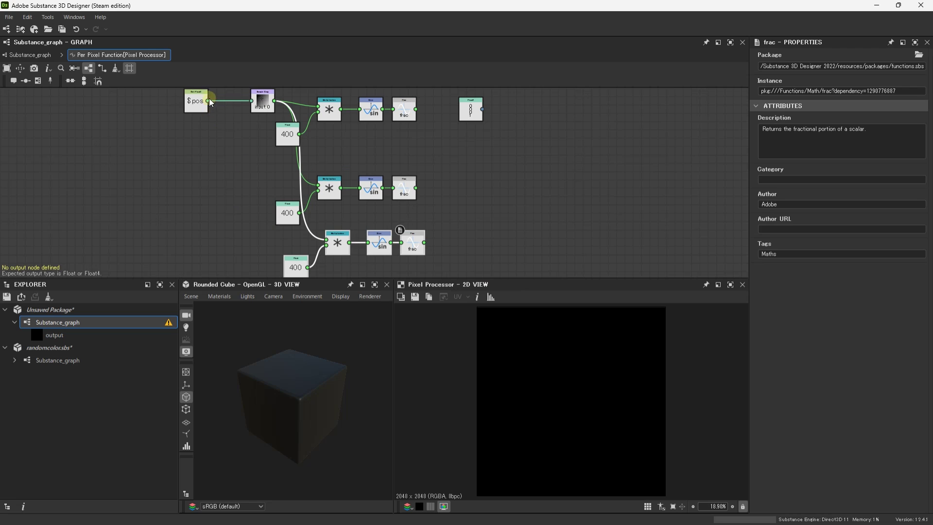
drag(209, 101, 233, 215)
click(273, 112)
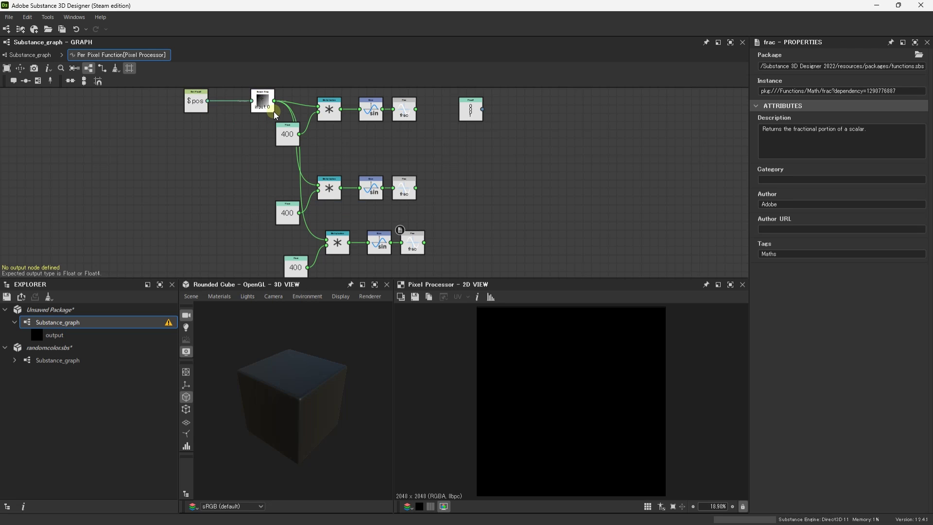
drag(276, 106, 328, 243)
middle_drag(378, 215, 442, 147)
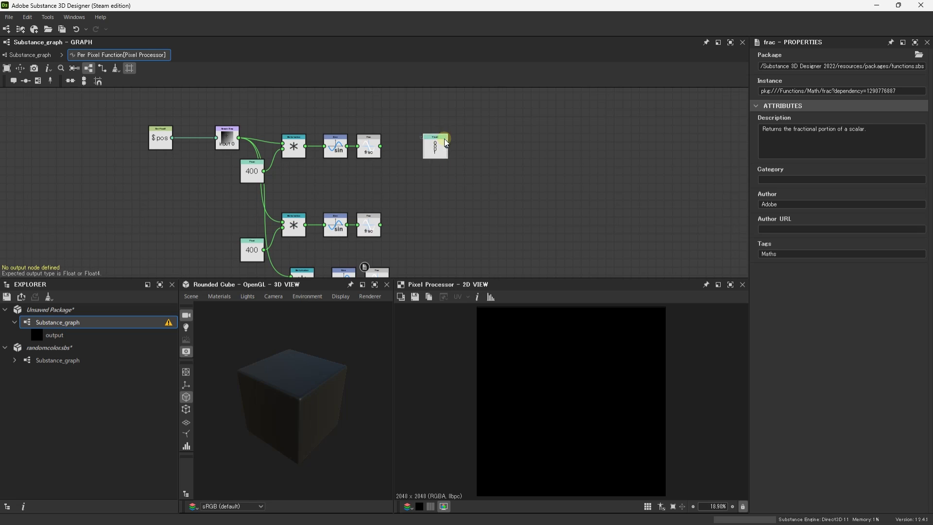
- Add a Vector Float2 node using the 'vector' node search
click(444, 140)
scroll(411, 162, up, 1)
scroll(411, 161, up, 2)
key(space)
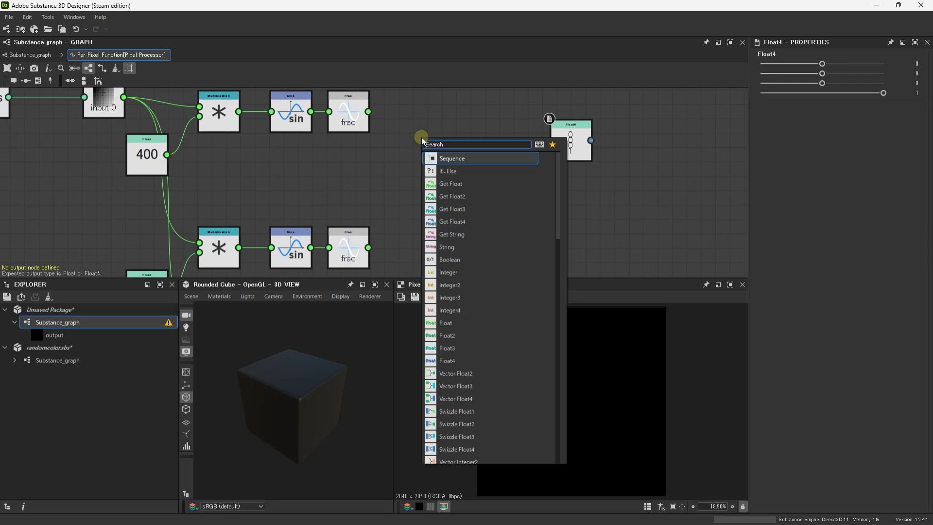
text(vector)
key(Return)
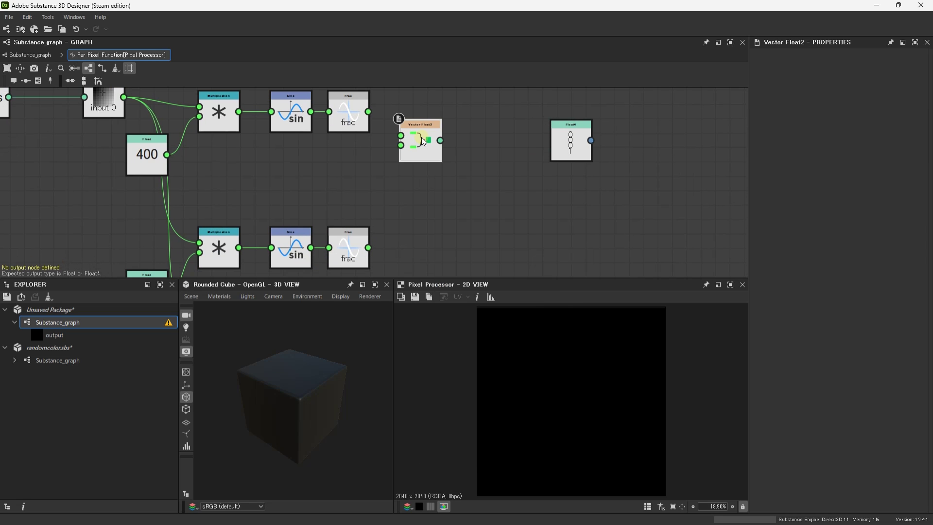
drag(422, 140, 435, 153)
- Wire two frac outputs into the Vector Float2 node's two inputs
scroll(407, 191, up, 1)
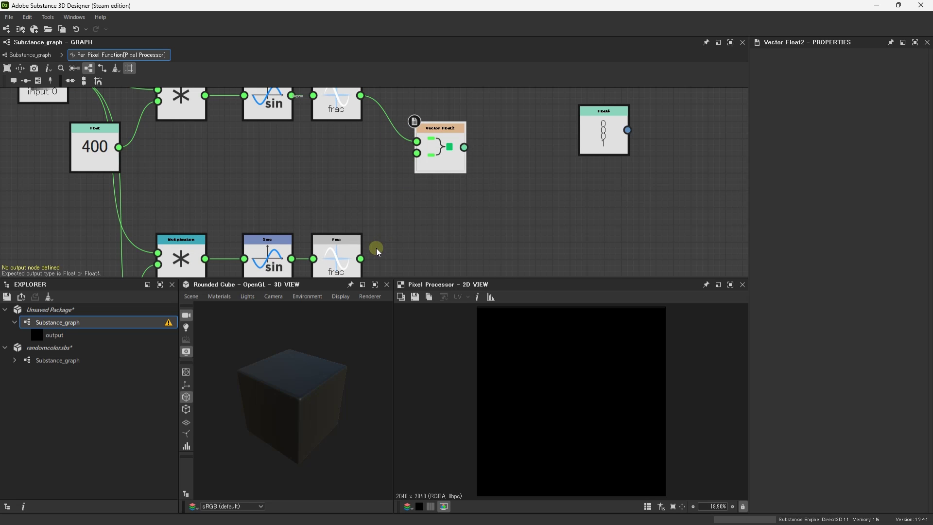
mouse_move(360, 259)
mouse_down()
mouse_move(417, 154)
mouse_move(459, 187)
mouse_up()
middle_drag(479, 208, 454, 209)
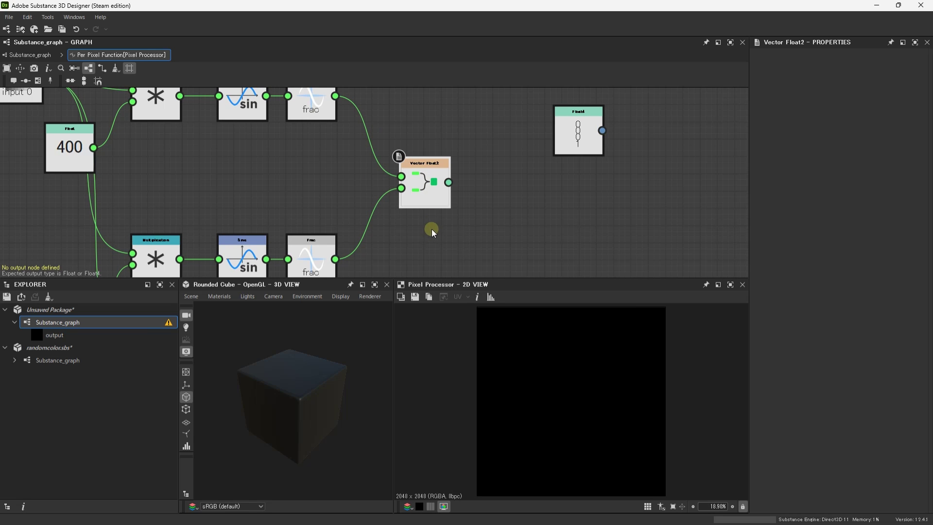
scroll(431, 229, down, 2)
scroll(431, 229, down, 2)
middle_drag(431, 190, 430, 113)
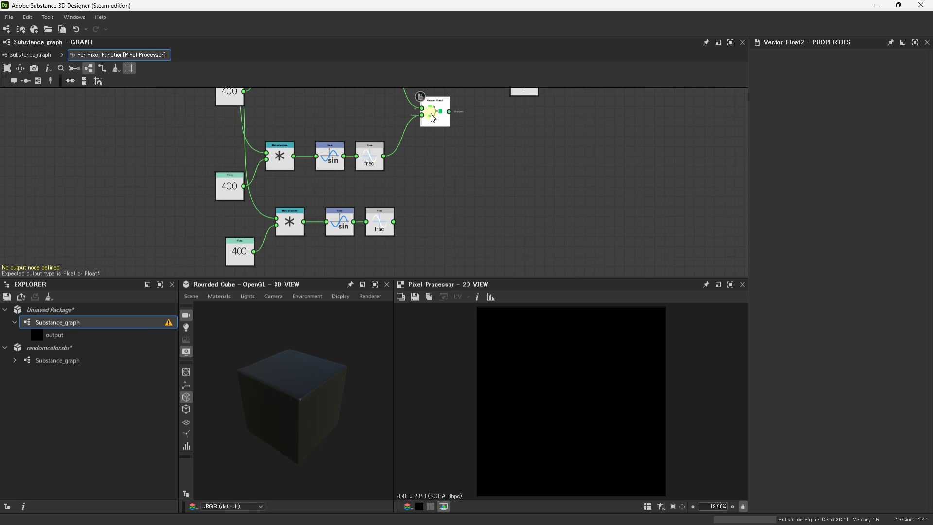
drag(433, 118, 441, 195)
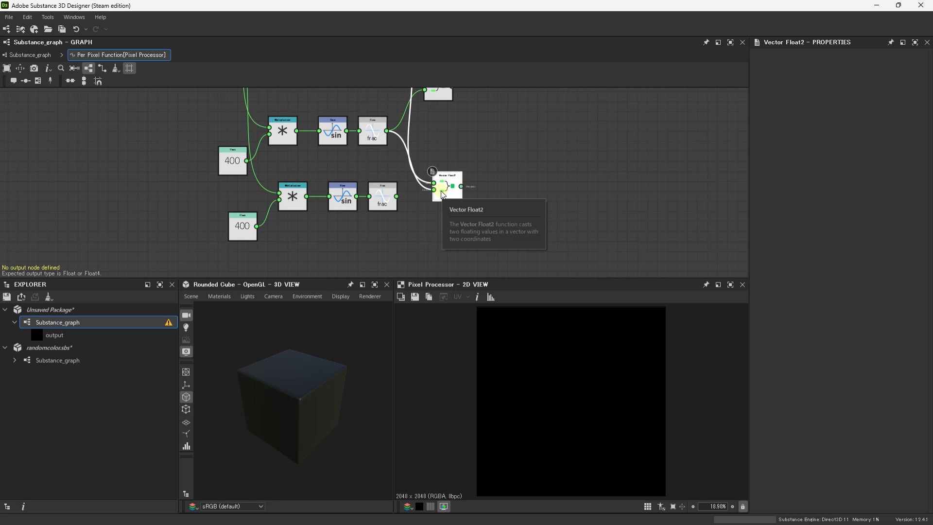
scroll(430, 198, up, 2)
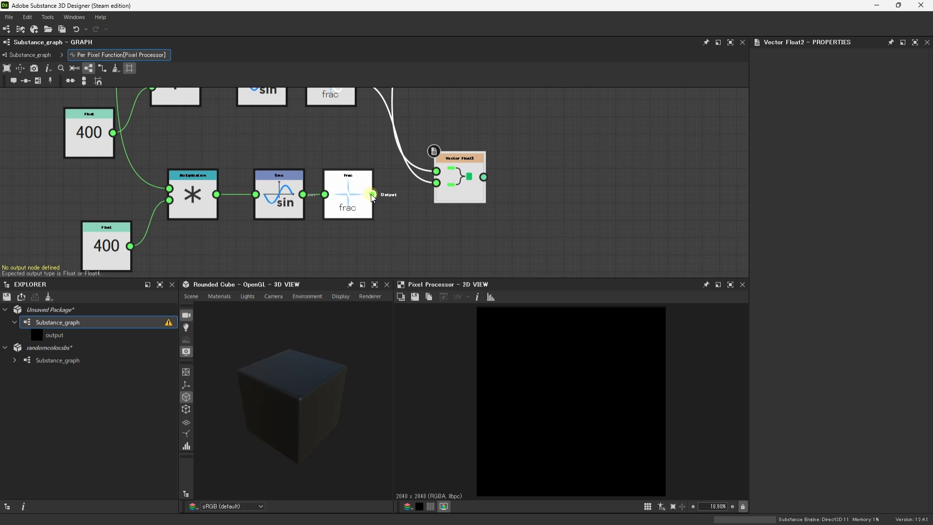
drag(430, 179, 436, 183)
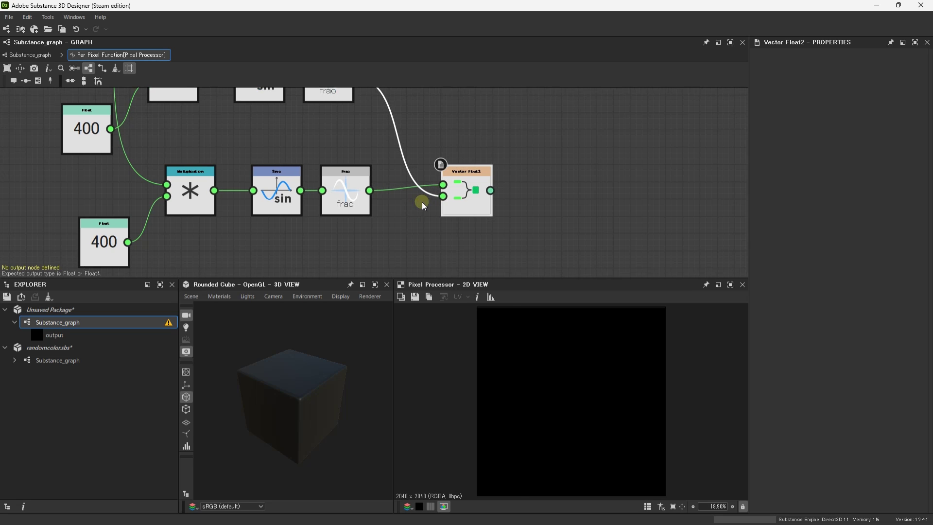
- Add a Float node with a value of 1
key(space)
text(float)
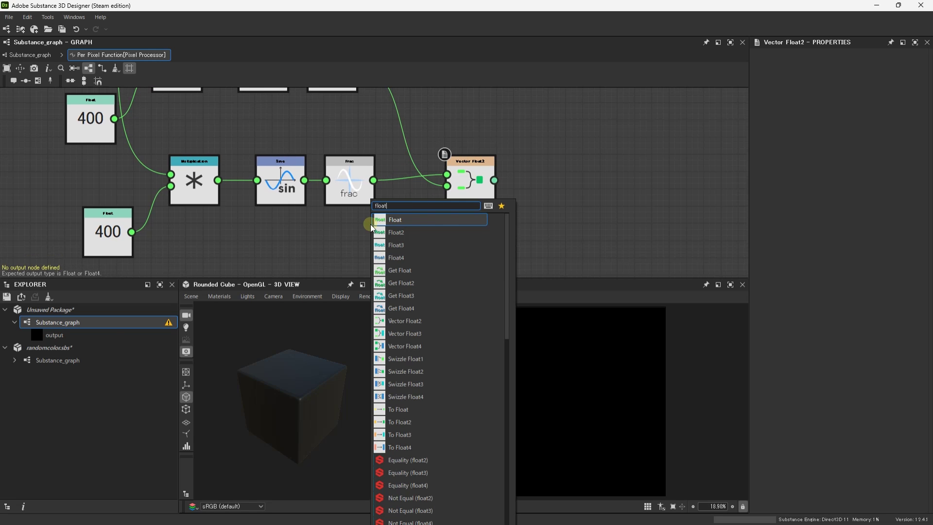
key(Return)
drag(372, 228, 363, 245)
text(1)
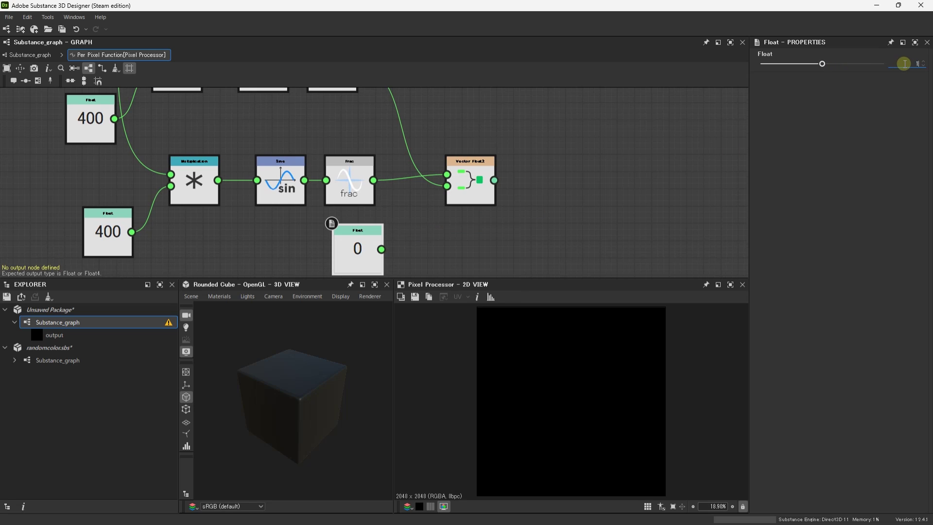
key(Return)
- Try adding Float4 and Swizzle Float4 nodes, deleting each one
key(space)
text(f)
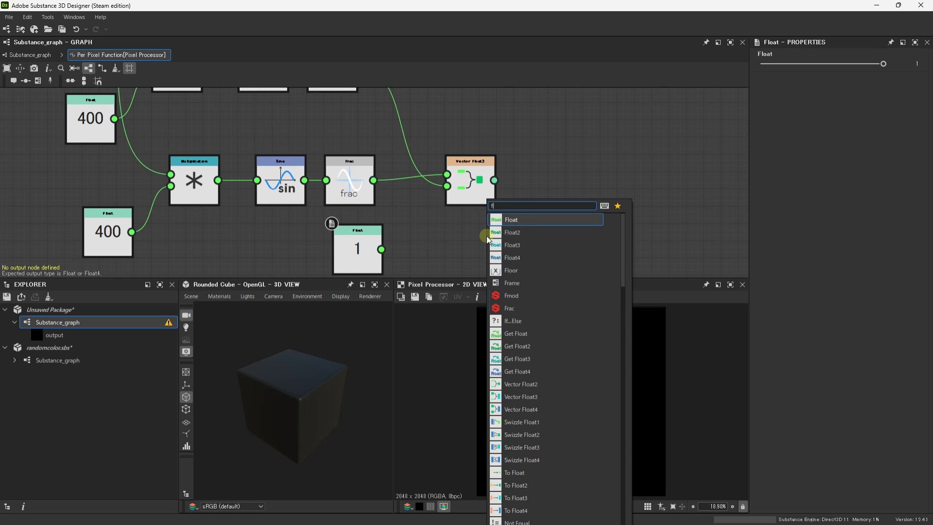
key(Down)
key(Down)
key(Down)
key(Return)
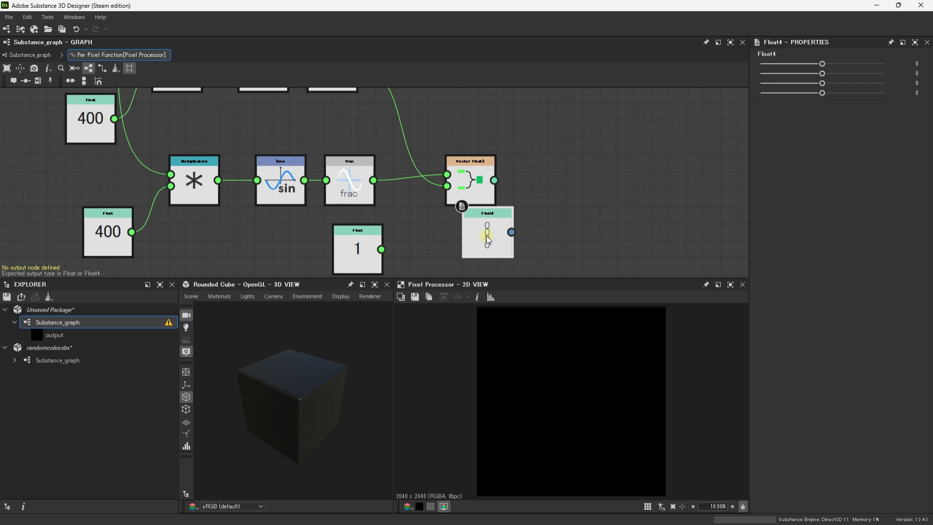
drag(487, 237, 505, 241)
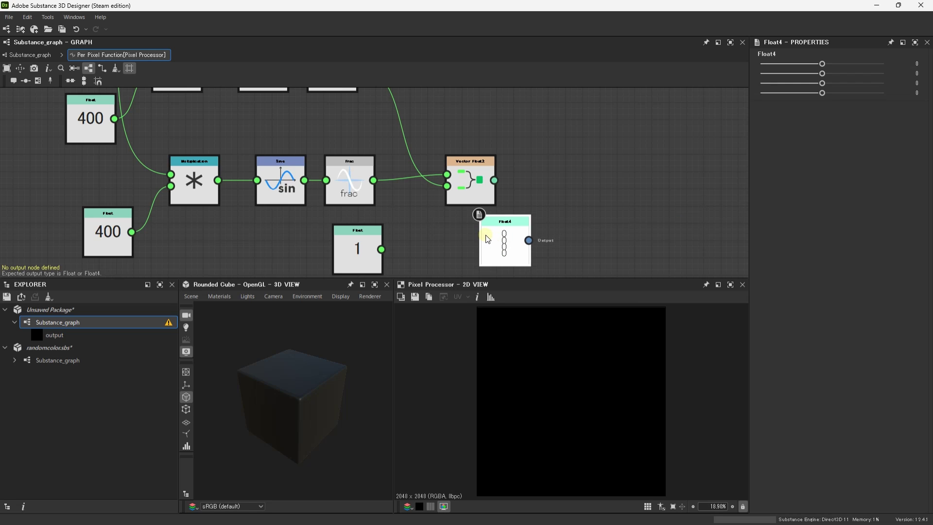
key(Delete)
key(space)
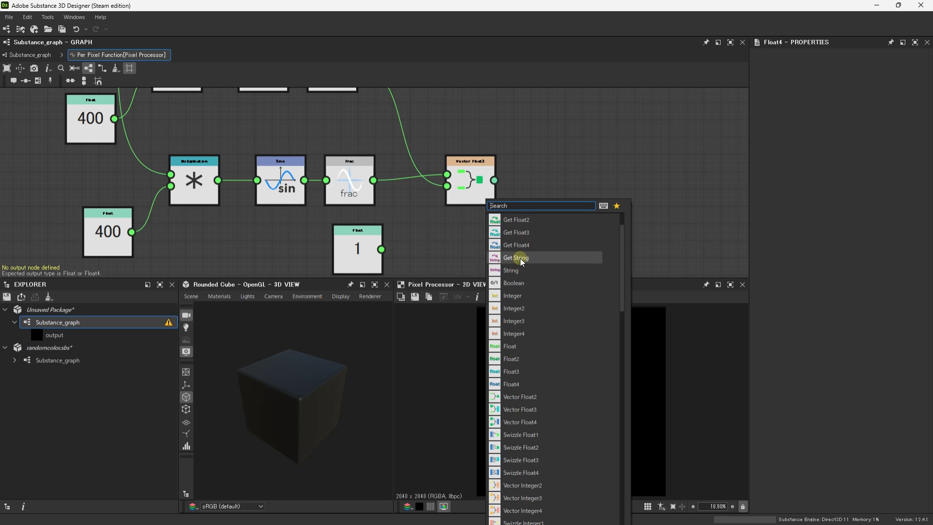
scroll(522, 262, down, 2)
click(531, 396)
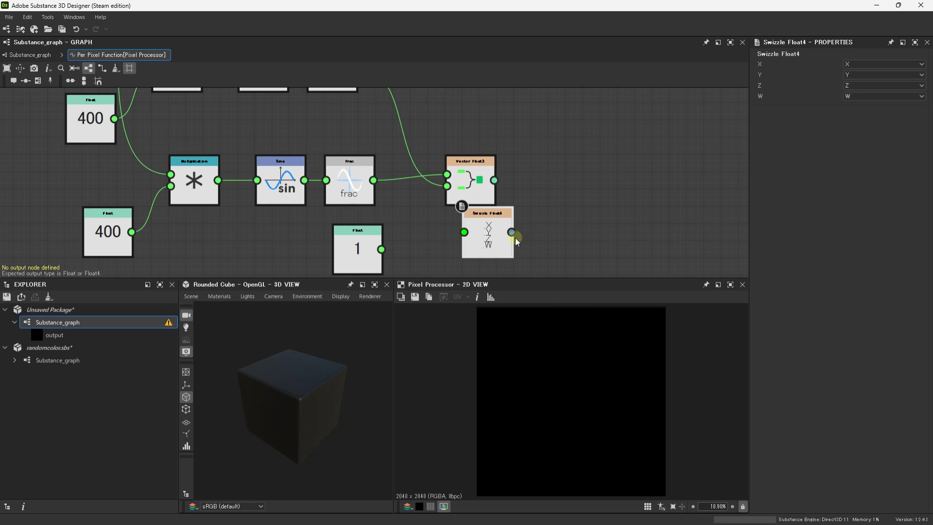
drag(488, 242, 505, 252)
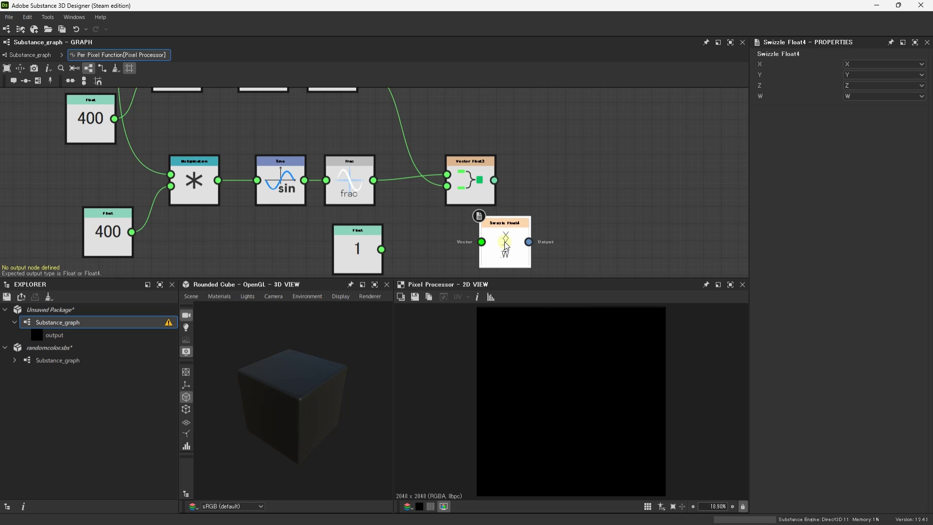
key(Delete)
- Add a To Float4 node from the node search list
key(space)
scroll(567, 394, down, 2)
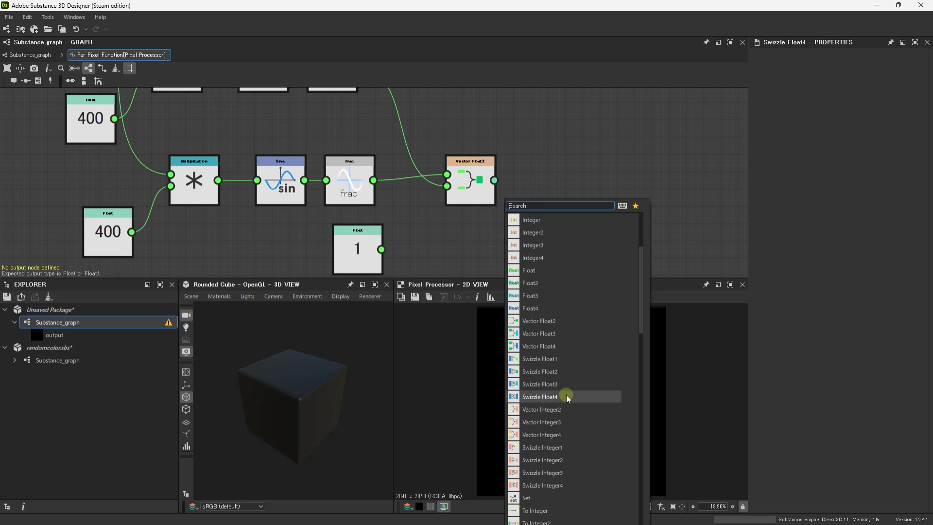
scroll(567, 395, down, 3)
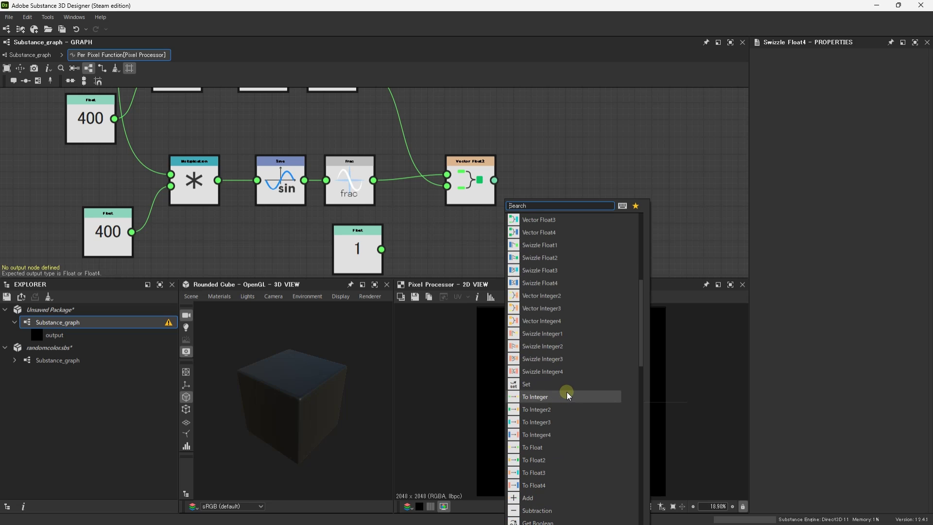
scroll(566, 392, down, 1)
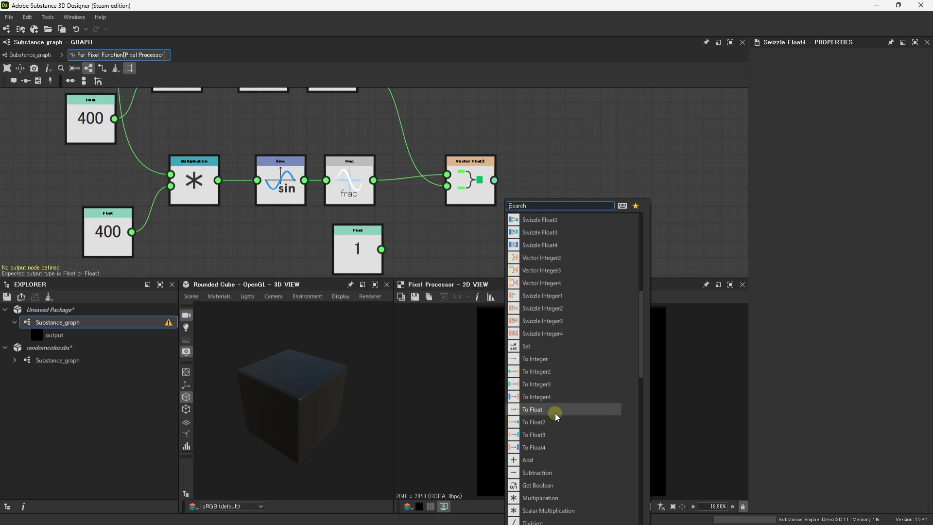
click(535, 447)
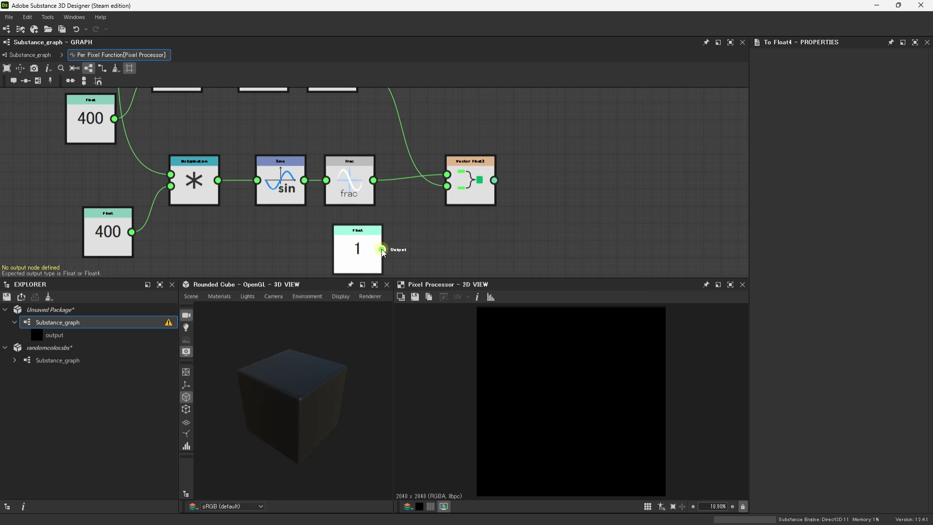
- Pan out and box-select nodes across the middle and lower chains
scroll(567, 115, down, 2)
middle_drag(566, 115, 482, 223)
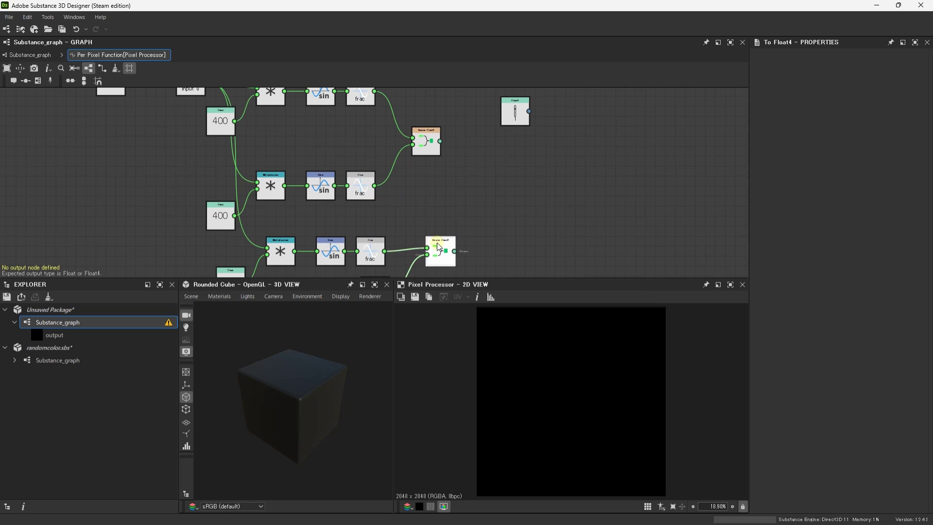
scroll(330, 142, down, 2)
middle_drag(330, 142, 359, 177)
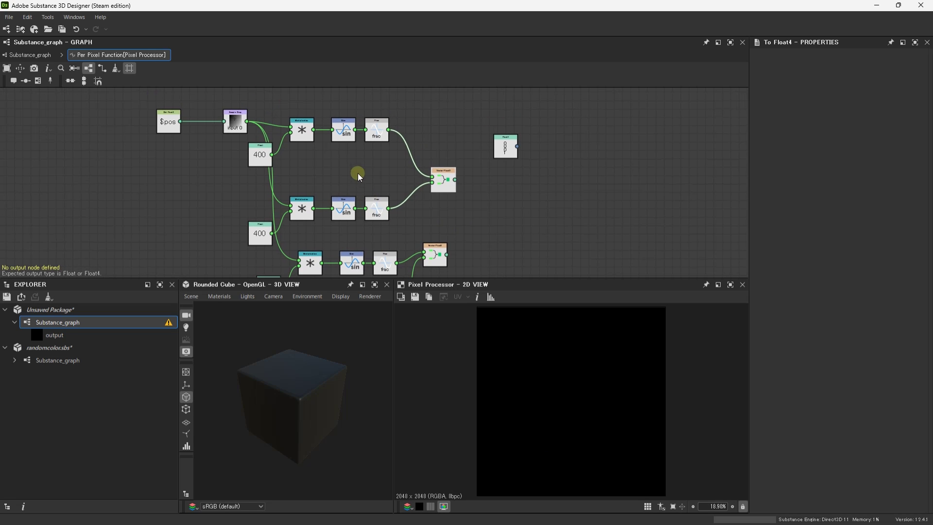
drag(389, 165, 283, 144)
drag(226, 197, 385, 235)
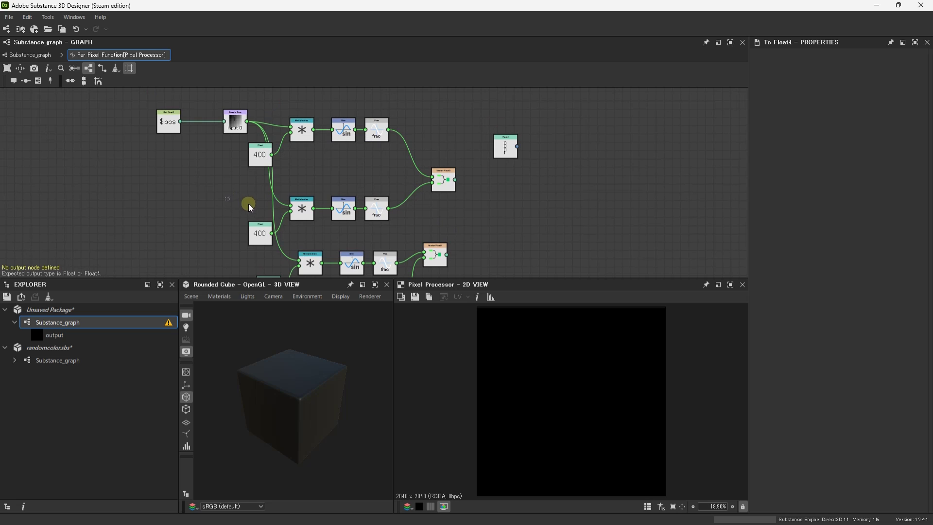
middle_drag(386, 236, 382, 184)
drag(258, 206, 386, 218)
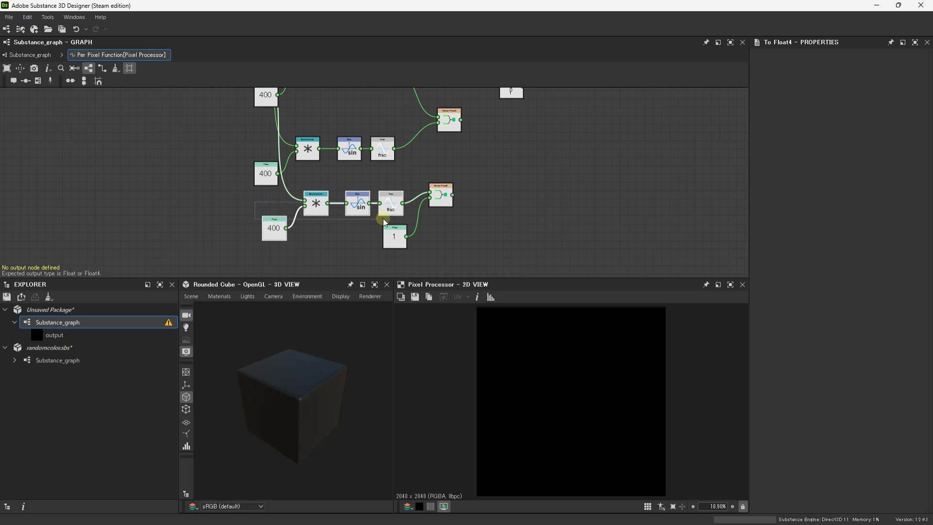
middle_drag(417, 175, 399, 187)
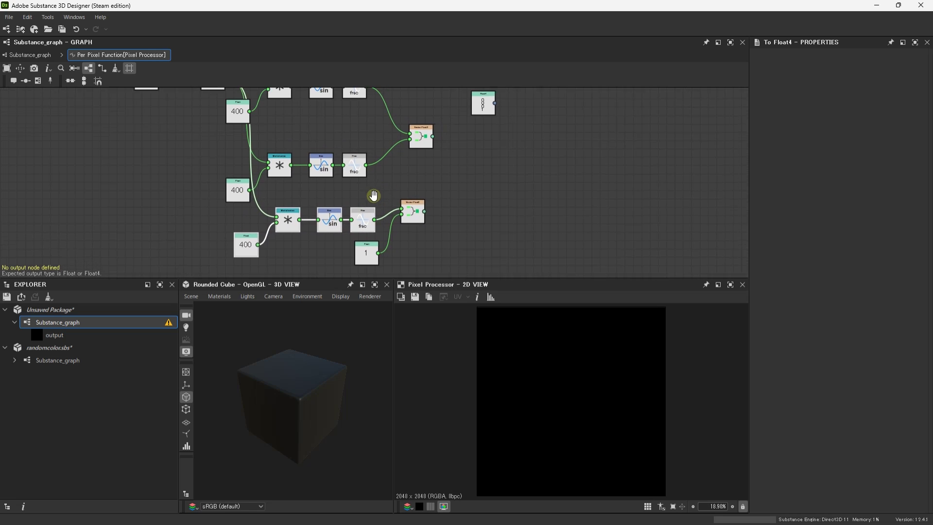
- Add a Vector Float4 node fed by both Vector Float2 outputs
scroll(398, 183, up, 3)
key(space)
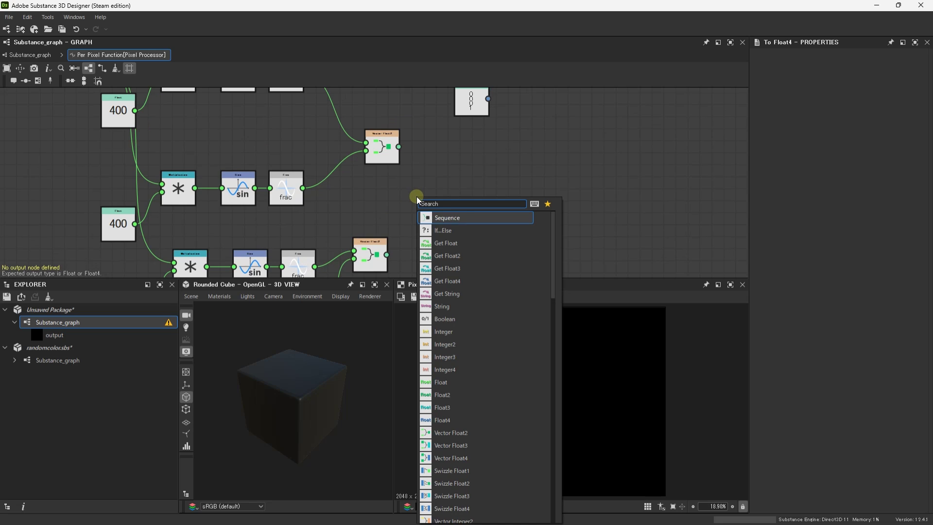
text(vector)
key(Down)
key(Down)
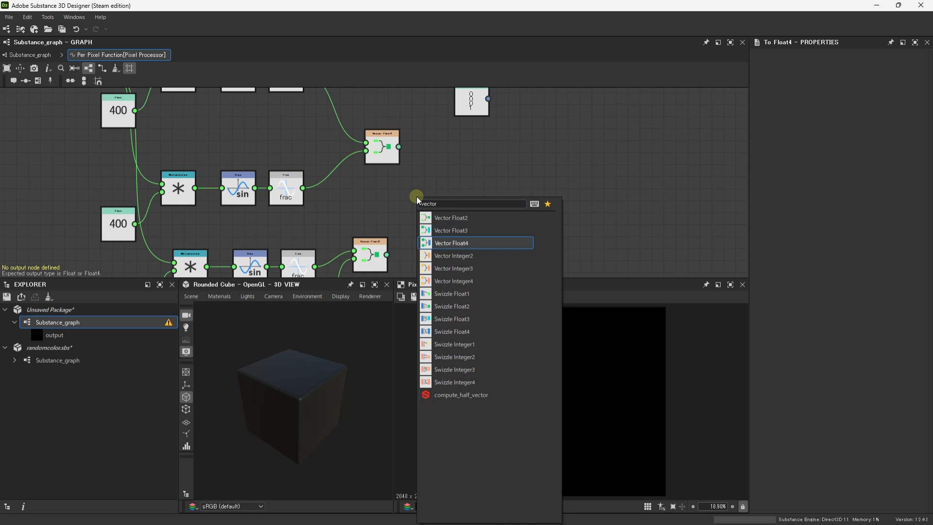
key(Return)
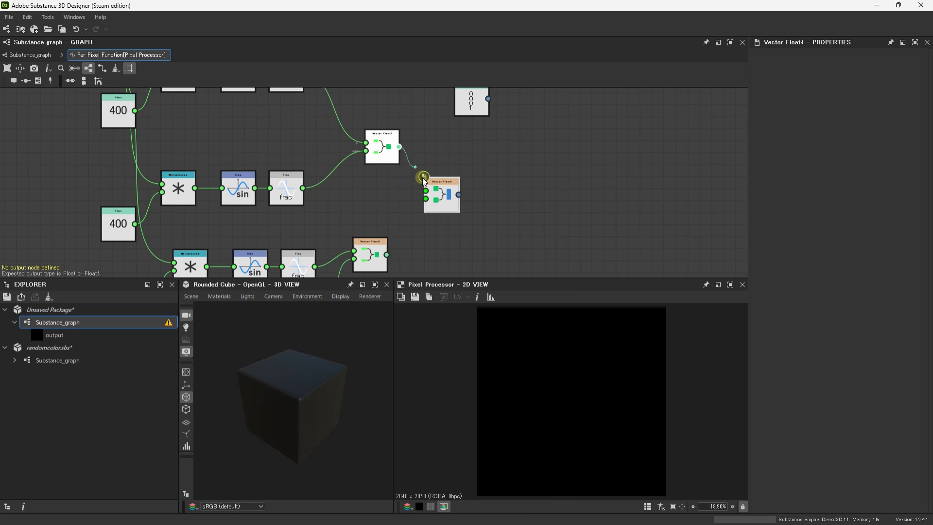
mouse_move(424, 179)
mouse_down()
mouse_move(387, 254)
mouse_move(398, 191)
mouse_move(426, 185)
mouse_up()
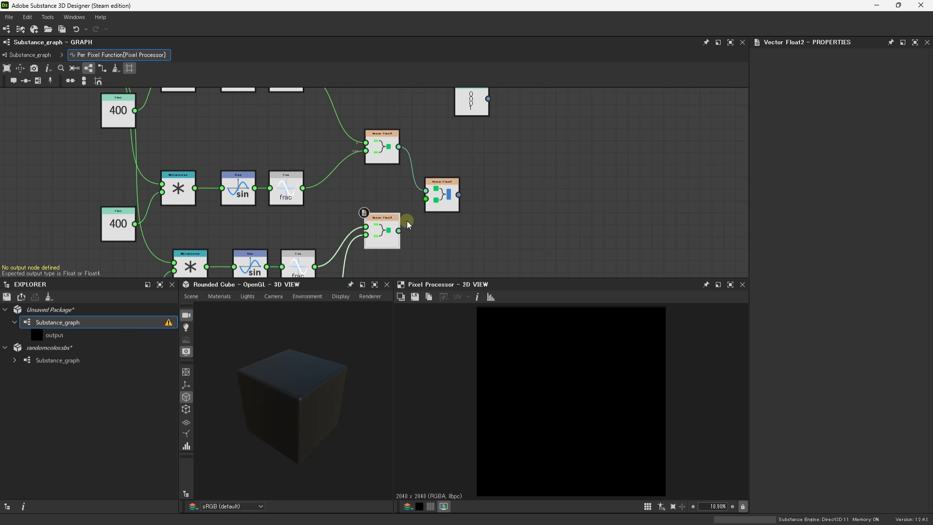
click(391, 224)
- Set Vector Float4 as the function's output node, restoring the striped preview
scroll(451, 228, up, 1)
scroll(451, 228, up, 2)
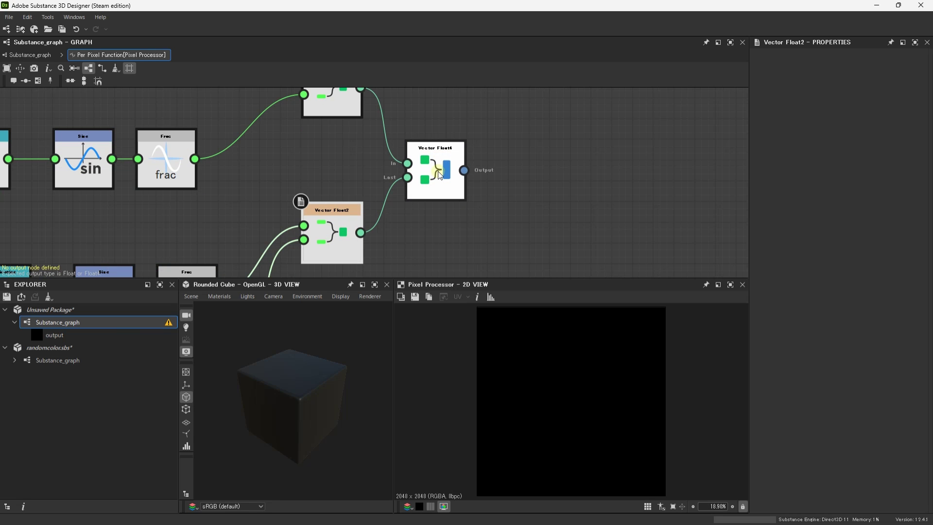
right_click(438, 173)
click(465, 213)
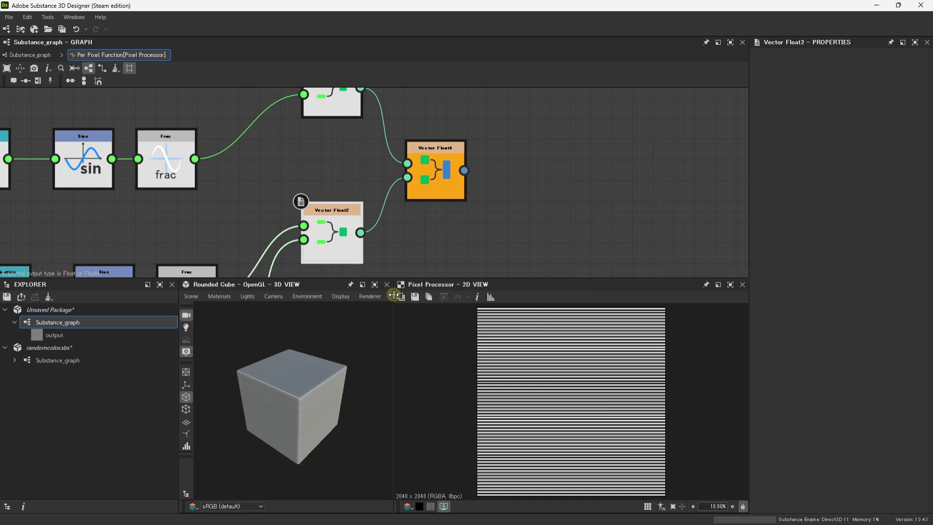
scroll(218, 206, down, 3)
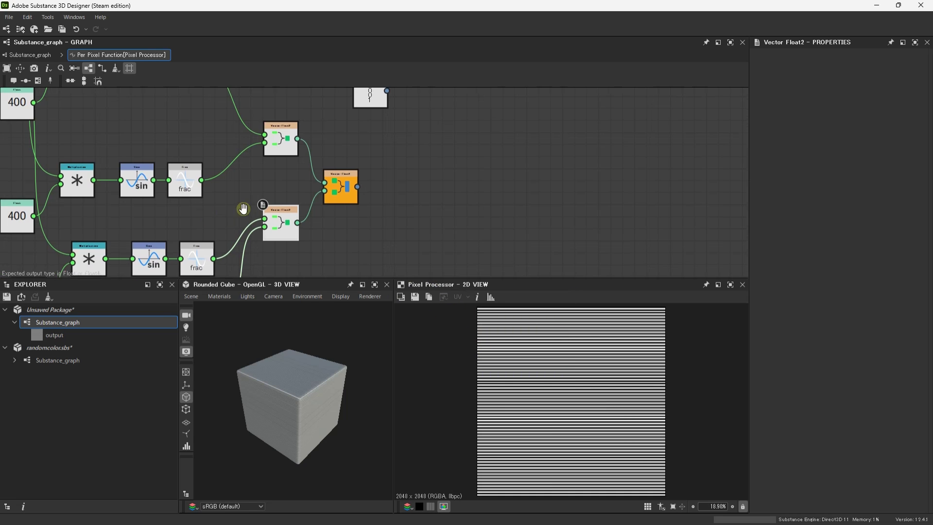
scroll(183, 199, up, 2)
middle_drag(245, 208, 183, 198)
middle_drag(163, 263, 176, 293)
- Change the Float 400 multipliers to 75.08, 4.79 and 11.68 for multicolored stripes
click(207, 224)
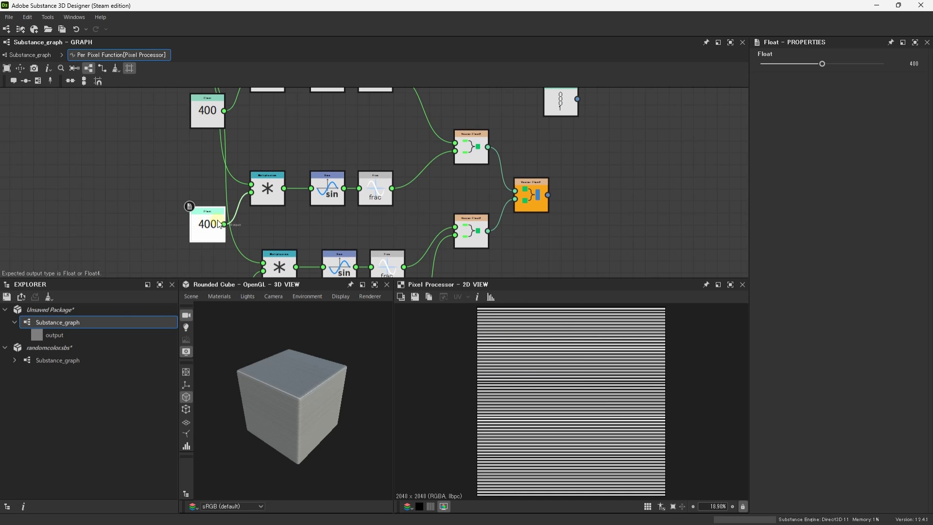
drag(821, 66, 798, 64)
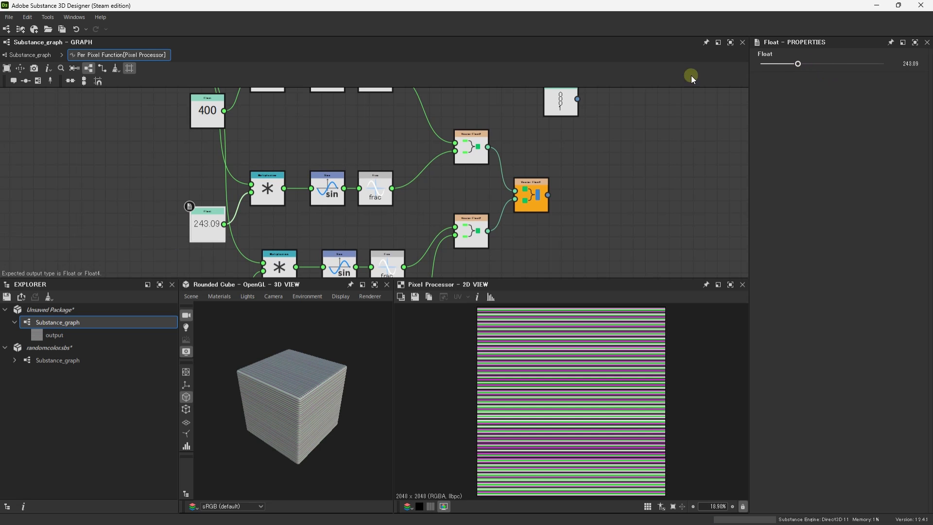
middle_drag(179, 250, 170, 143)
click(211, 196)
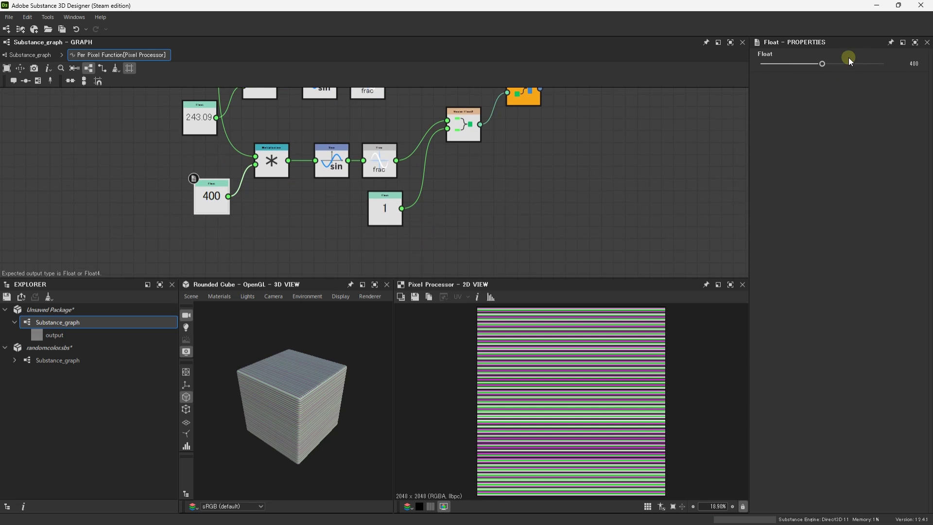
drag(810, 65, 872, 63)
middle_drag(271, 119, 322, 145)
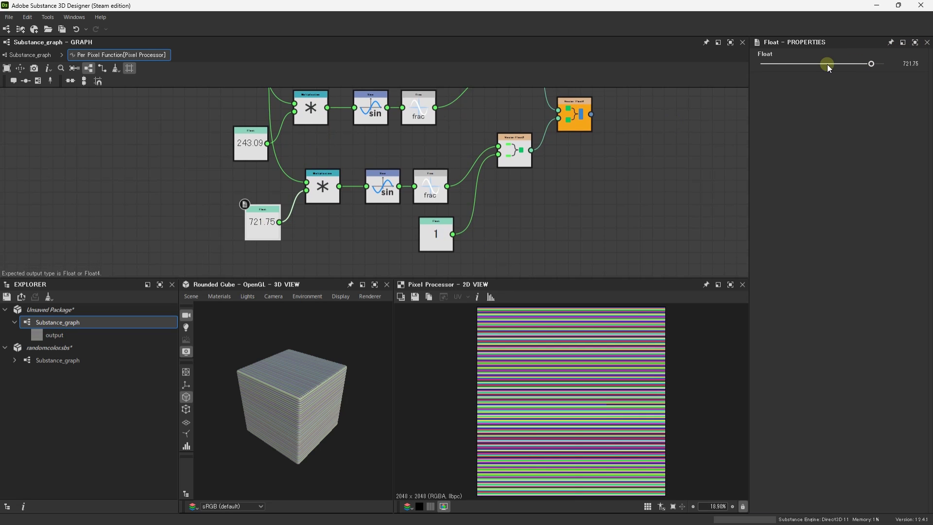
drag(828, 65, 763, 65)
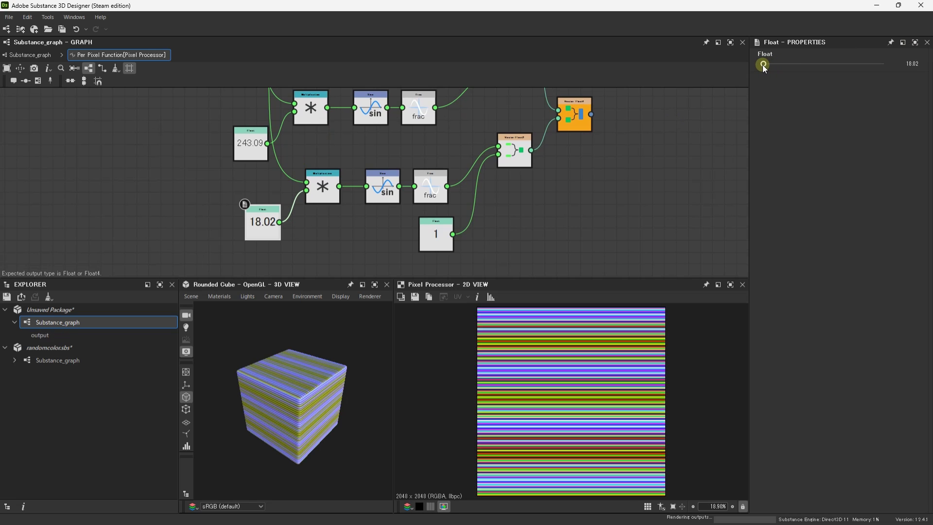
click(261, 159)
drag(845, 63, 762, 67)
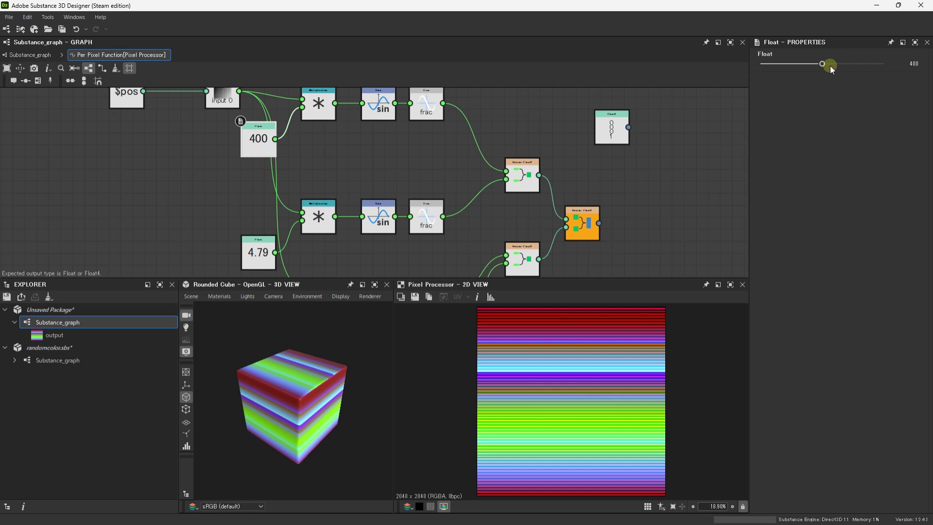
drag(831, 70, 775, 67)
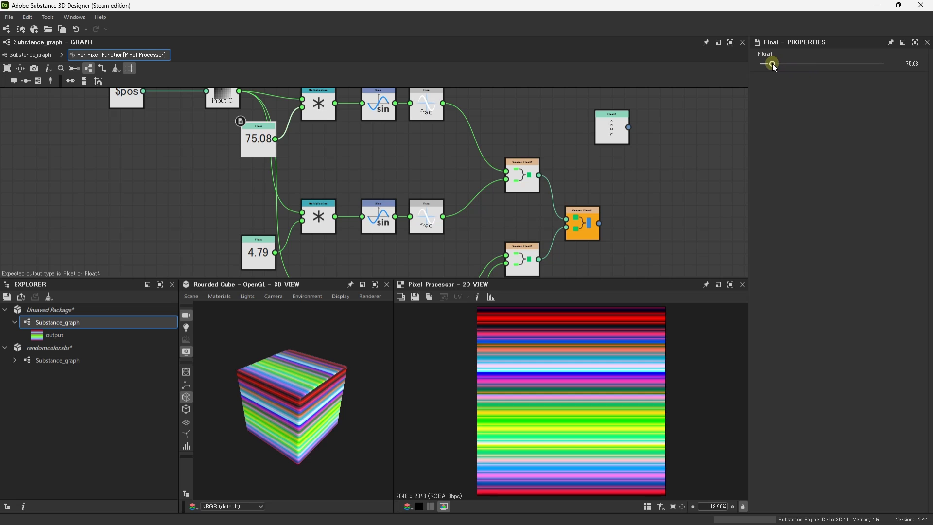
- Shift the 75.08 Float and input nodes left and review the function graph
click(440, 318)
mouse_move(189, 223)
middle_down()
mouse_move(200, 142)
mouse_move(192, 166)
middle_up()
scroll(199, 142, down, 2)
scroll(203, 133, up, 2)
scroll(192, 167, up, 2)
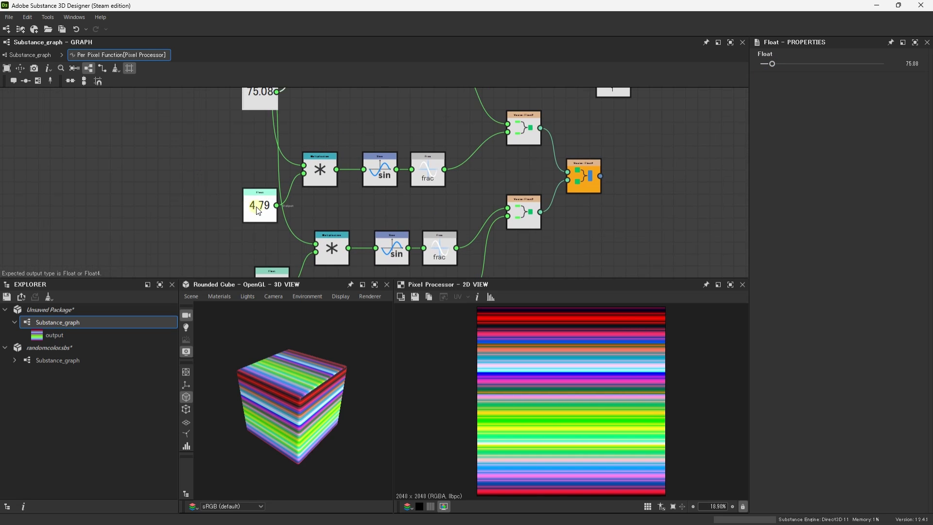
middle_drag(270, 250, 267, 166)
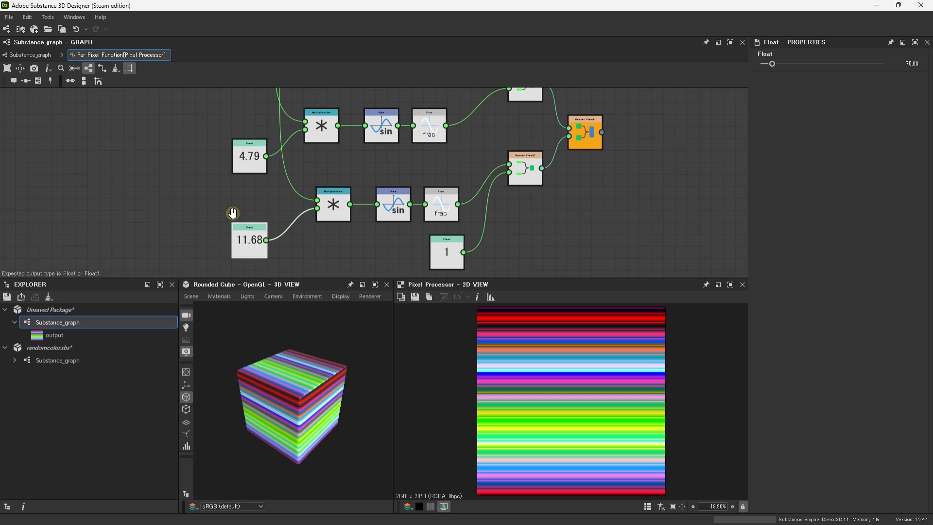
scroll(233, 209, down, 2)
scroll(226, 178, up, 1)
drag(248, 138, 238, 138)
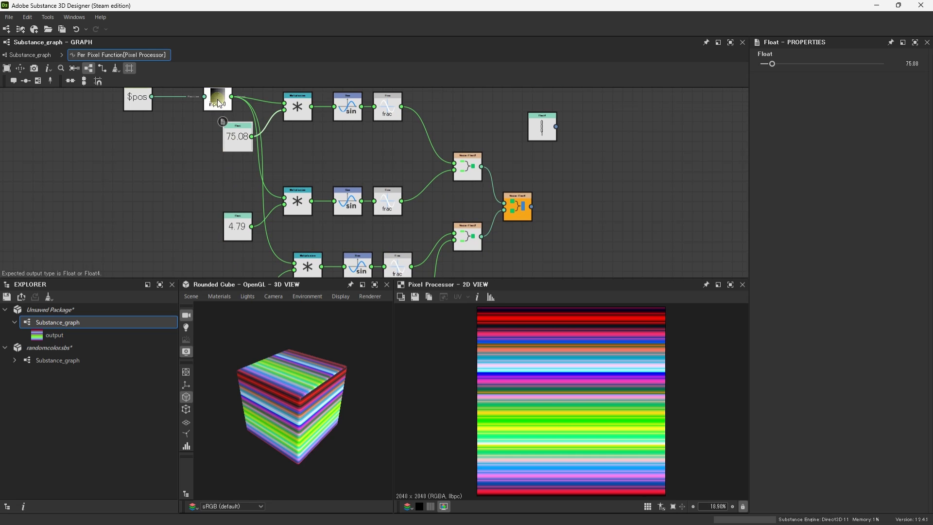
drag(217, 102, 203, 103)
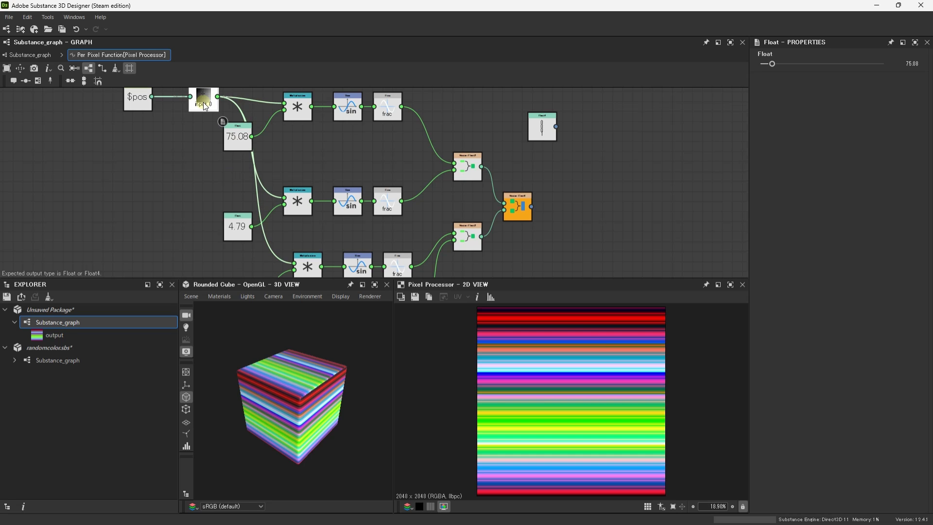
middle_drag(540, 194, 545, 140)
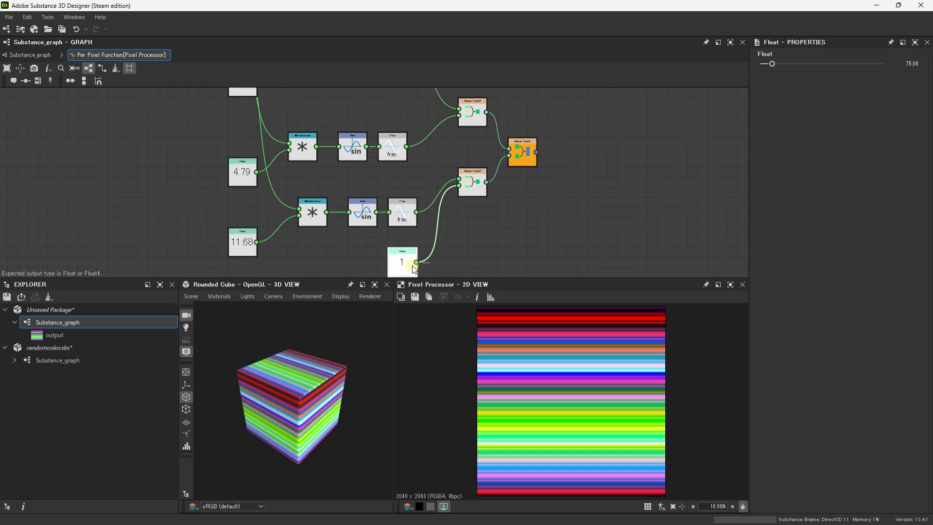
middle_drag(236, 207, 240, 233)
- Dismiss the save prompt without saving and return to the parent Substance_graph
key(ctrl+s)
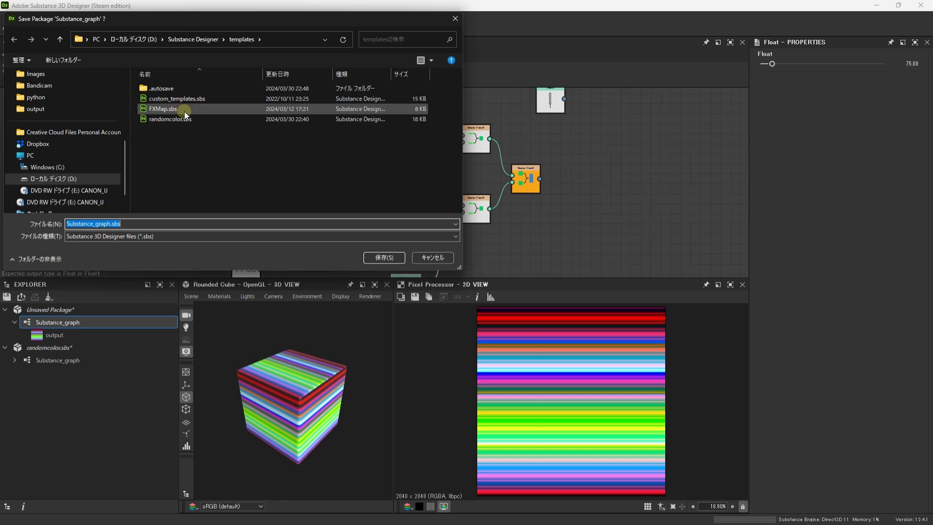
click(434, 257)
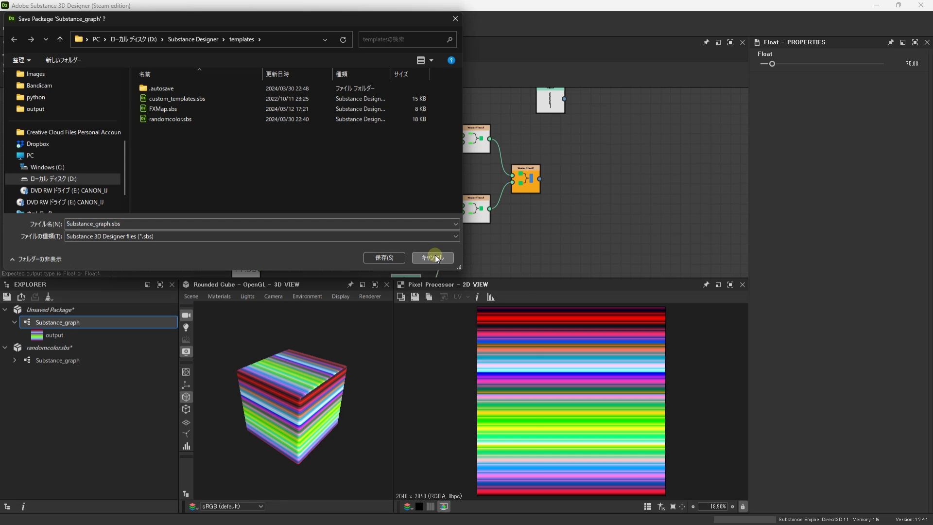
click(434, 257)
click(22, 54)
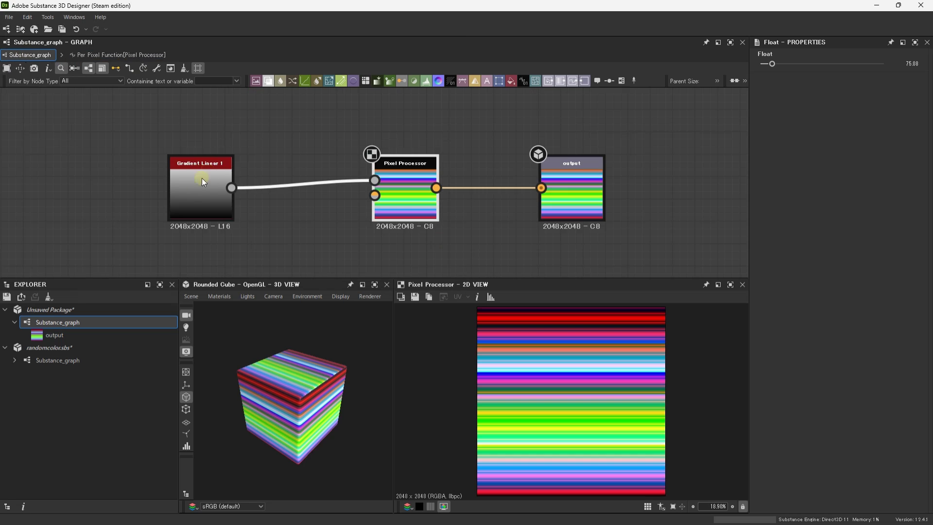
- Add a Voronoi noise node and arrange it beside the Gradient Linear 1 node
key(space)
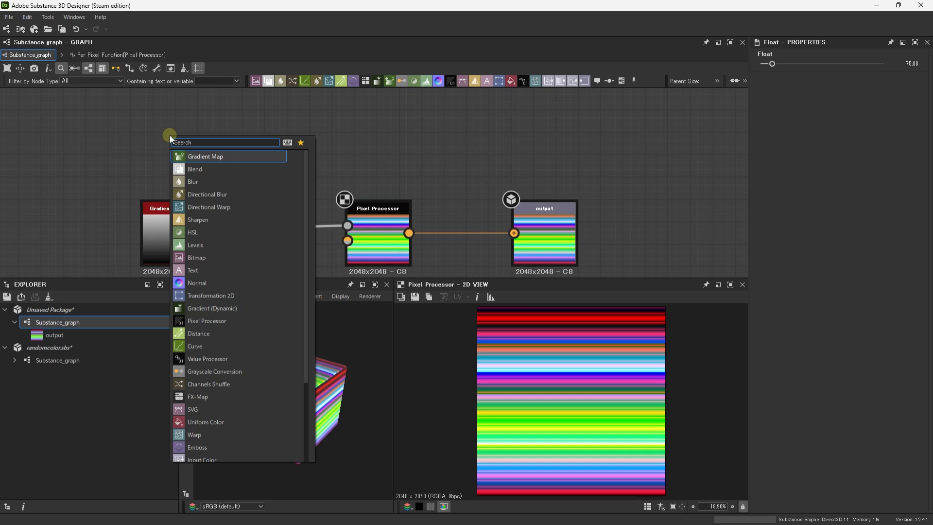
text(voronoi)
key(Return)
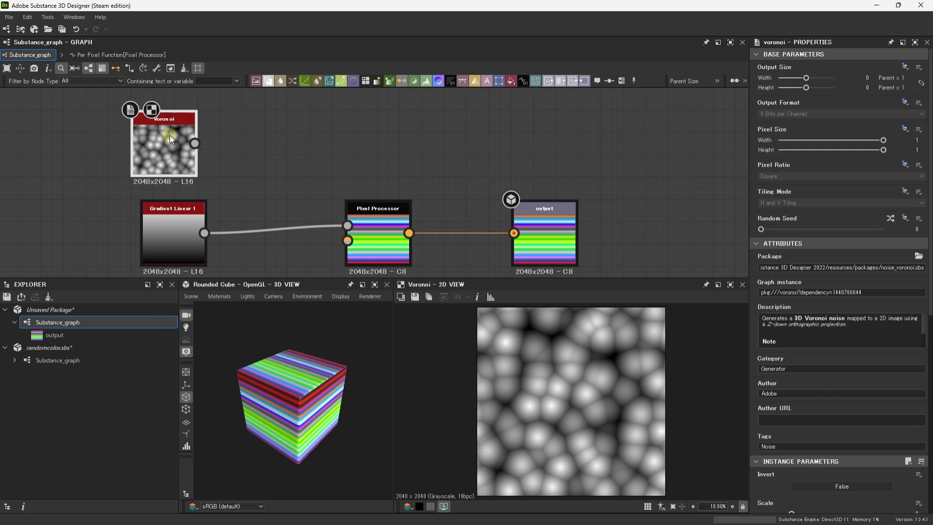
drag(170, 138, 192, 139)
drag(168, 227, 136, 249)
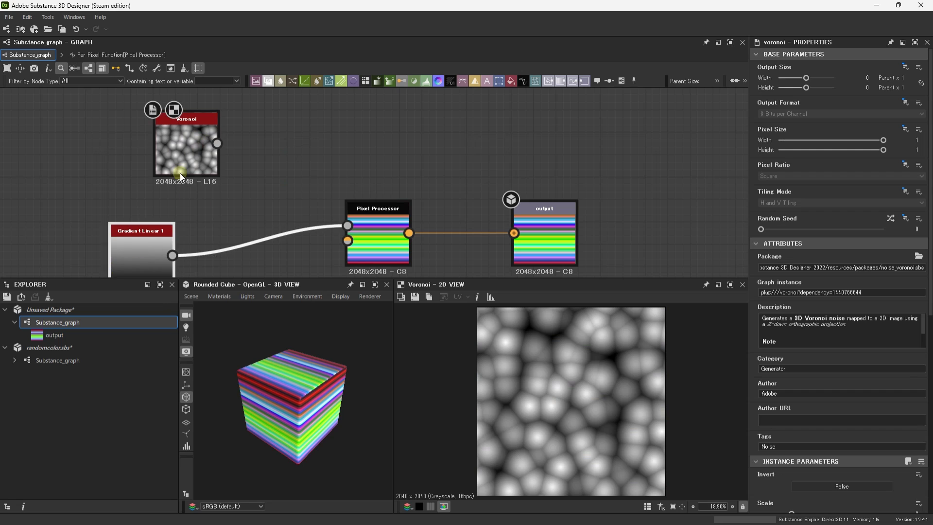
drag(179, 176, 203, 199)
middle_drag(505, 219, 505, 200)
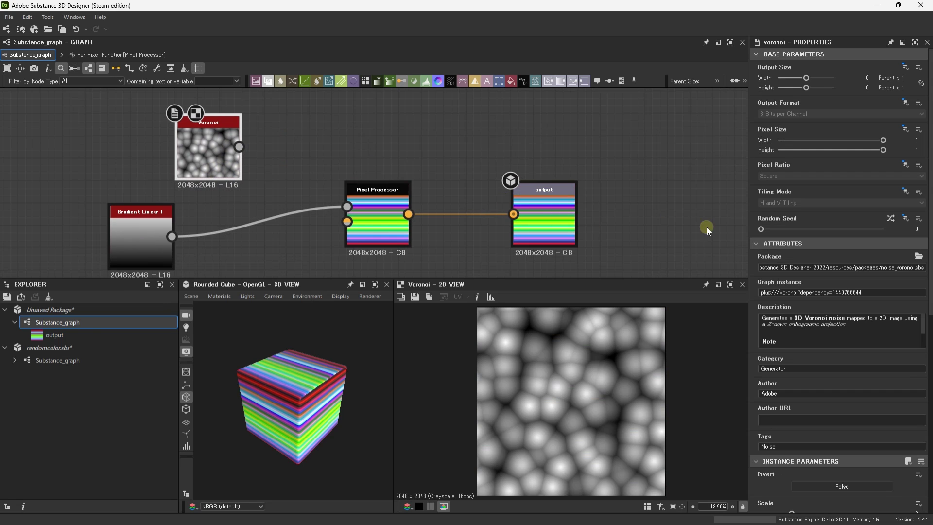
- Set the Voronoi style to Random Color, keeping Euclidean distance mode
scroll(783, 413, down, 2)
scroll(792, 437, down, 4)
scroll(805, 447, down, 2)
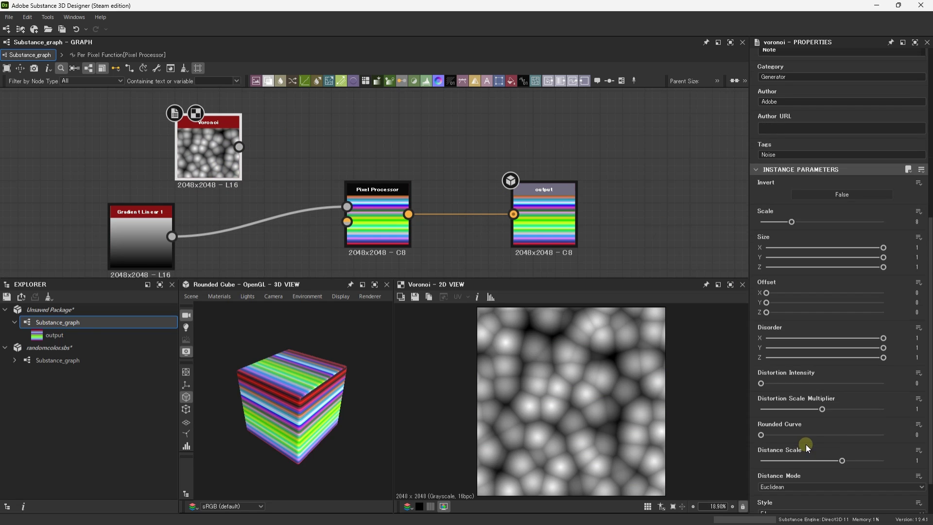
scroll(804, 441, down, 3)
click(801, 439)
click(780, 434)
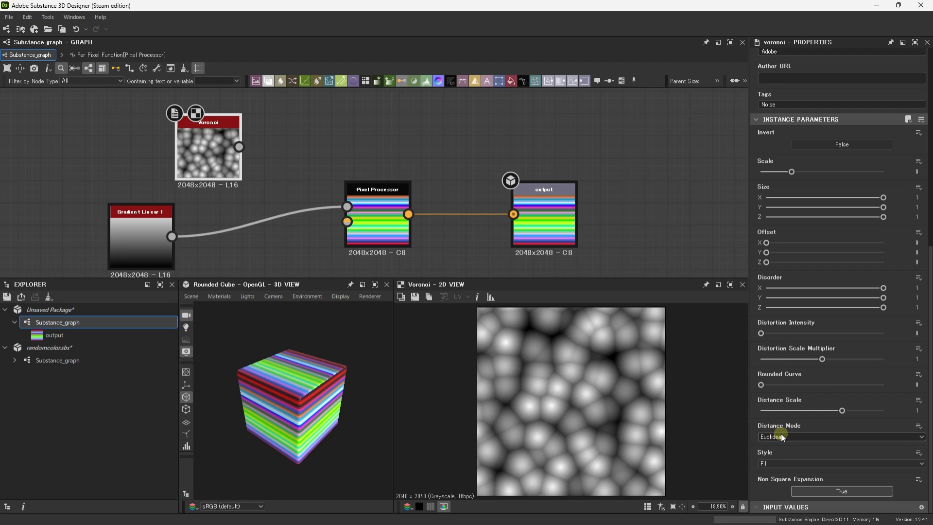
click(778, 459)
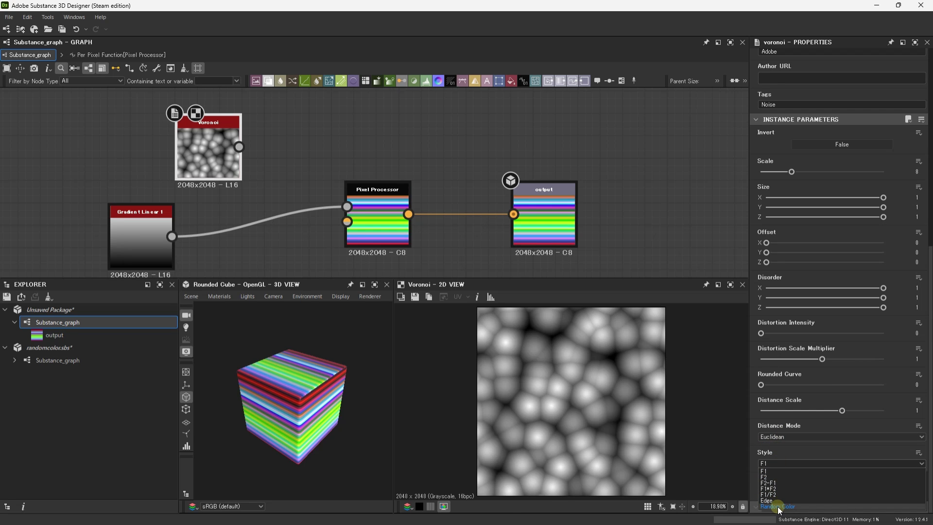
click(778, 506)
- Wire the Voronoi into the Pixel Processor's first input and preview the result
drag(227, 168, 273, 168)
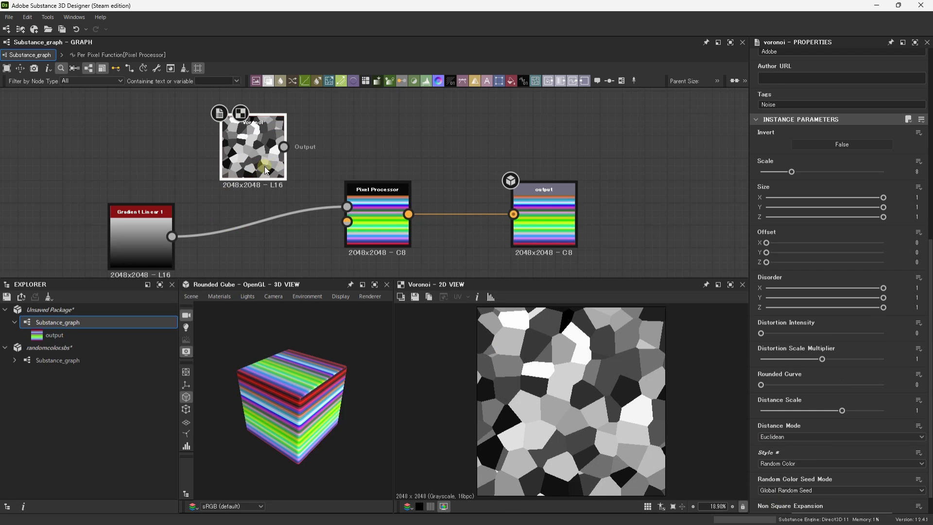
middle_drag(360, 146, 364, 132)
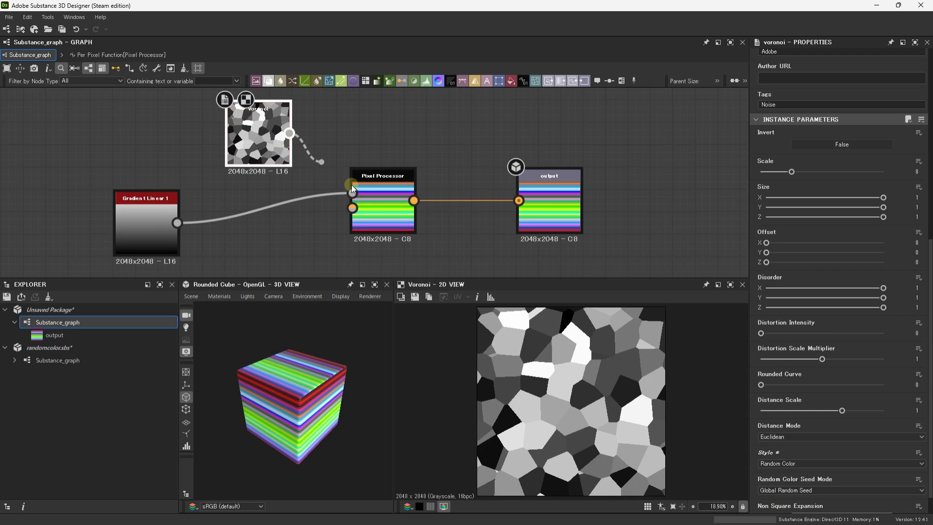
drag(351, 184, 354, 188)
double_click(394, 206)
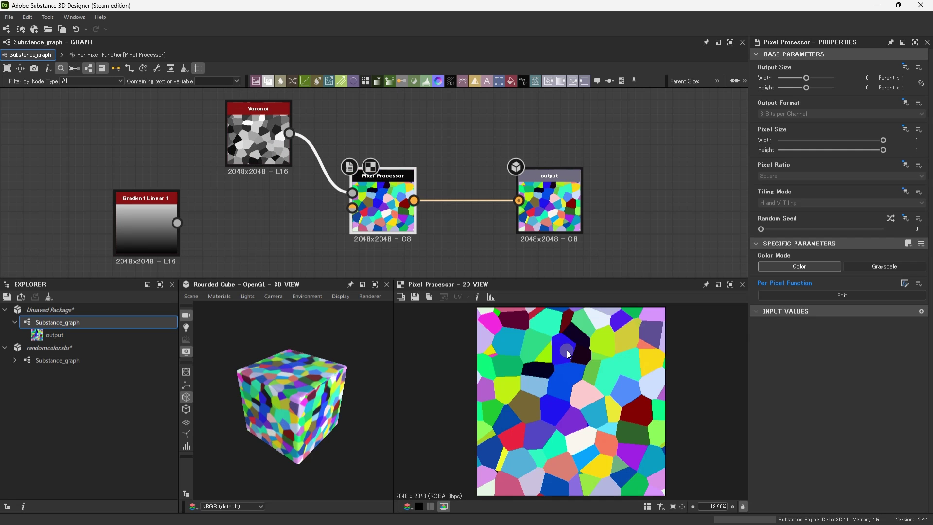
drag(255, 148, 252, 194)
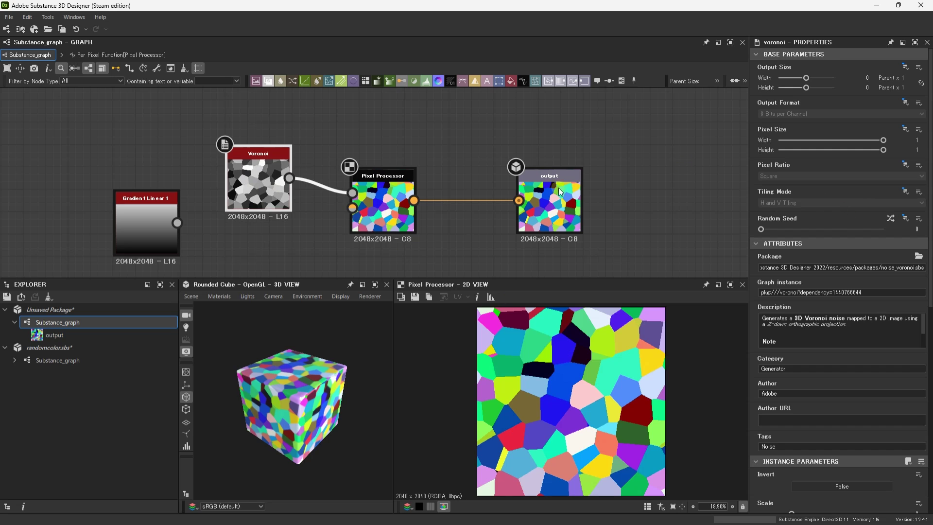
click(387, 217)
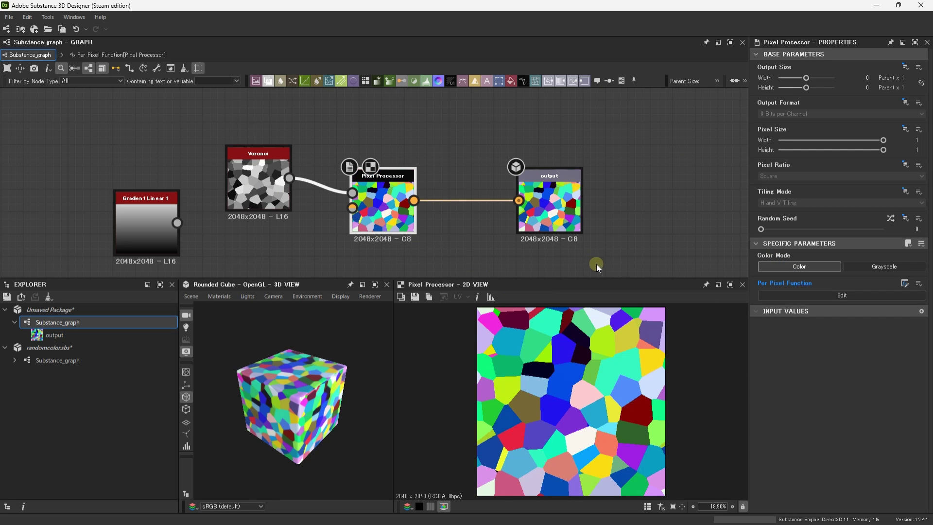
click(835, 296)
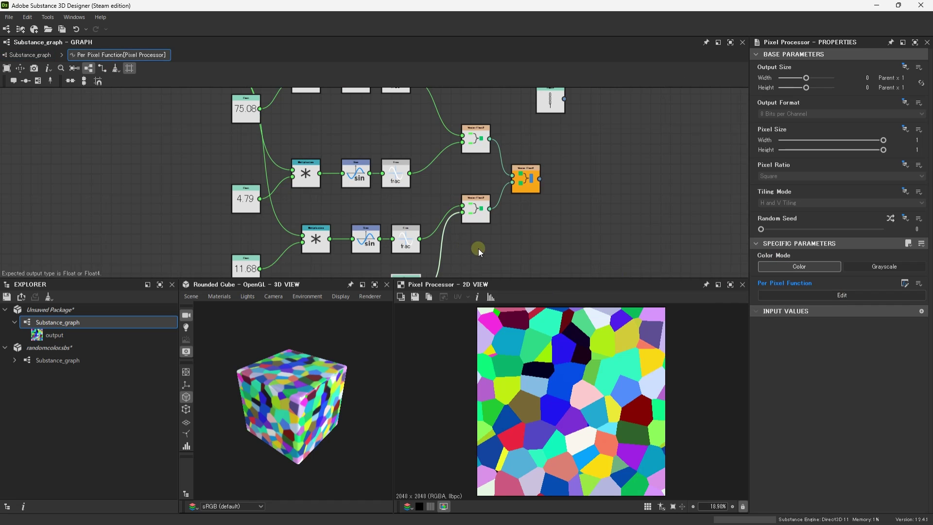
middle_drag(478, 249, 476, 277)
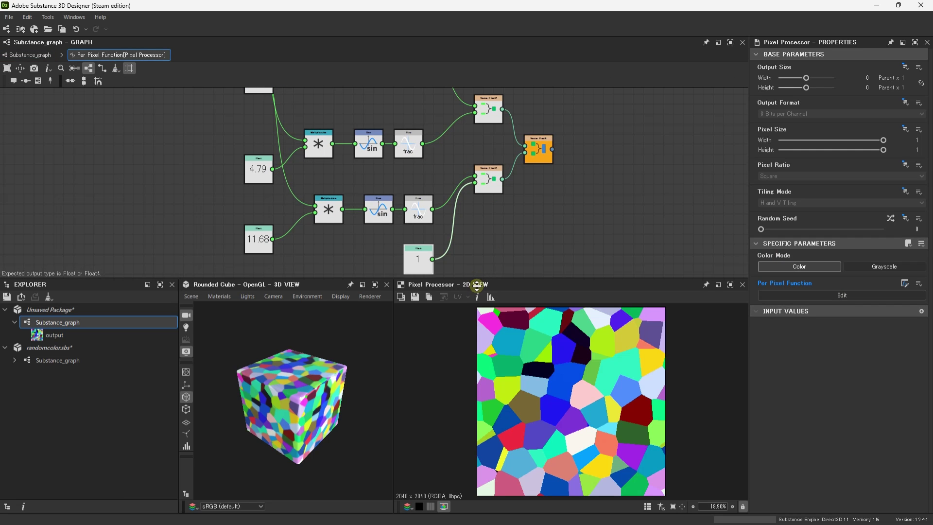
drag(477, 286, 486, 338)
middle_drag(482, 259, 496, 293)
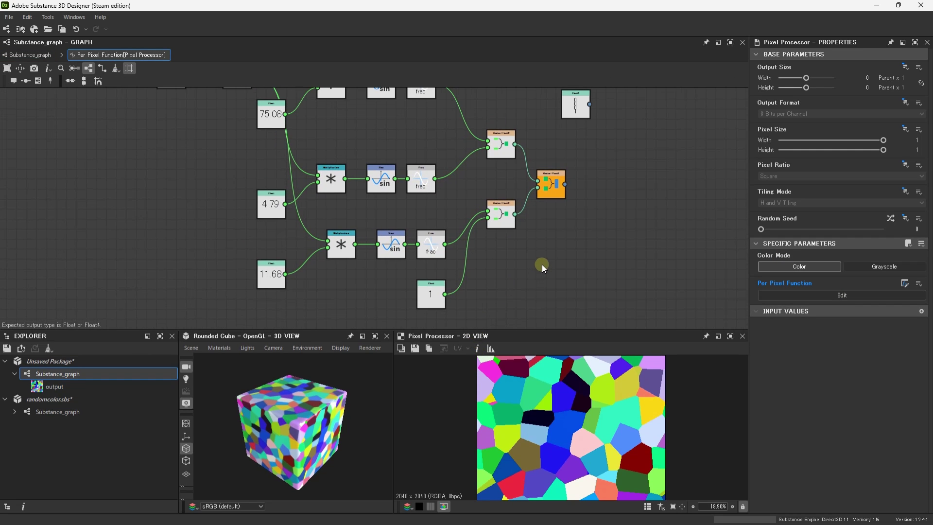
click(29, 54)
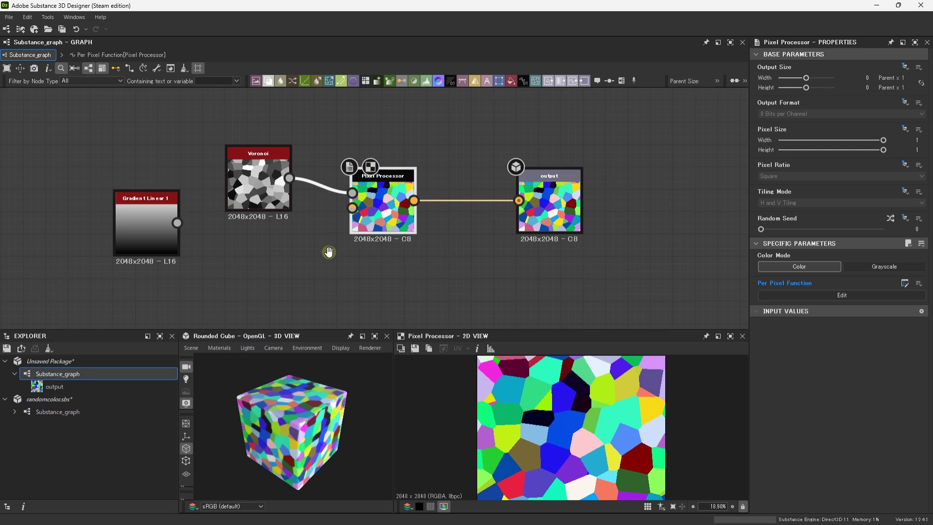
middle_drag(327, 246, 341, 229)
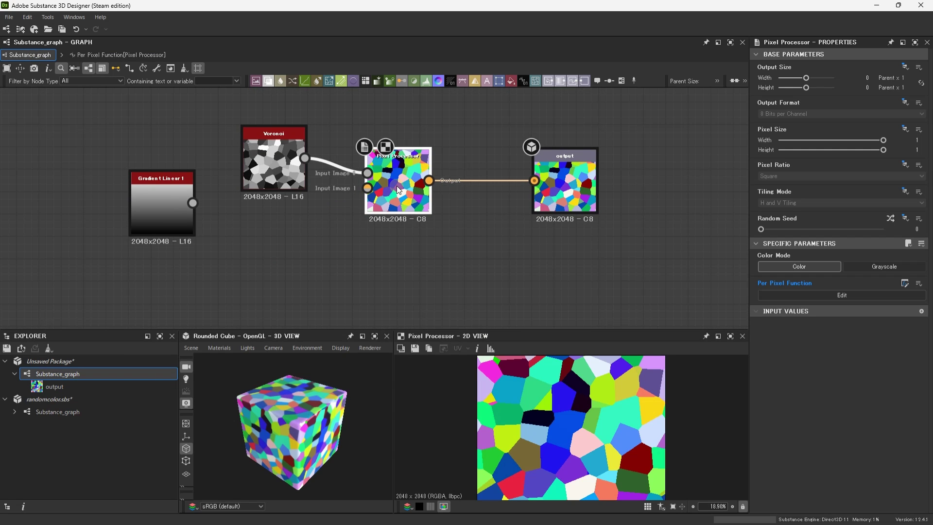
click(791, 302)
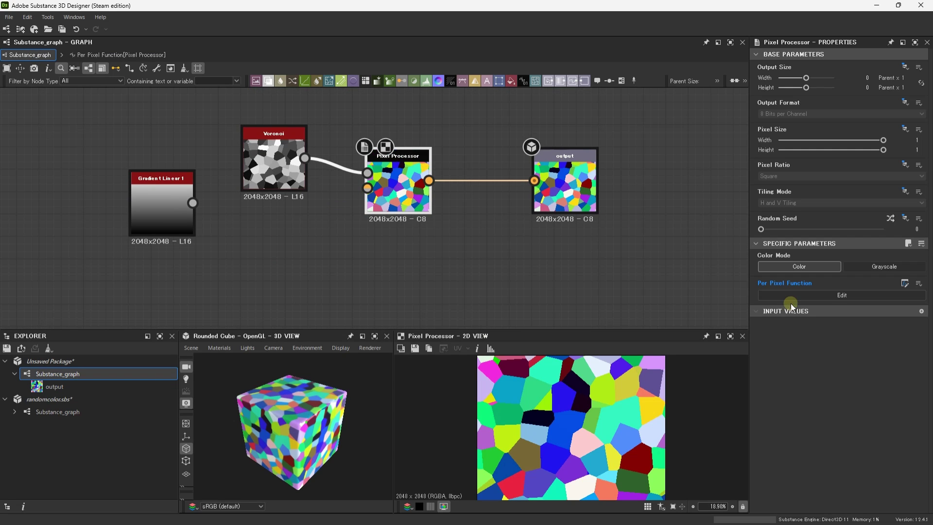
- Add a new Float3 input value to the Pixel Processor
click(921, 312)
click(897, 327)
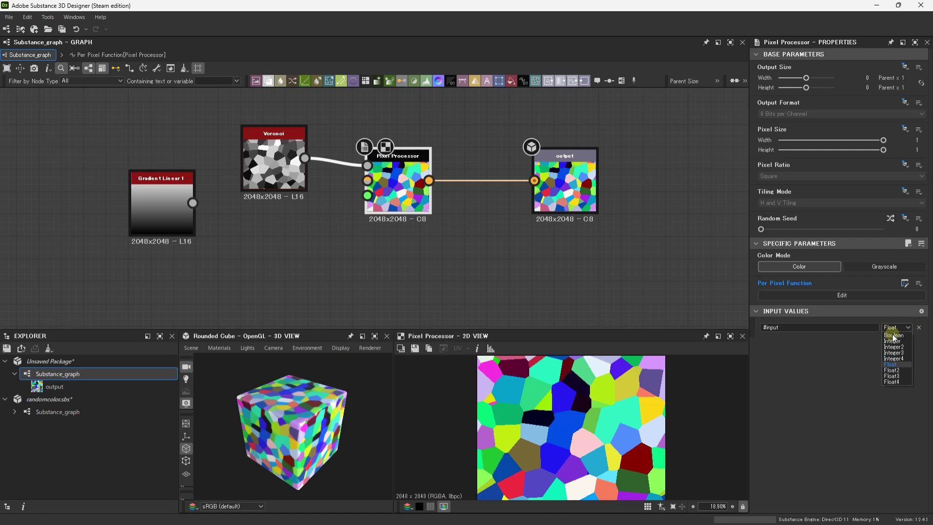
click(893, 376)
middle_drag(473, 266, 508, 286)
- Add an Input Value node to the graph and set its type to Float3
key(space)
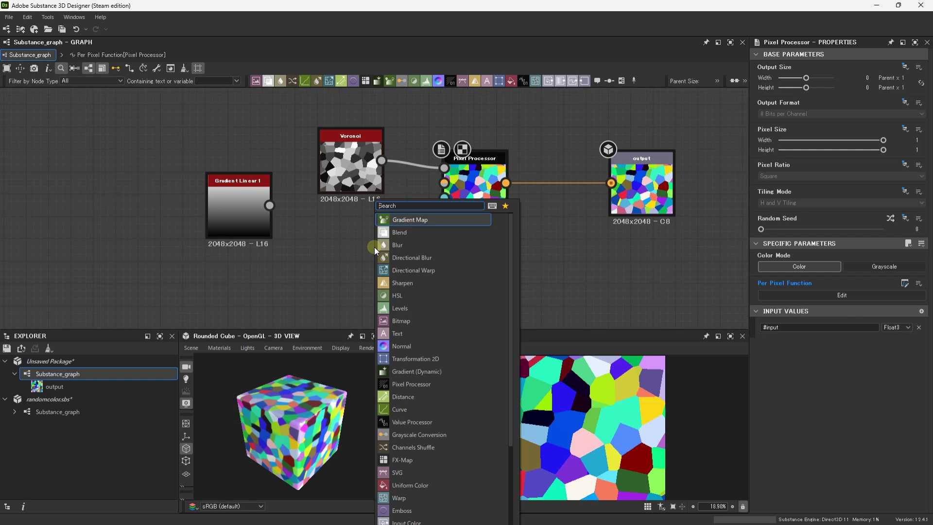
text(input)
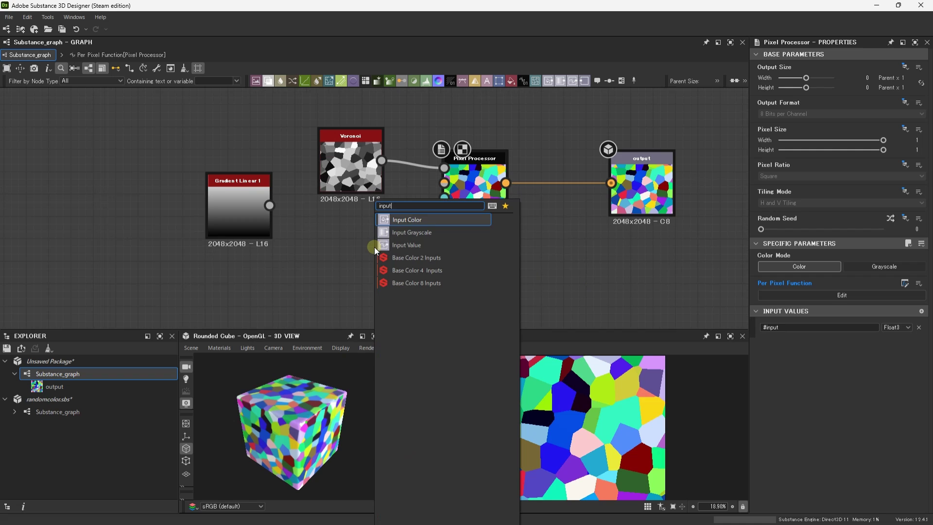
key(Down)
key(Down)
key(Return)
drag(374, 247, 370, 261)
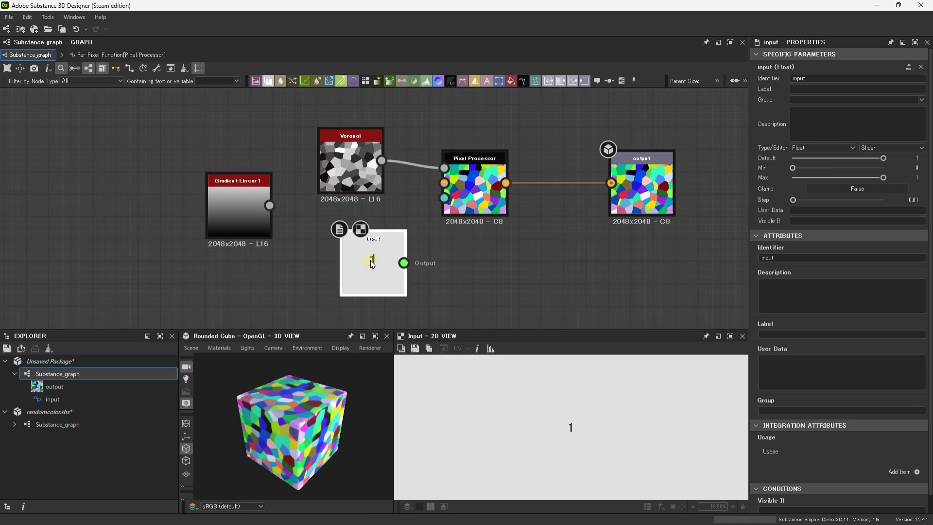
click(821, 148)
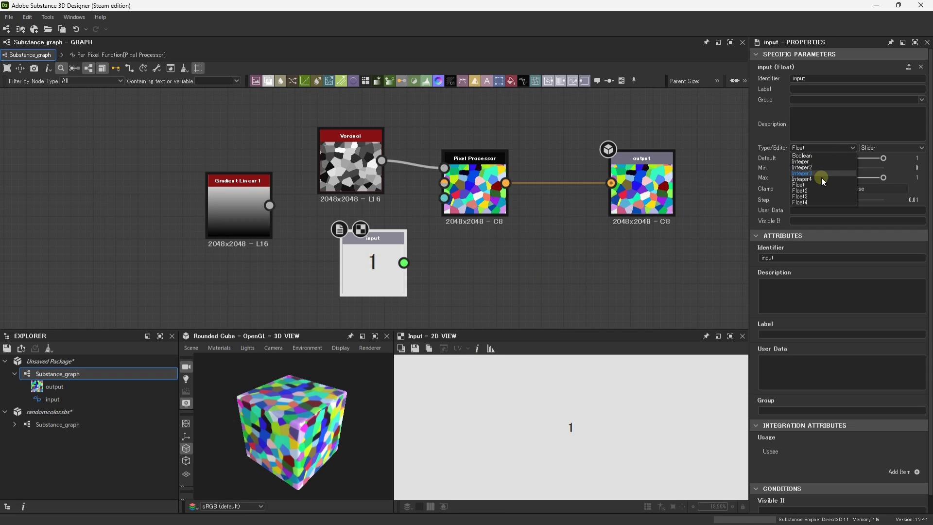
click(815, 197)
drag(392, 264, 369, 265)
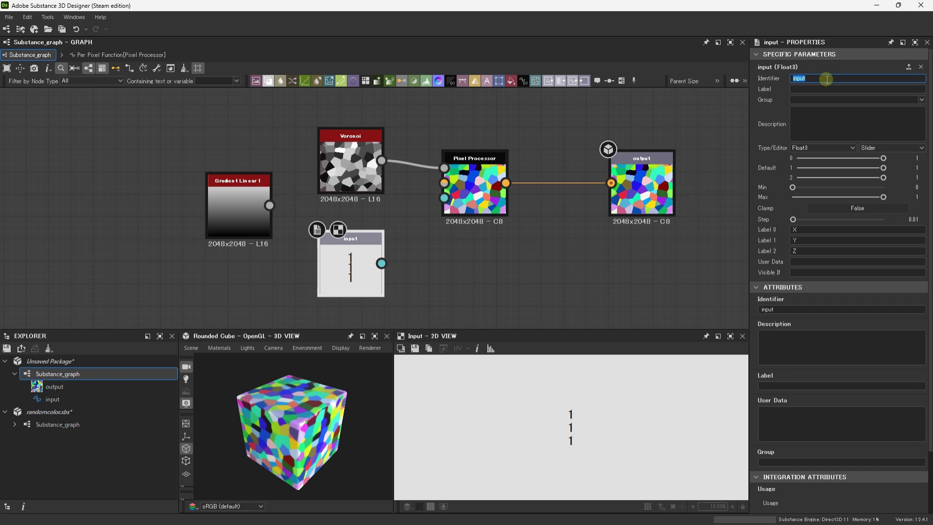
click(857, 78)
- Name the input Seed and connect it to the Pixel Processor's third input
text(Sed)
key(Return)
drag(382, 264, 444, 198)
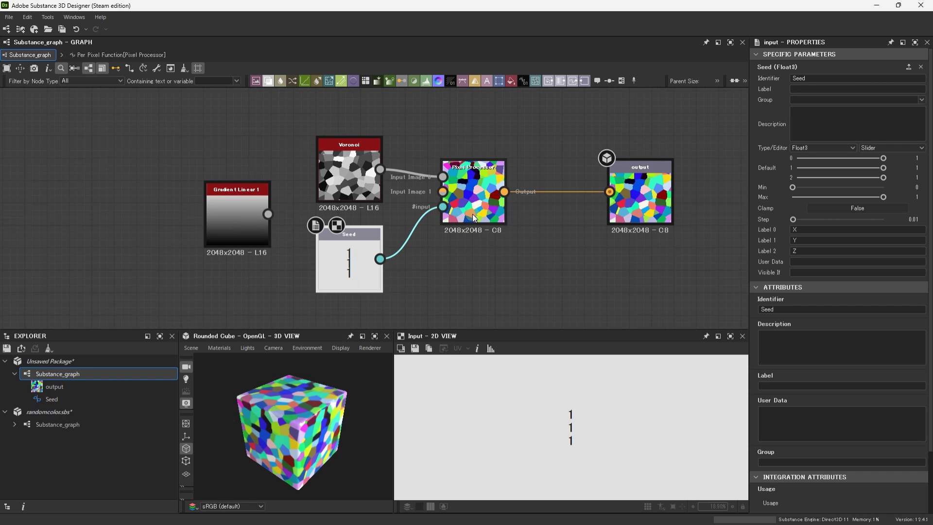
click(474, 198)
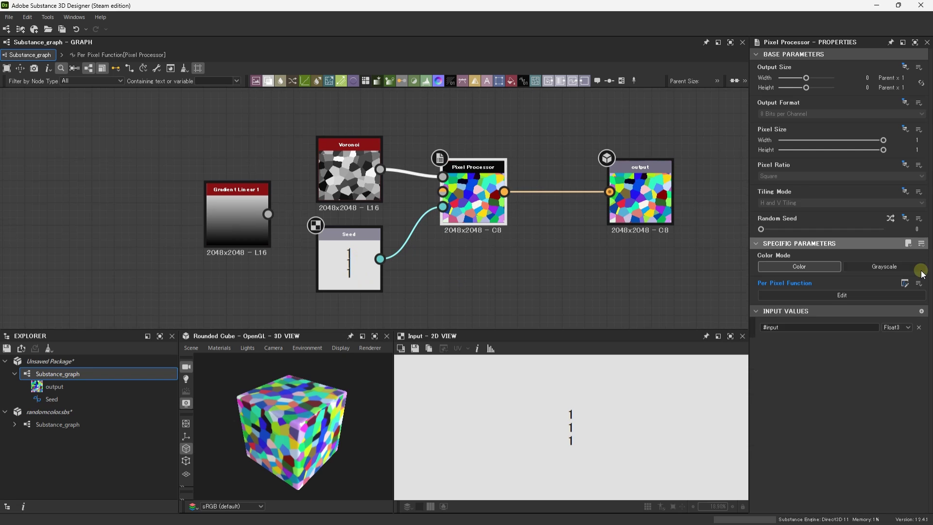
- In the Pixel Processor's function, add a Get Float3 node reading the #input variable
click(858, 294)
middle_drag(201, 220, 220, 246)
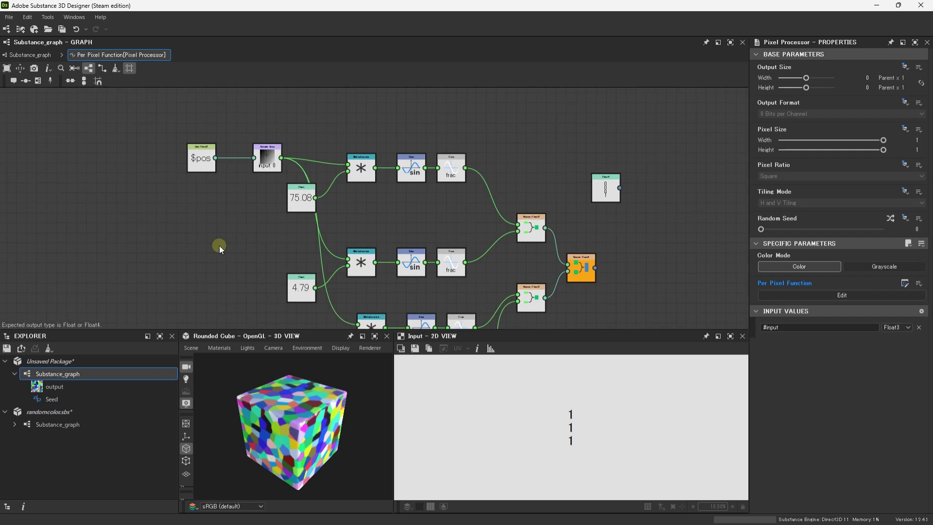
scroll(216, 236, up, 2)
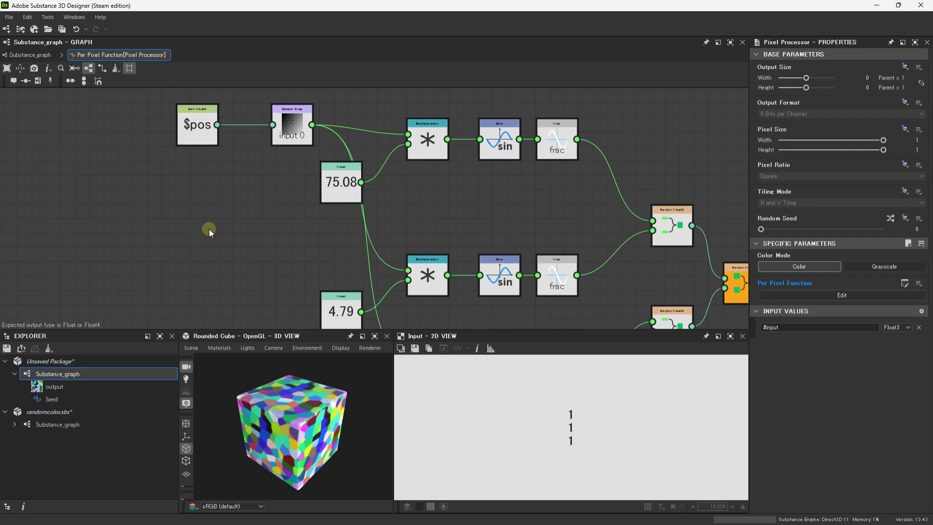
key(space)
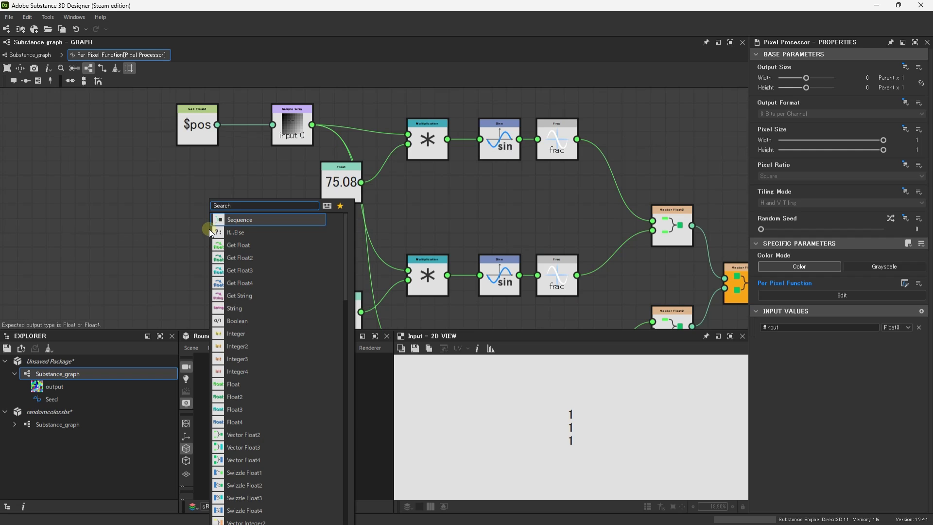
click(240, 270)
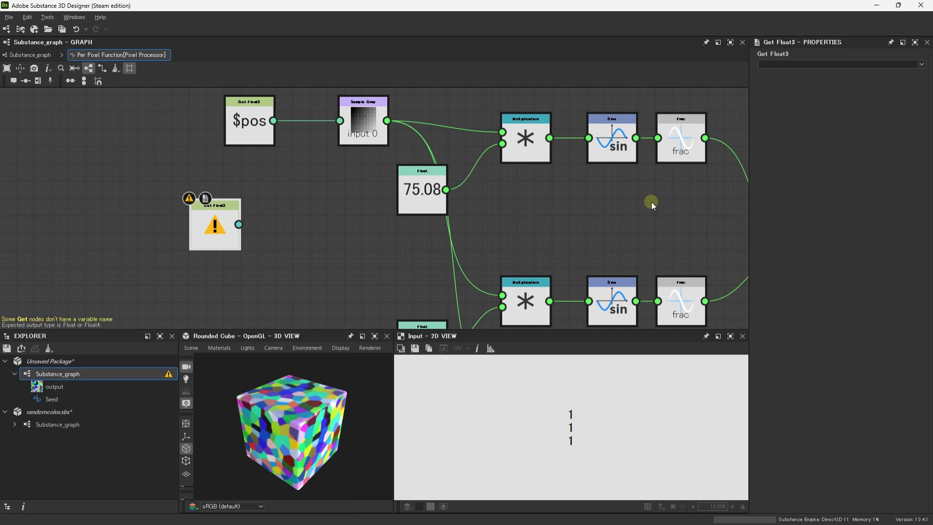
click(922, 64)
click(850, 78)
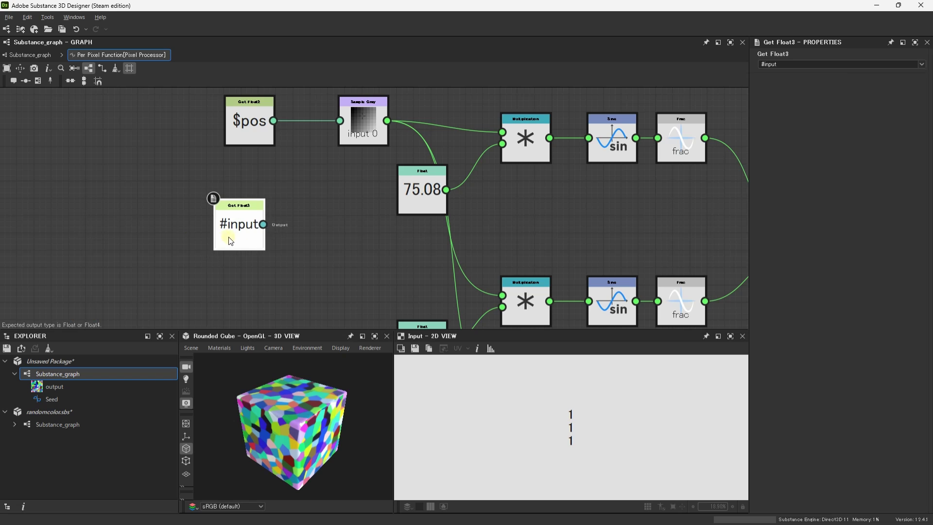
middle_drag(328, 226, 350, 224)
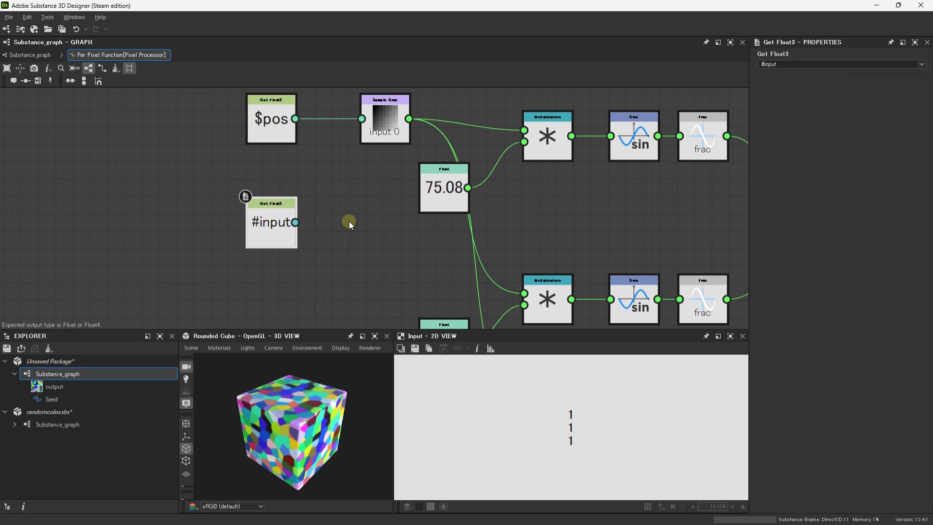
click(349, 222)
- Try adding a Swizzle Float3 node beside #input, then delete it
key(space)
key(Escape)
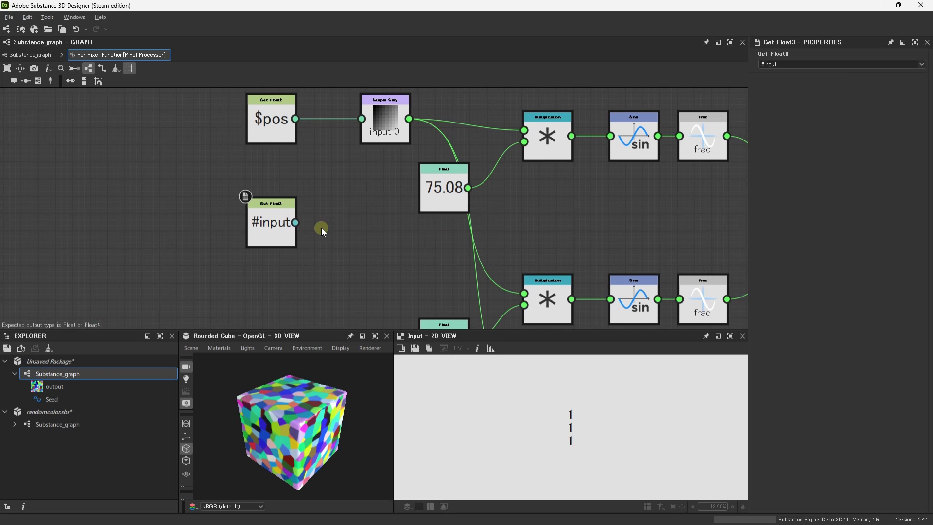
drag(272, 234, 238, 233)
key(space)
text(swi)
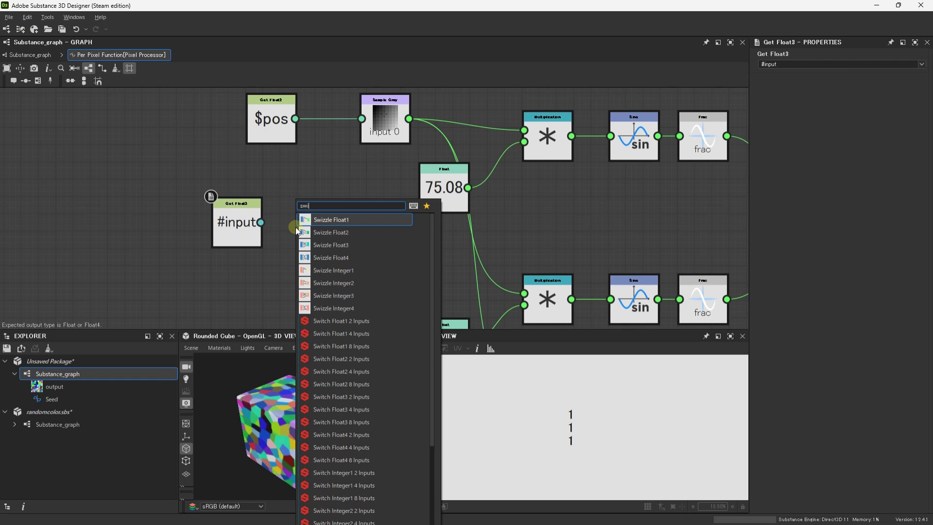
key(Down)
key(Down)
key(Return)
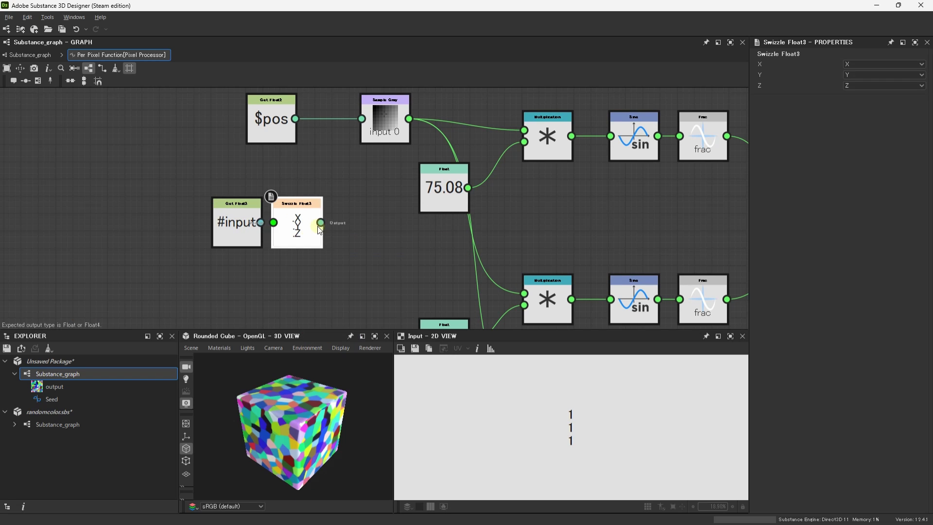
drag(320, 231, 329, 230)
key(Delete)
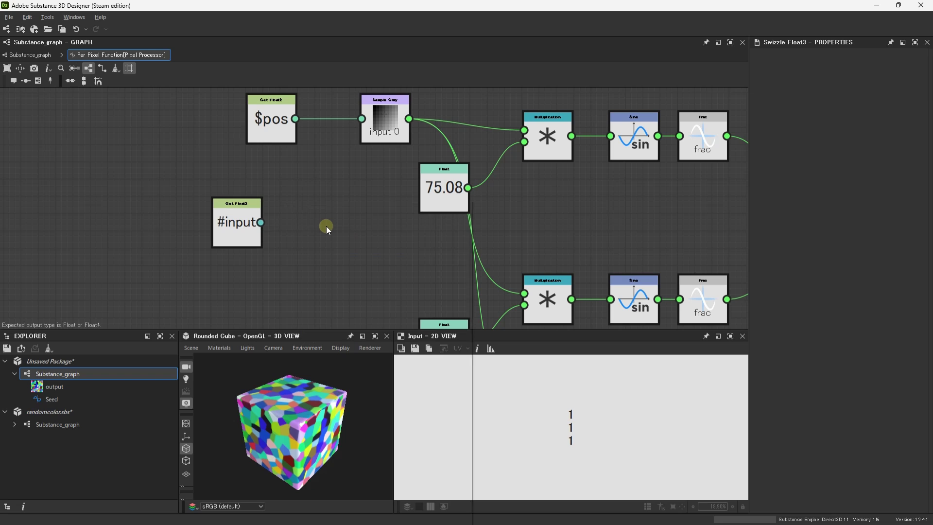
- Add a Swizzle Float1 fed by #input and wire its X into the top multiplication
key(space)
text(sw)
key(Return)
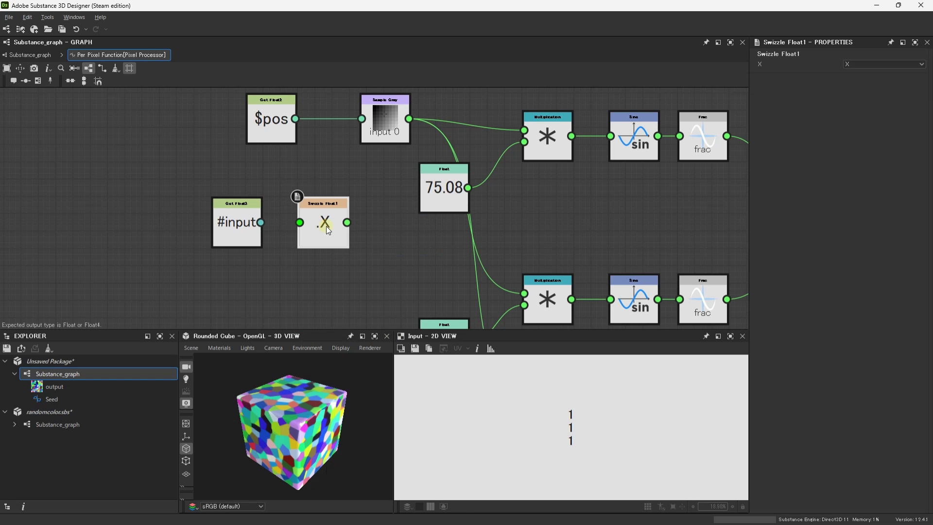
drag(263, 222, 328, 232)
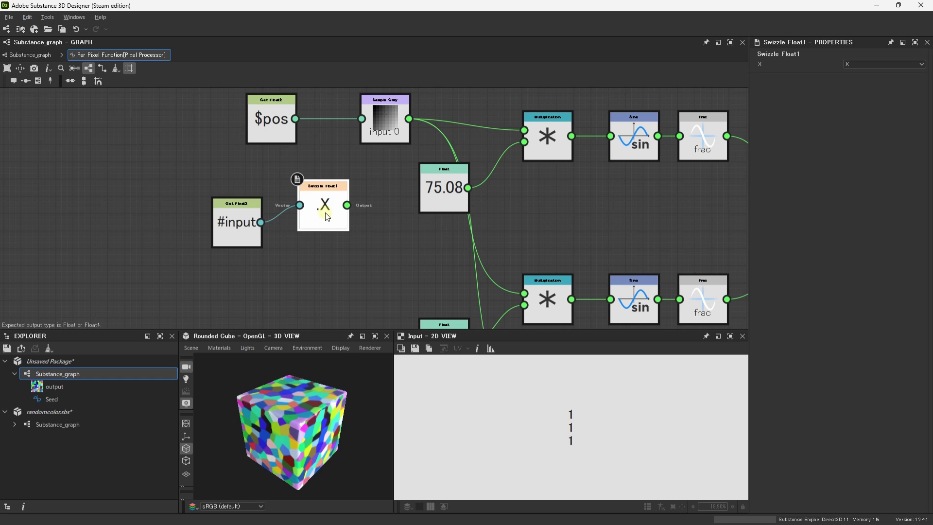
drag(348, 224, 525, 142)
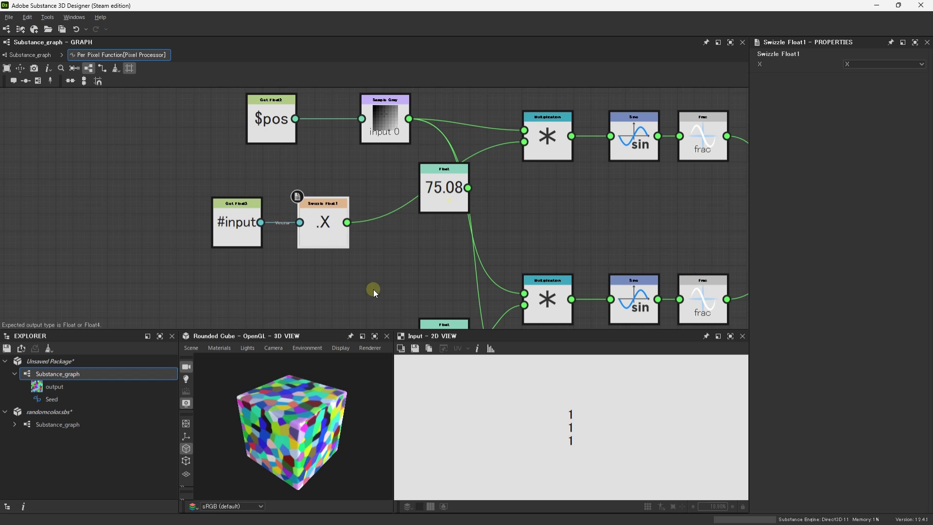
middle_drag(330, 234, 366, 191)
- Duplicate the swizzle as a Y extractor feeding the middle multiplication
key(ctrl+d)
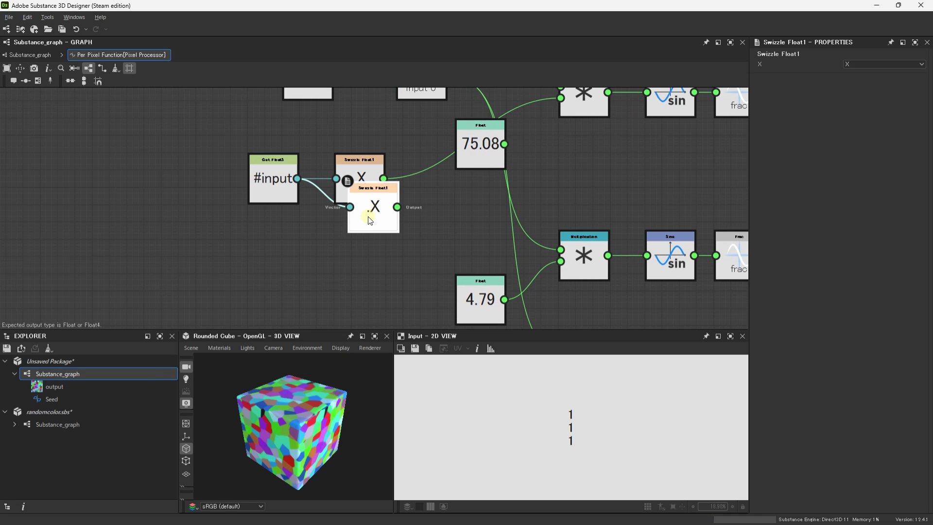
drag(371, 219, 360, 260)
click(923, 64)
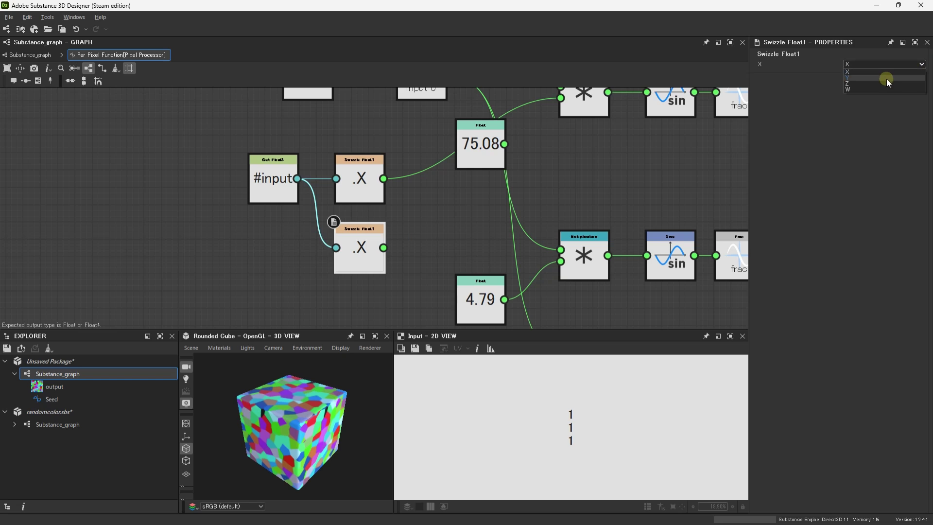
drag(386, 246, 513, 257)
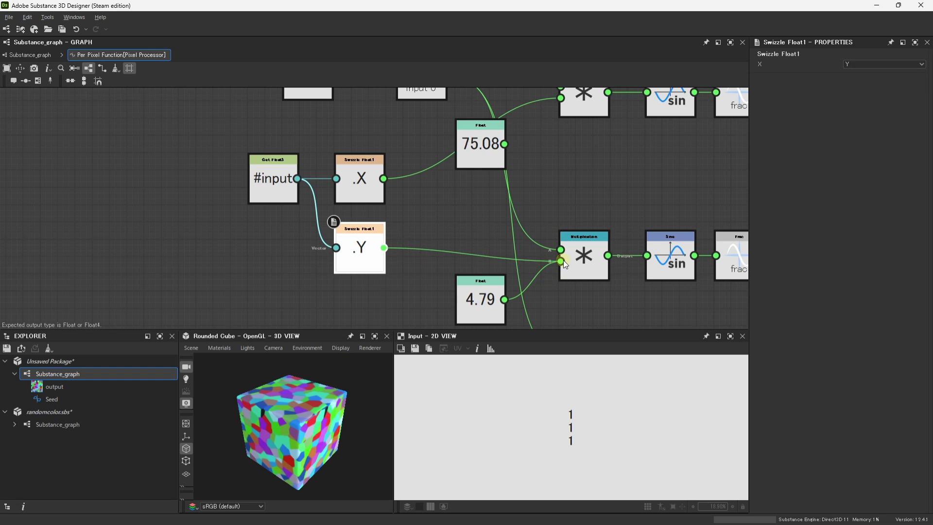
middle_drag(420, 240, 459, 166)
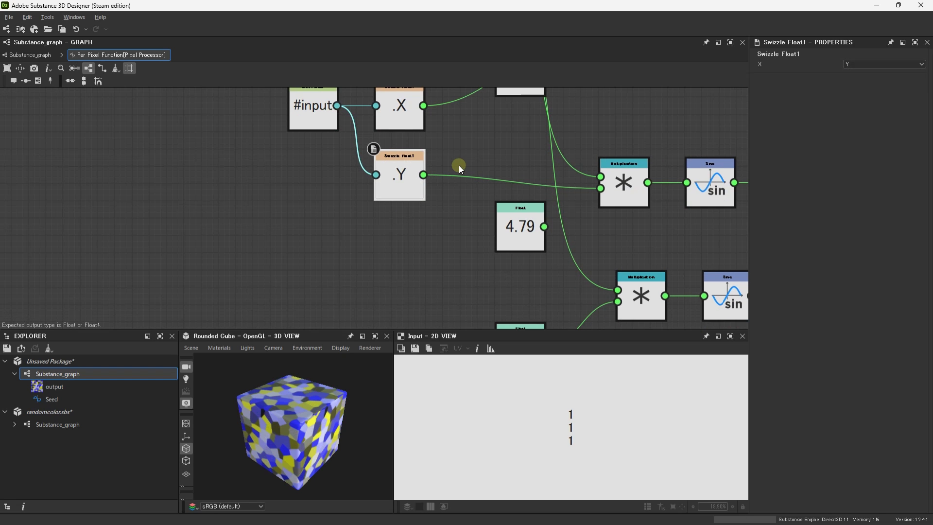
- Duplicate it again as a Z extractor replacing the lower multiplication's constant
key(ctrl+d)
drag(398, 204, 399, 243)
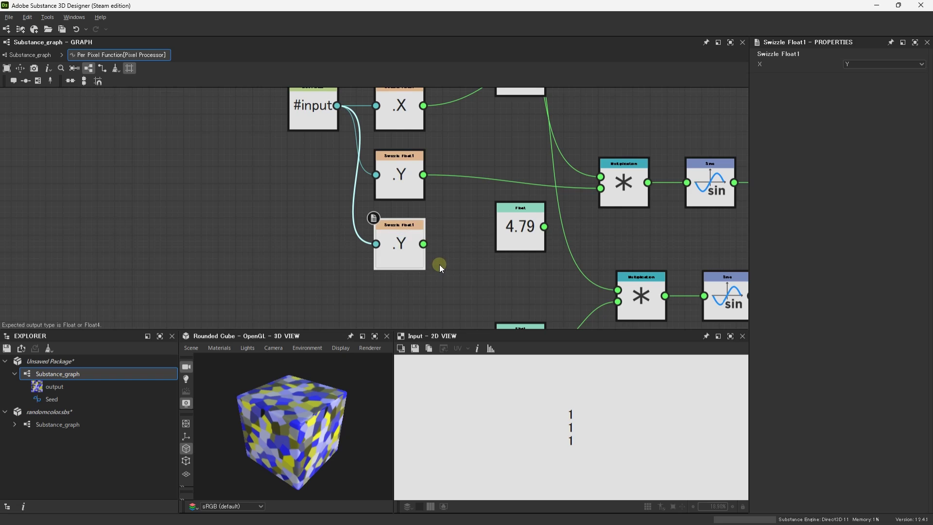
scroll(440, 264, down, 1)
drag(593, 287, 596, 296)
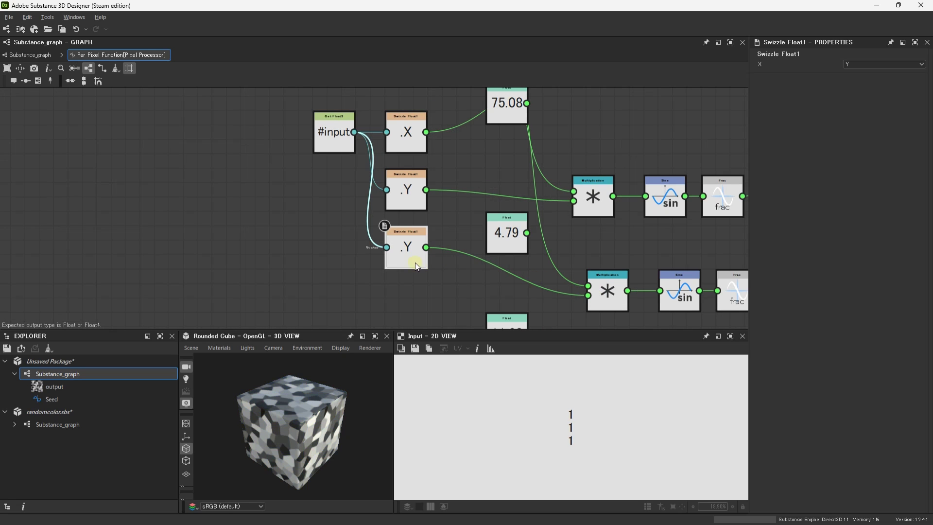
click(853, 65)
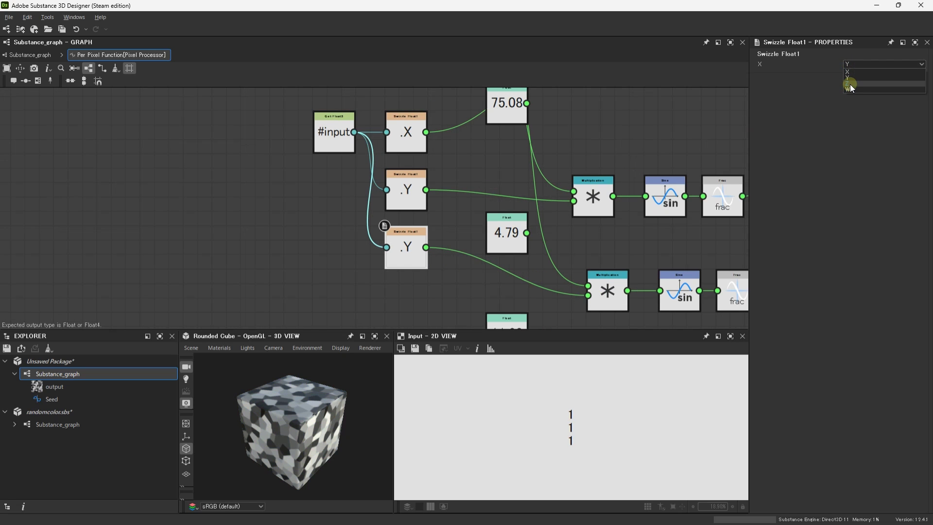
click(850, 83)
- Delete the 11.68 constant Float node and save the package
click(407, 132)
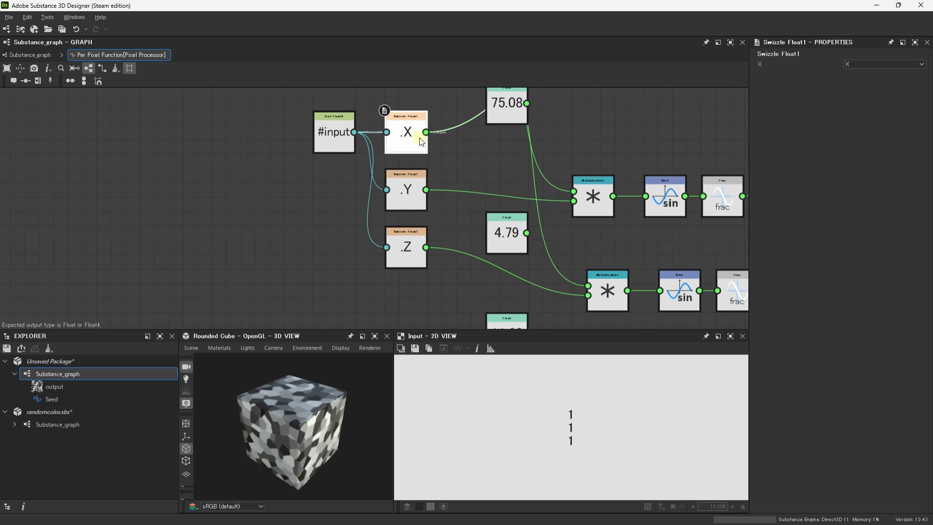
click(503, 116)
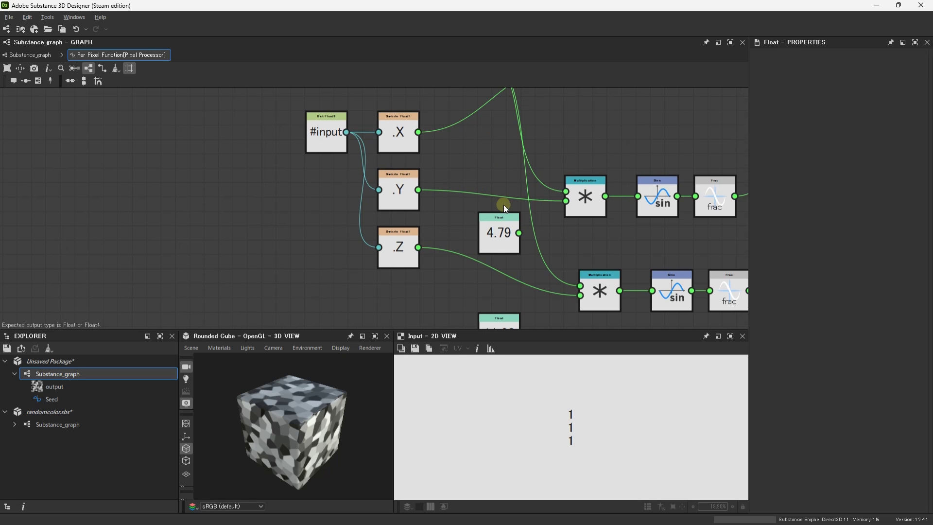
click(509, 269)
key(Delete)
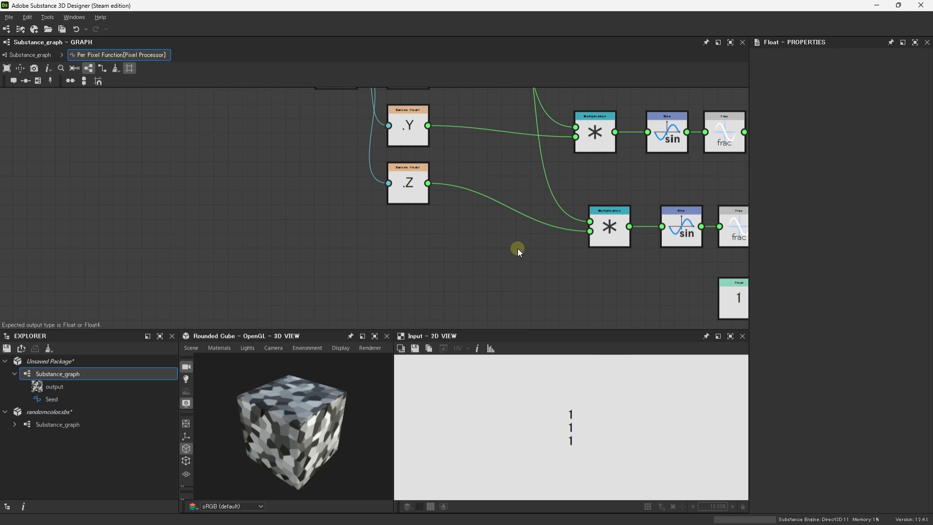
scroll(517, 250, down, 2)
mouse_move(316, 260)
middle_down()
mouse_move(383, 309)
mouse_move(411, 293)
middle_up()
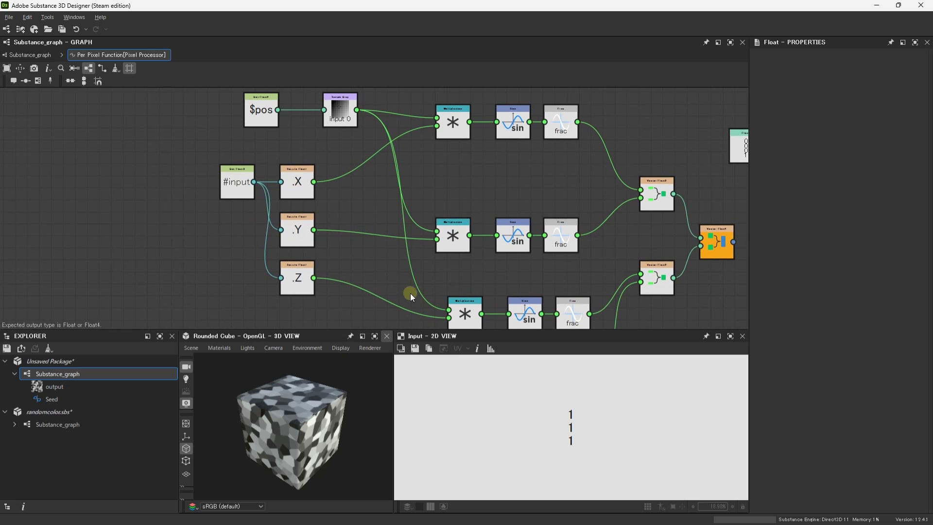
key(ctrl+s)
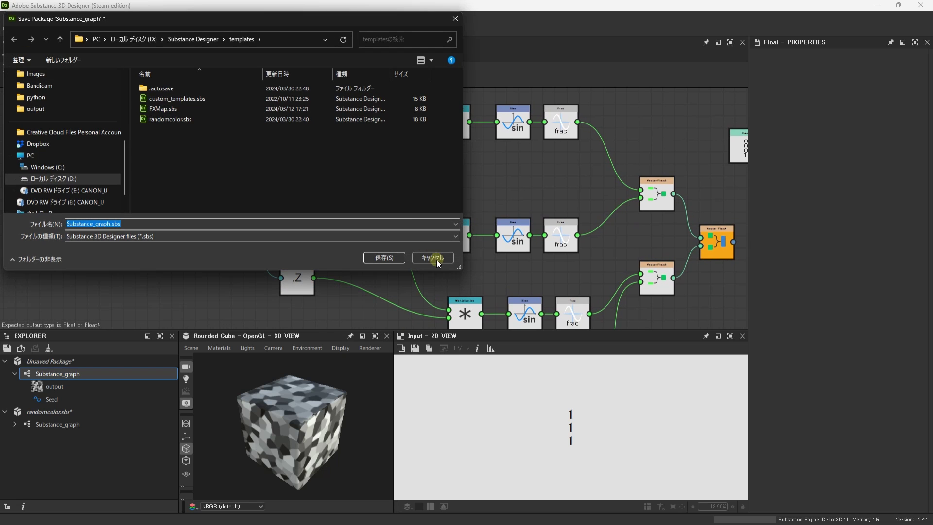
- Cancel the save, return to Substance_graph and select the Seed node
click(437, 263)
click(37, 53)
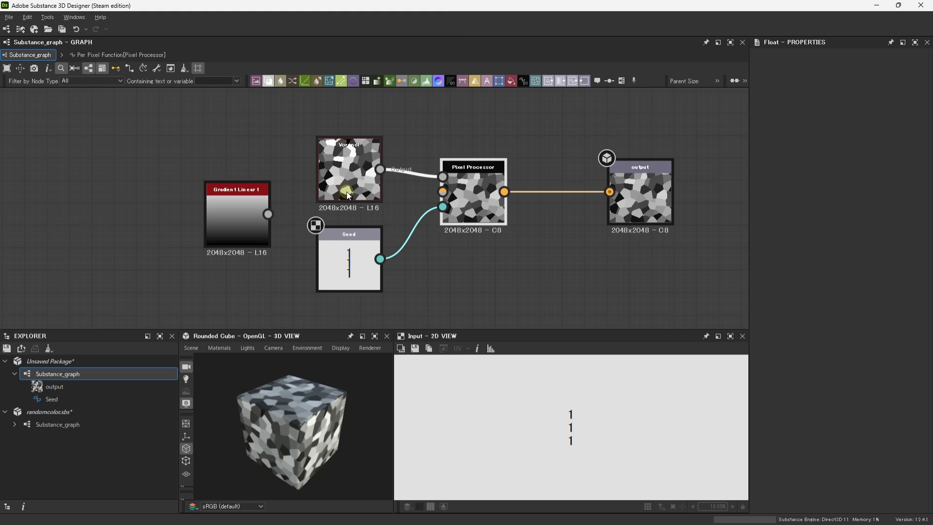
drag(349, 249, 340, 271)
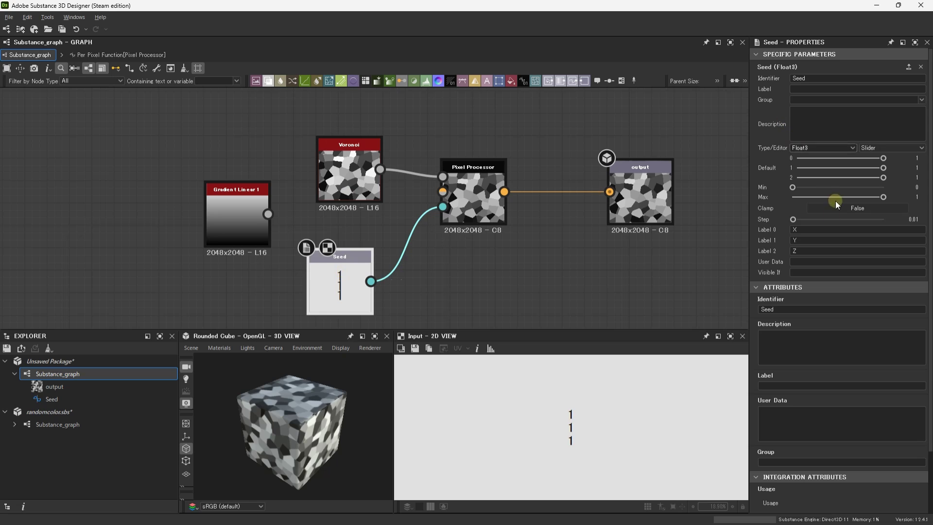
- Enter Seed defaults 10000, 1000, −10000, then drag them to 14943.8, 932.58, −3819.61
click(902, 157)
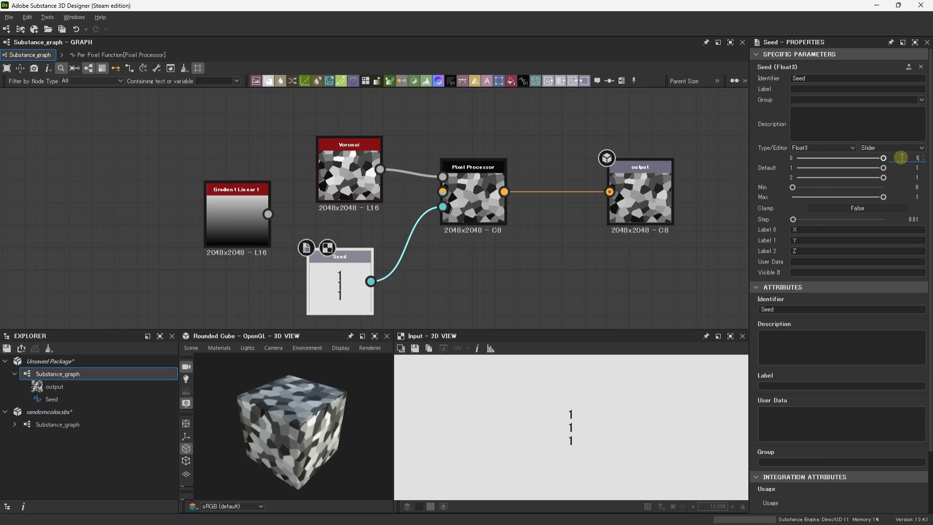
text(0000)
key(Return)
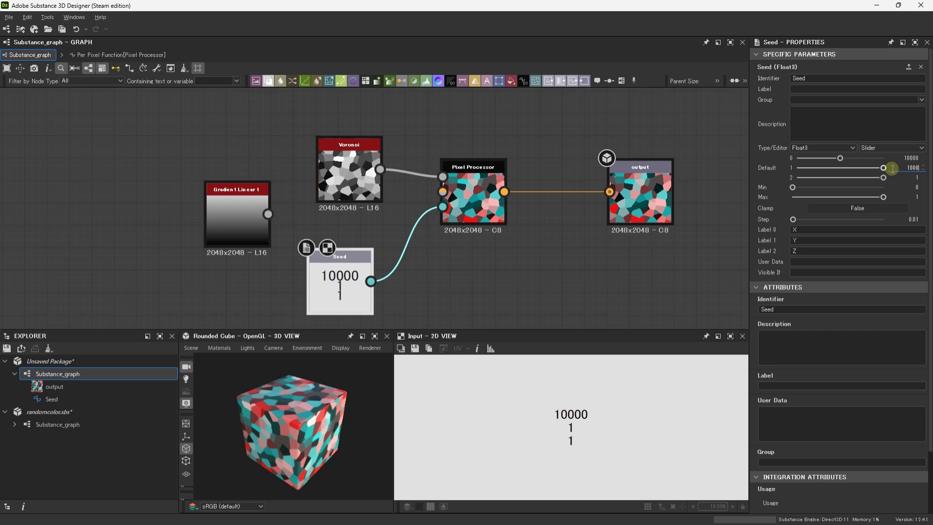
key(Return)
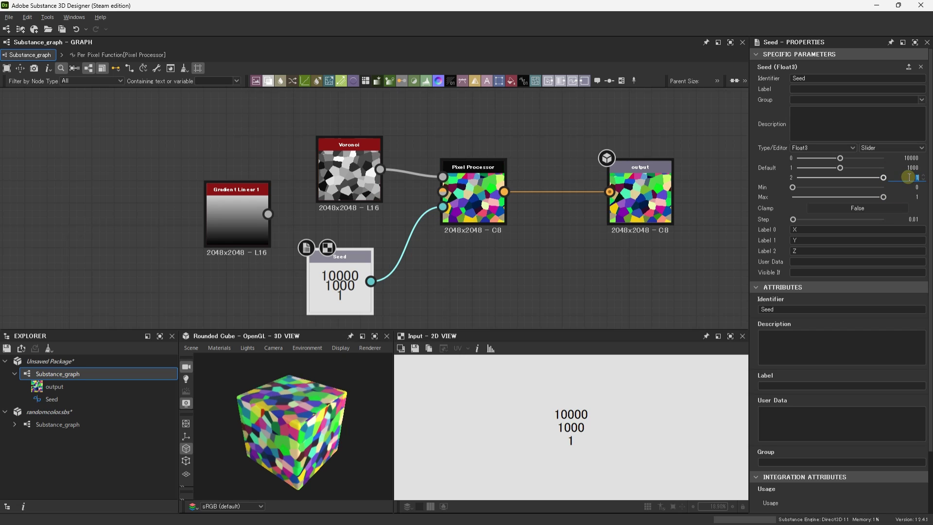
text(0000)
text(-10000)
key(Return)
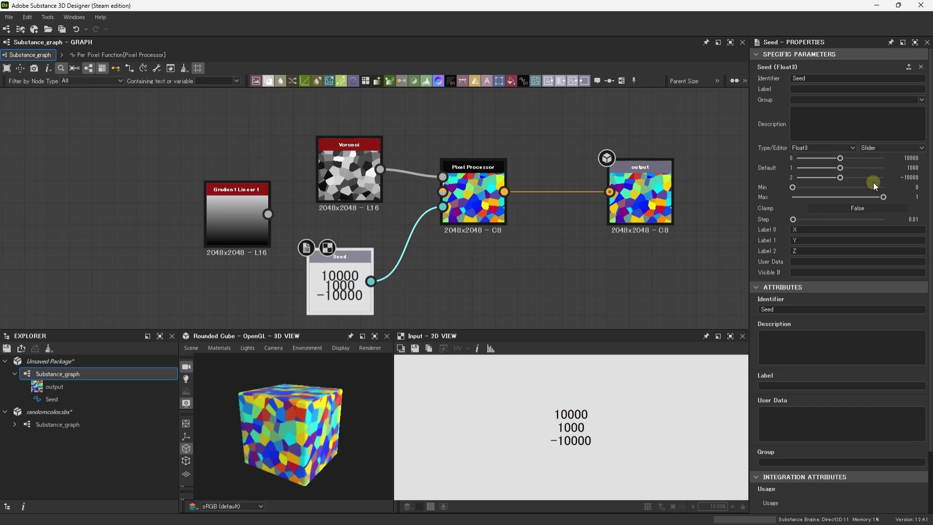
mouse_move(840, 168)
mouse_down()
mouse_move(870, 178)
mouse_move(862, 158)
mouse_up()
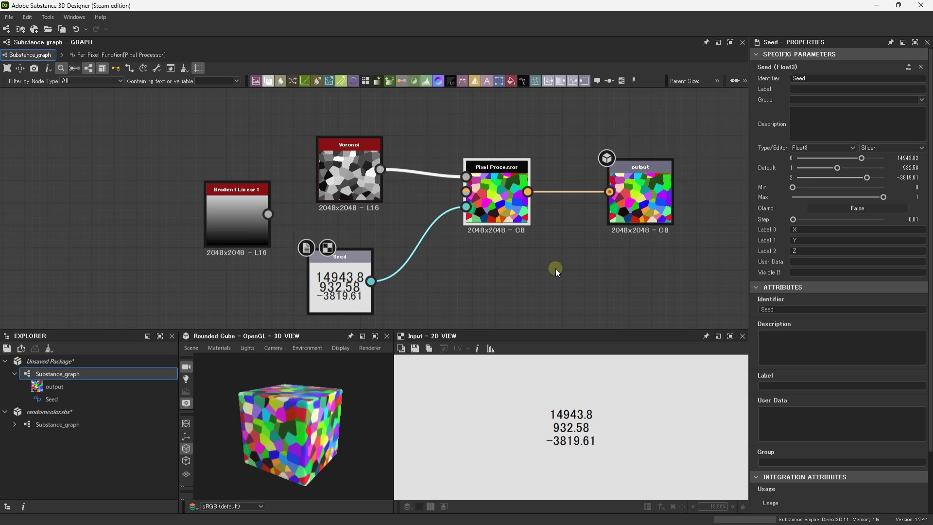
- Move the output node nearer the Pixel Processor and enlarge the graph panel
scroll(555, 269, up, 1)
drag(642, 200, 604, 199)
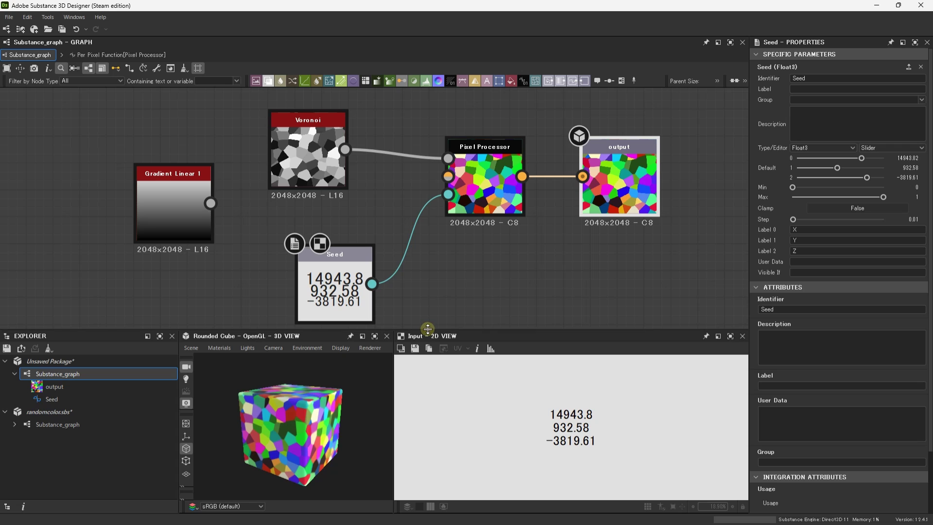
drag(427, 327, 427, 371)
- Shift the Seed and Gradient Linear nodes left, enlarge the previews and select the Voronoi
drag(348, 303, 322, 303)
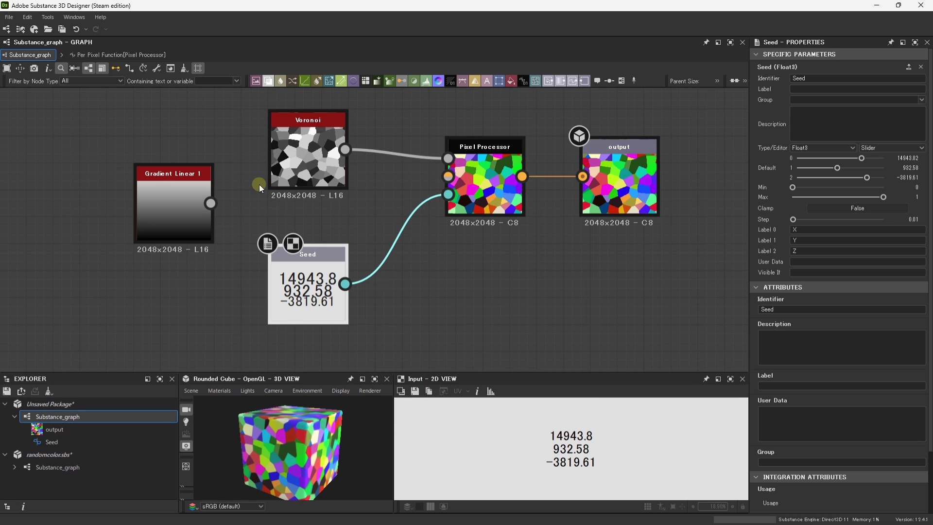
drag(185, 217, 145, 218)
click(314, 153)
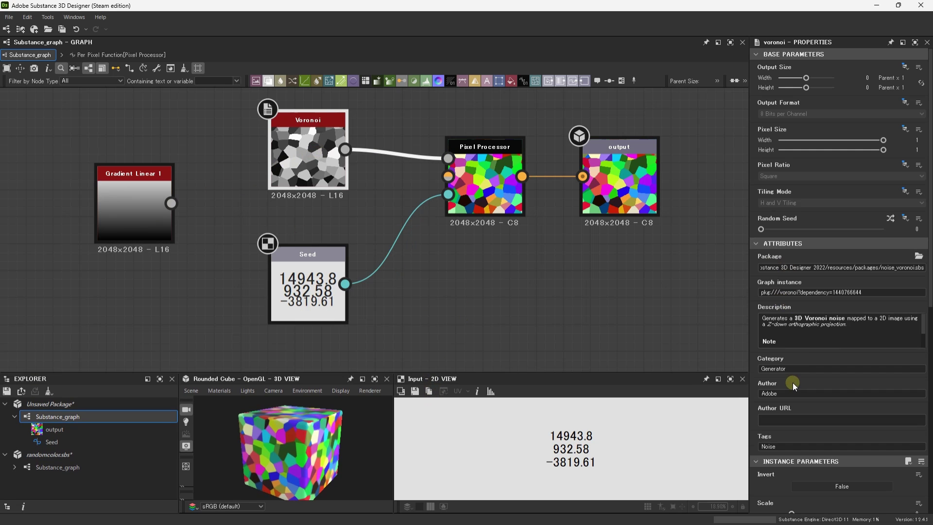
scroll(792, 384, down, 5)
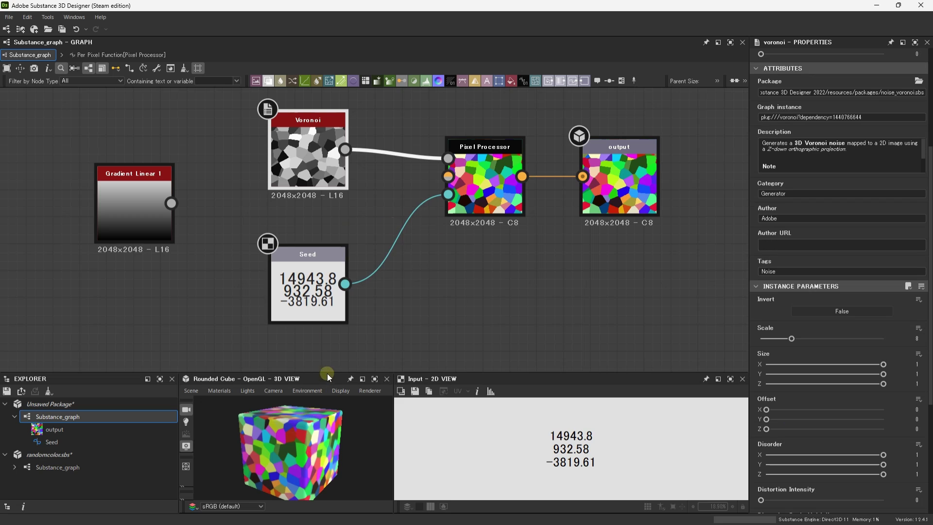
drag(317, 355, 317, 263)
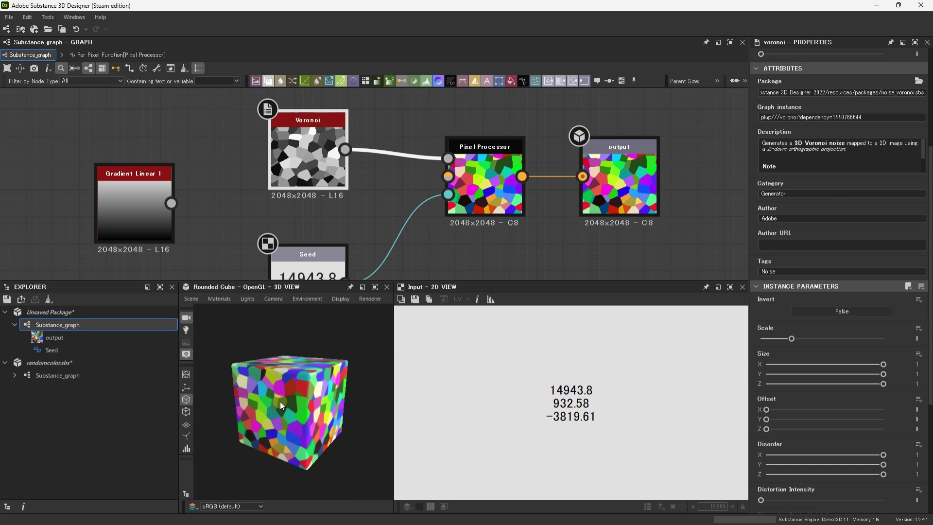
click(476, 215)
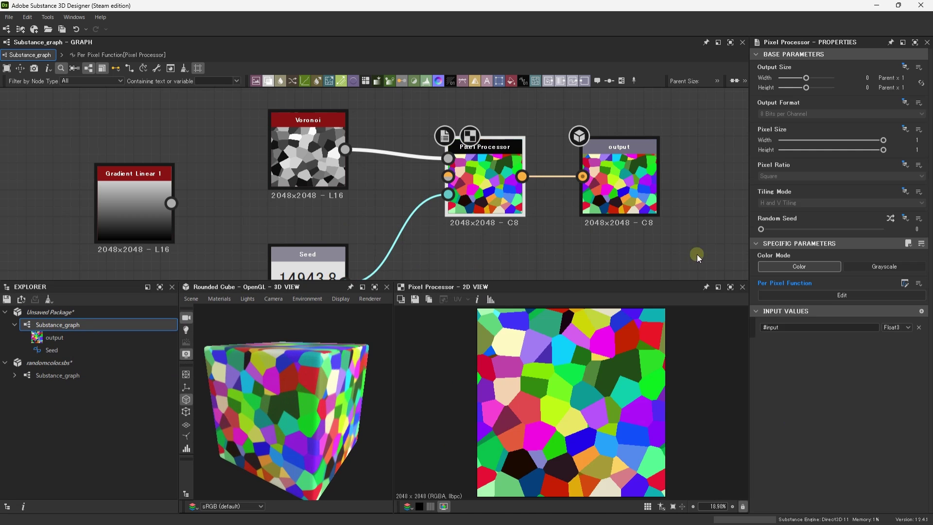
click(328, 157)
scroll(828, 386, down, 5)
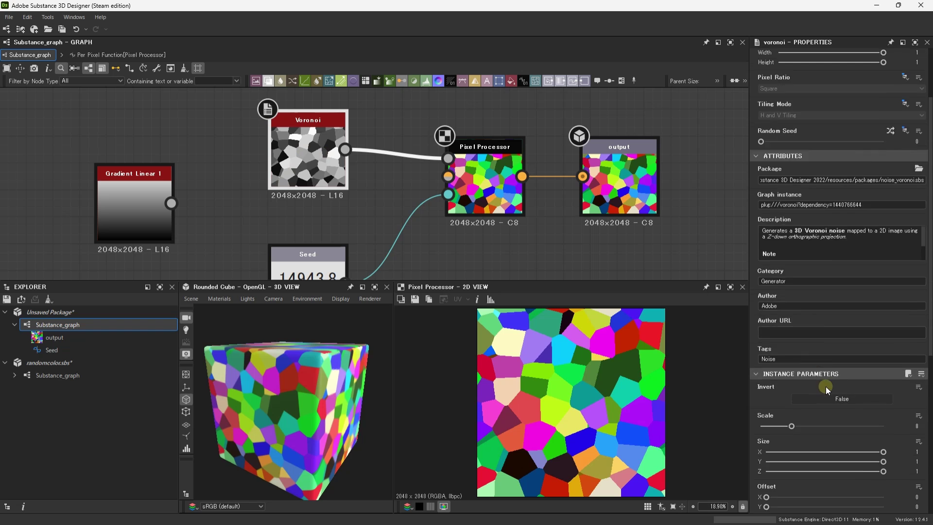
scroll(828, 389, down, 4)
scroll(830, 393, down, 4)
scroll(830, 394, down, 2)
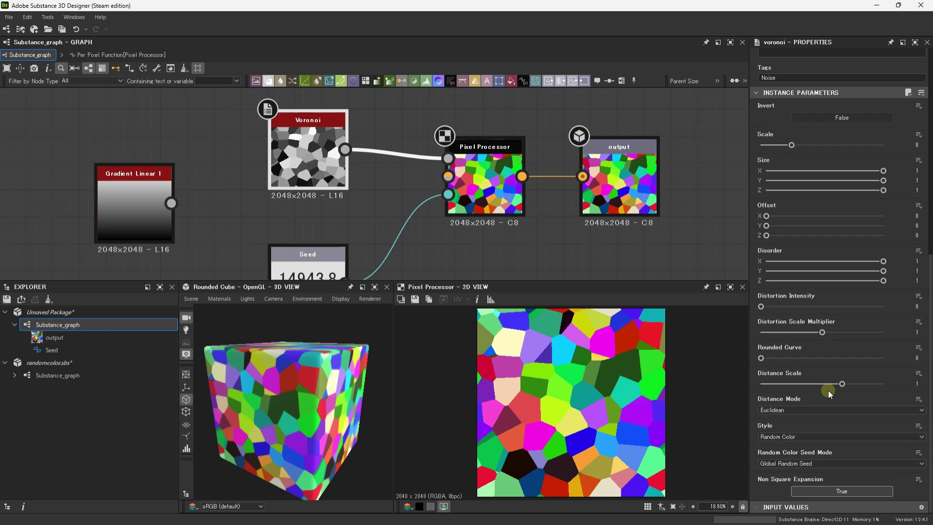
- Try Manhattan and Chebyshev Voronoi distance modes, settling on Minkowski
click(783, 411)
click(780, 424)
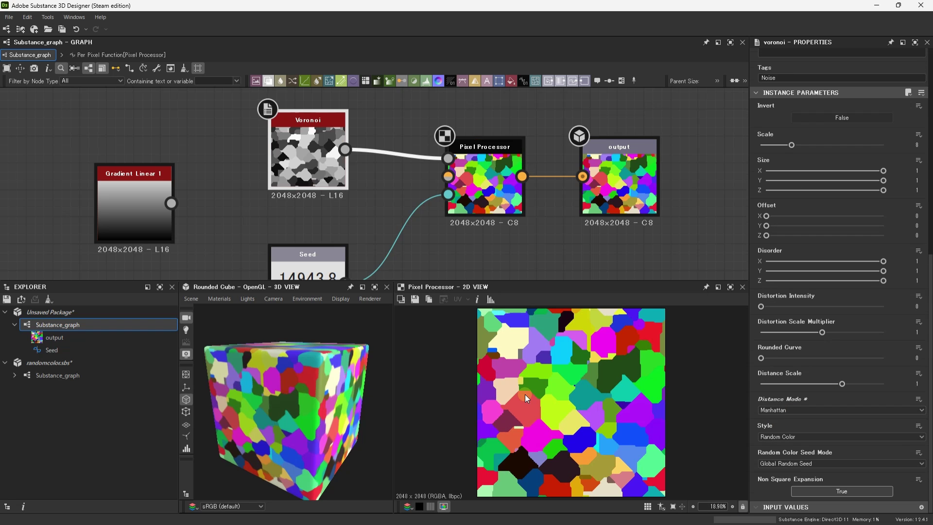
click(792, 410)
click(782, 432)
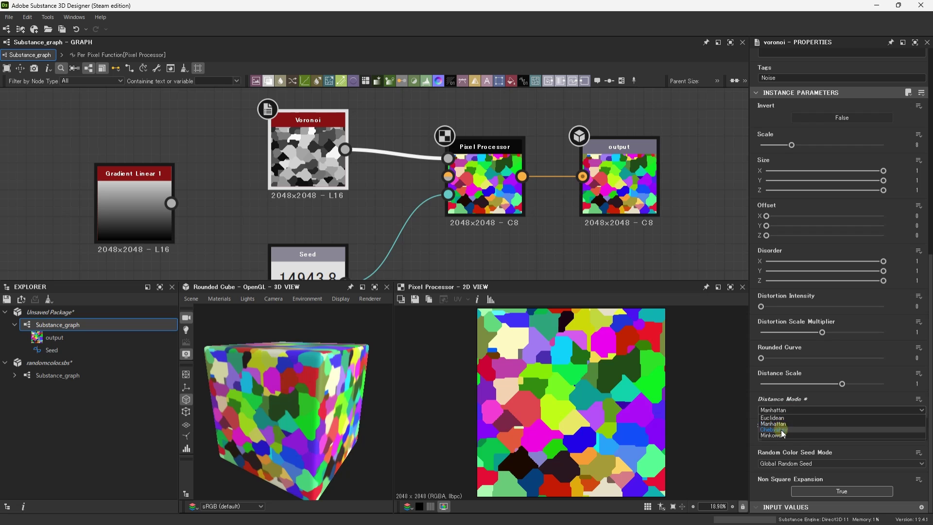
click(780, 410)
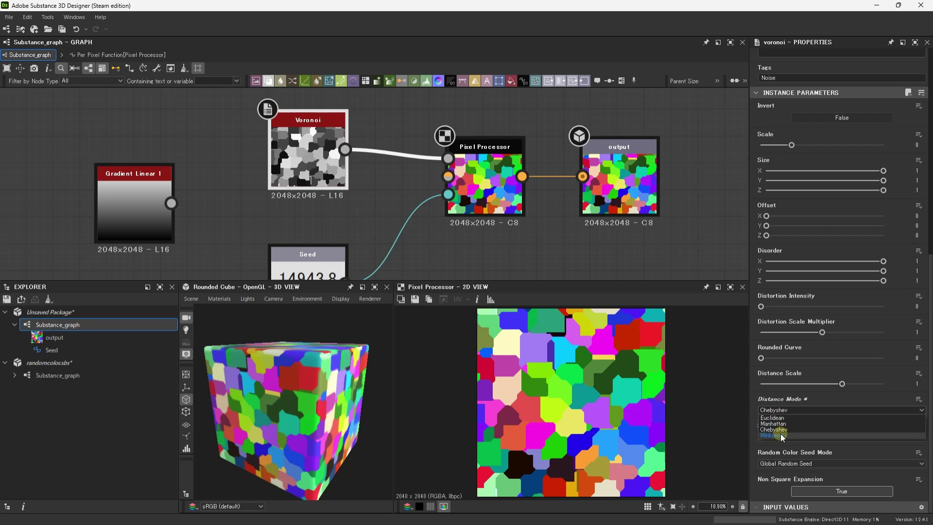
click(773, 440)
- Set the Voronoi style to F1 and review its remaining parameters
scroll(802, 447, down, 1)
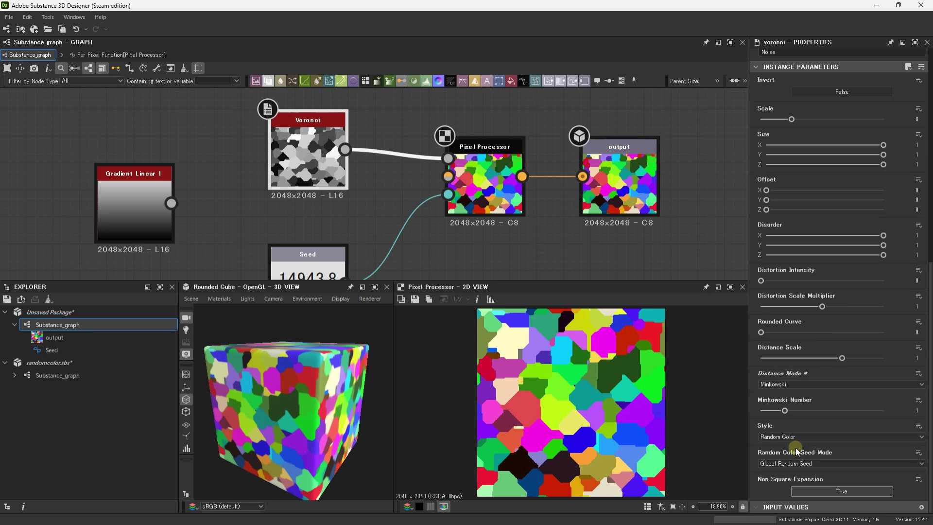
click(778, 436)
click(779, 446)
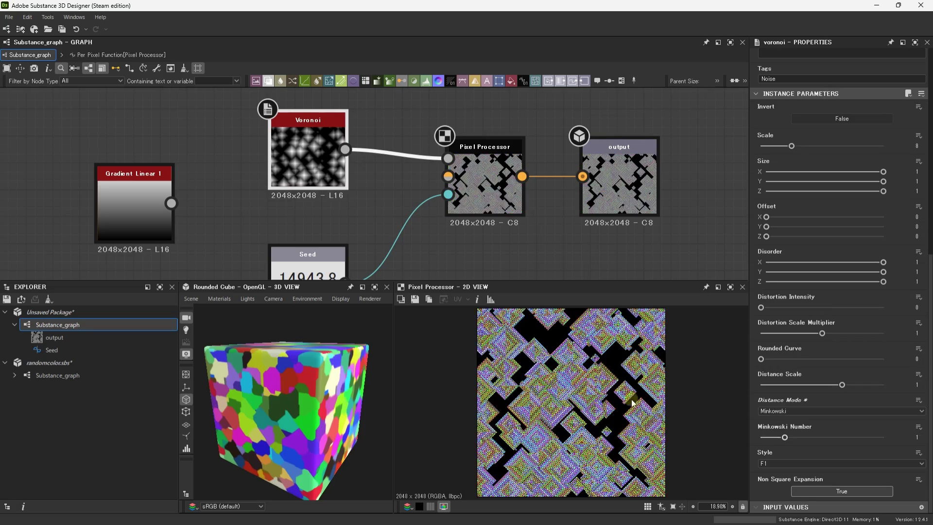
scroll(554, 375, up, 5)
scroll(554, 376, up, 4)
scroll(555, 376, up, 2)
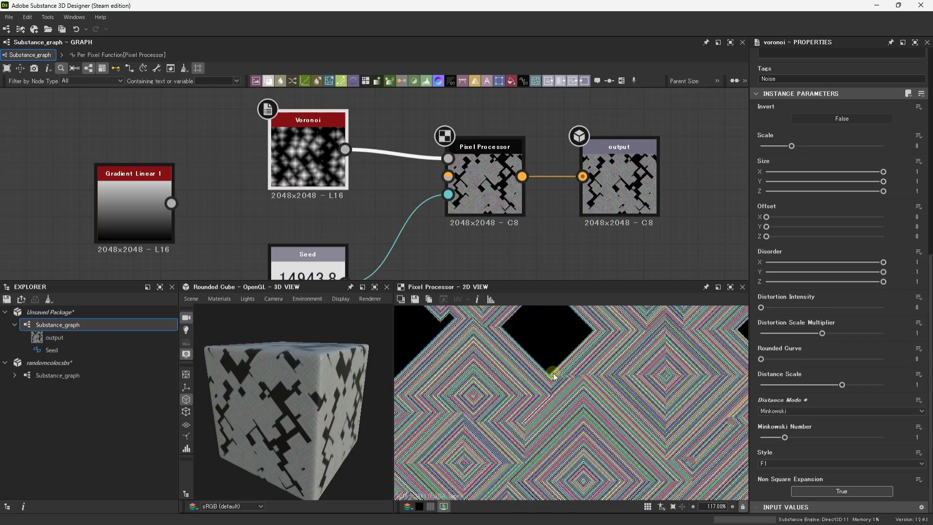
scroll(555, 376, up, 4)
scroll(554, 376, down, 4)
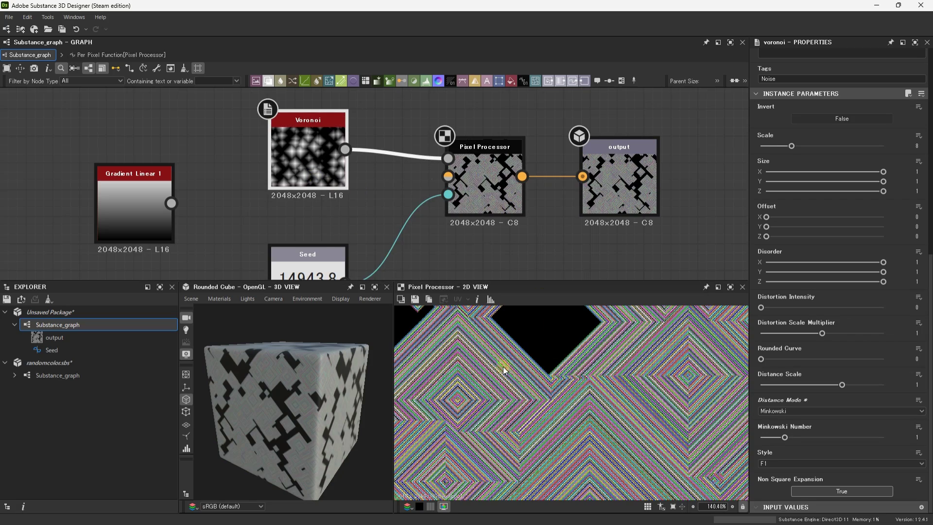
scroll(506, 385, down, 3)
scroll(506, 386, down, 3)
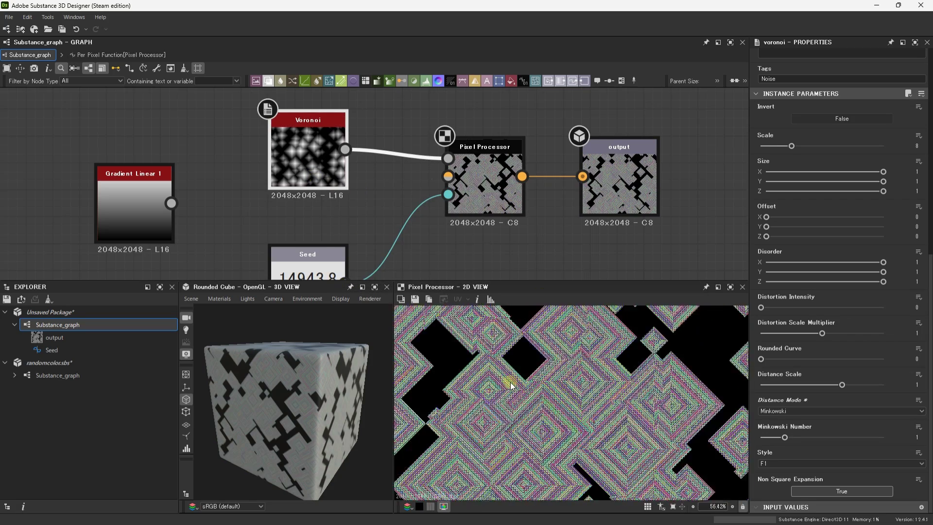
scroll(513, 381, down, 3)
scroll(513, 382, down, 1)
scroll(525, 384, up, 3)
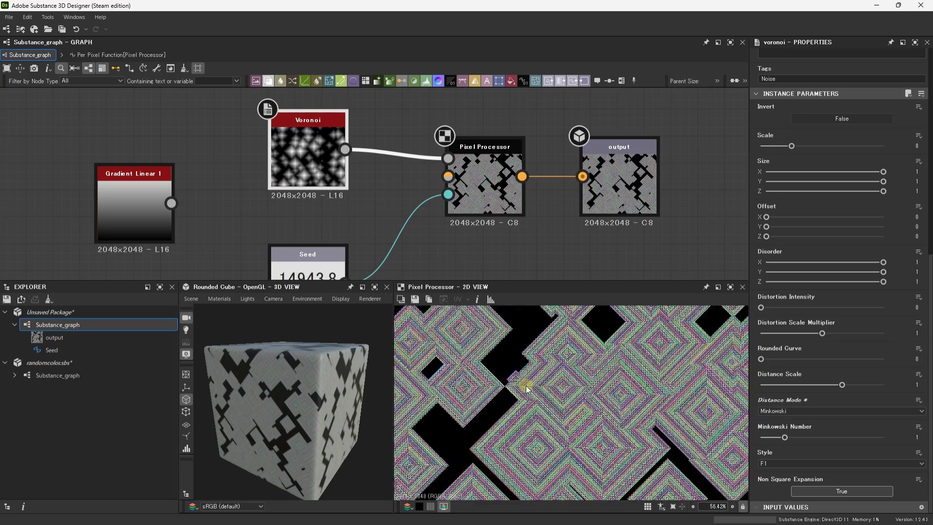
scroll(527, 386, up, 4)
scroll(526, 387, up, 3)
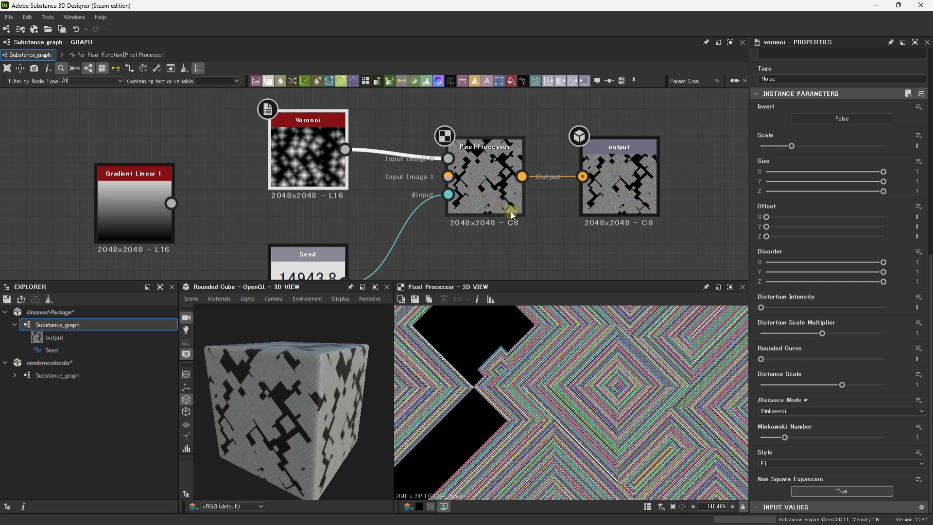
- Try the F2-F1 Voronoi style, then switch it to Edge
click(783, 467)
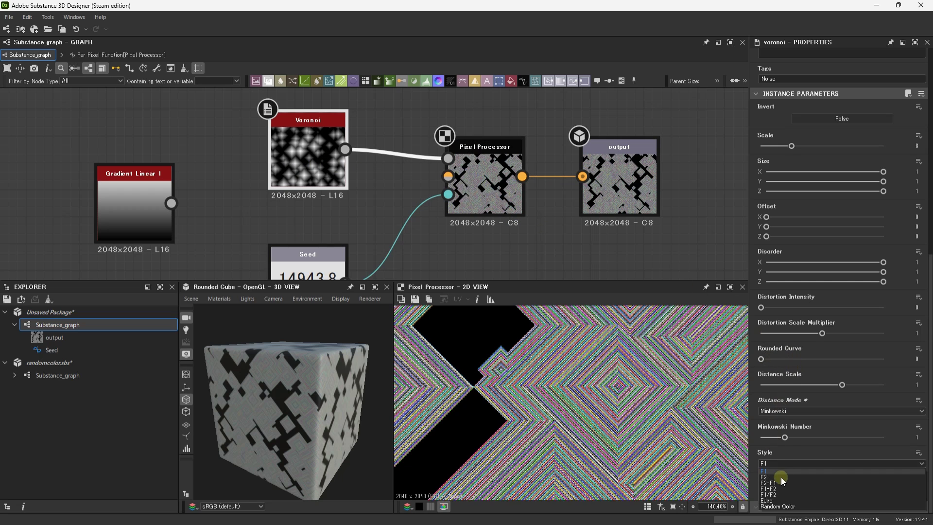
click(779, 483)
scroll(584, 412, down, 2)
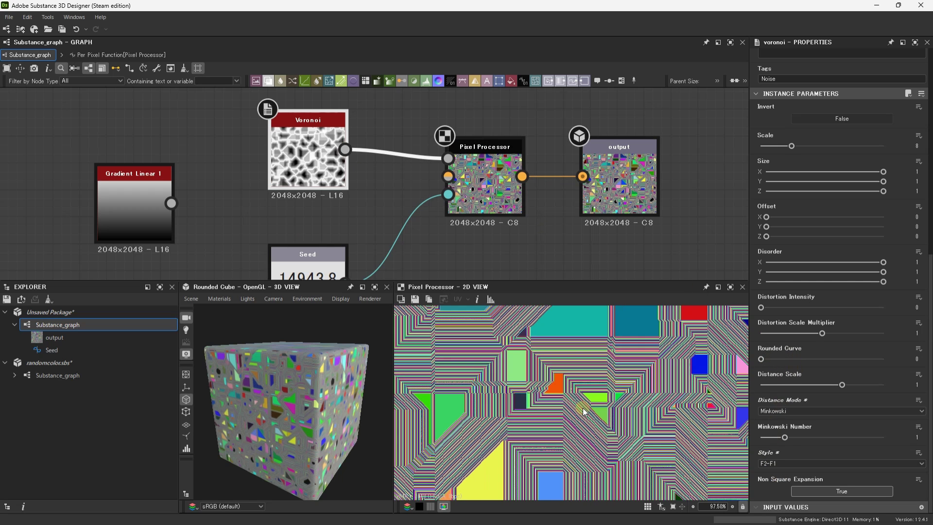
click(783, 414)
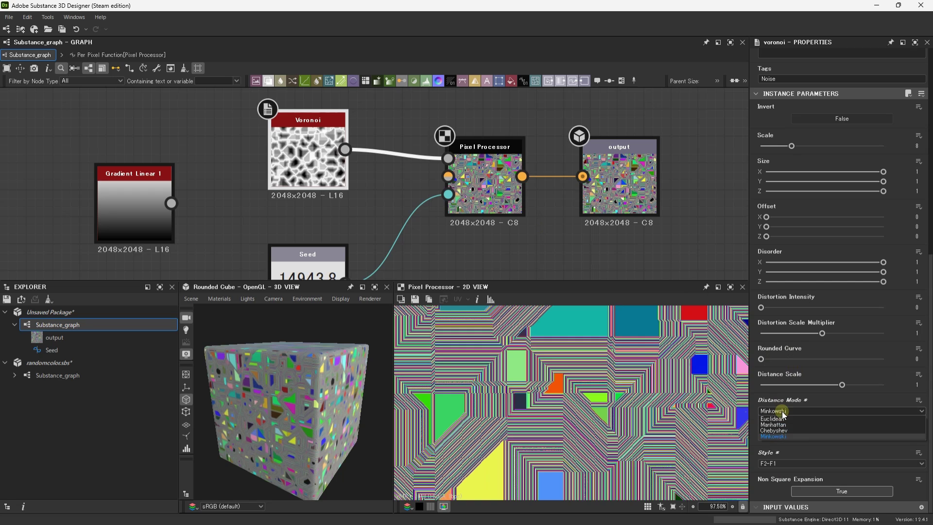
drag(501, 213, 486, 212)
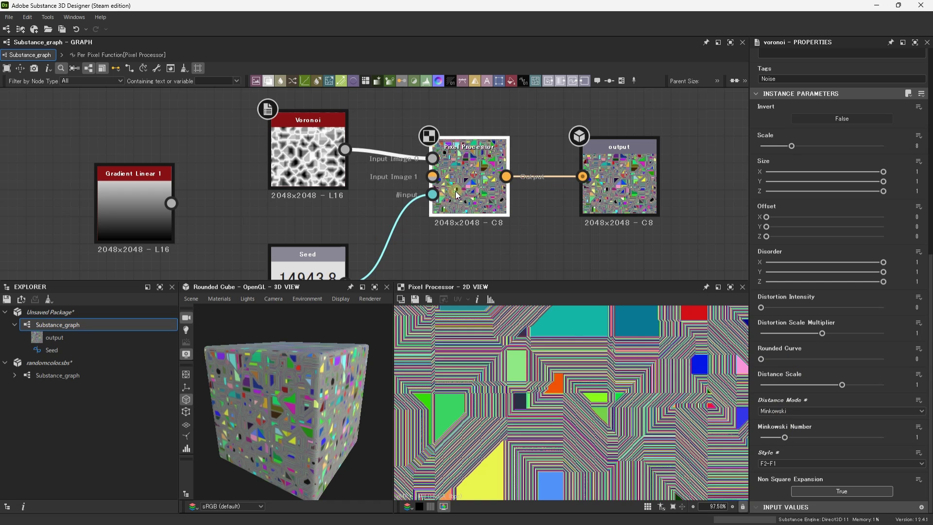
click(801, 464)
click(778, 500)
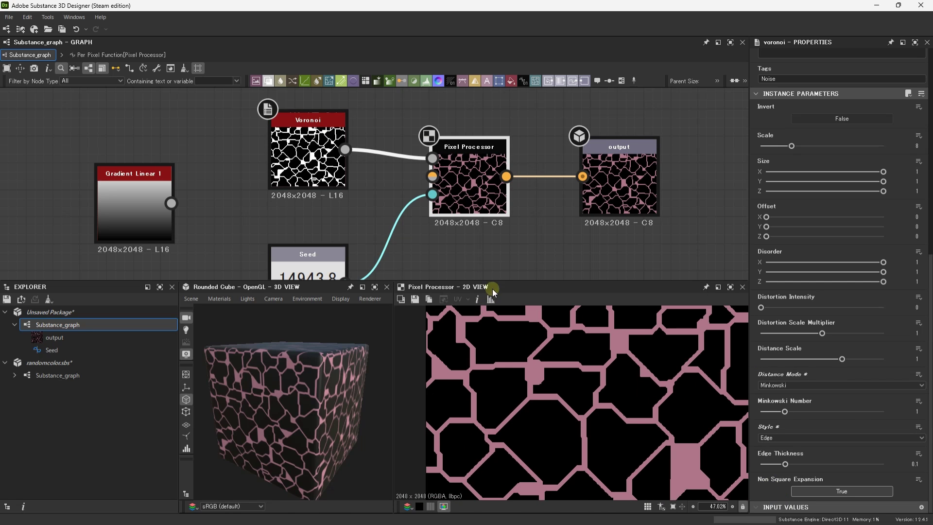
scroll(459, 255, down, 2)
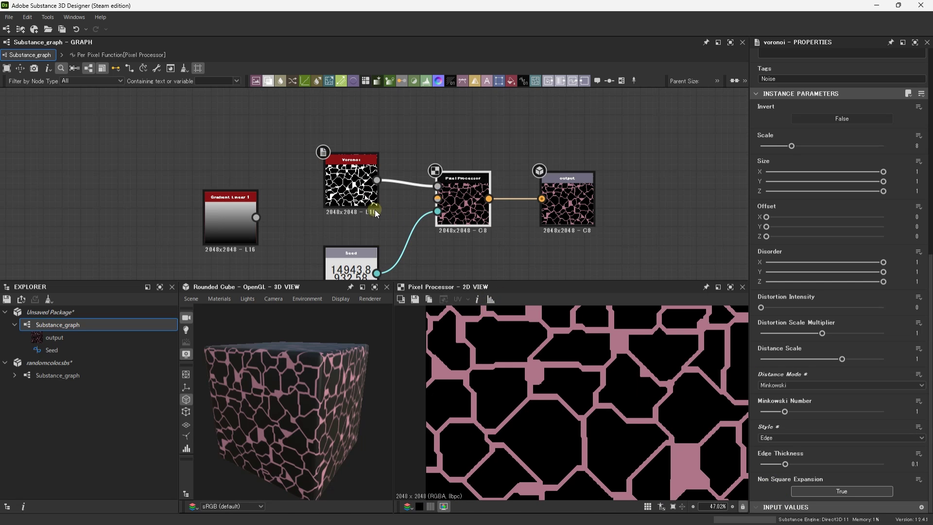
- Switch the 3D preview mesh to a cylinder and orbit to view its top
click(188, 297)
click(325, 379)
mouse_move(316, 381)
mouse_down()
mouse_move(336, 409)
mouse_move(375, 378)
mouse_move(335, 442)
mouse_move(335, 462)
mouse_move(291, 394)
mouse_move(324, 404)
mouse_move(299, 404)
mouse_move(324, 290)
mouse_up()
- Switch the Voronoi Distance Mode to Euclidean and Style to Random Color for multicoloured cells
scroll(302, 406, up, 5)
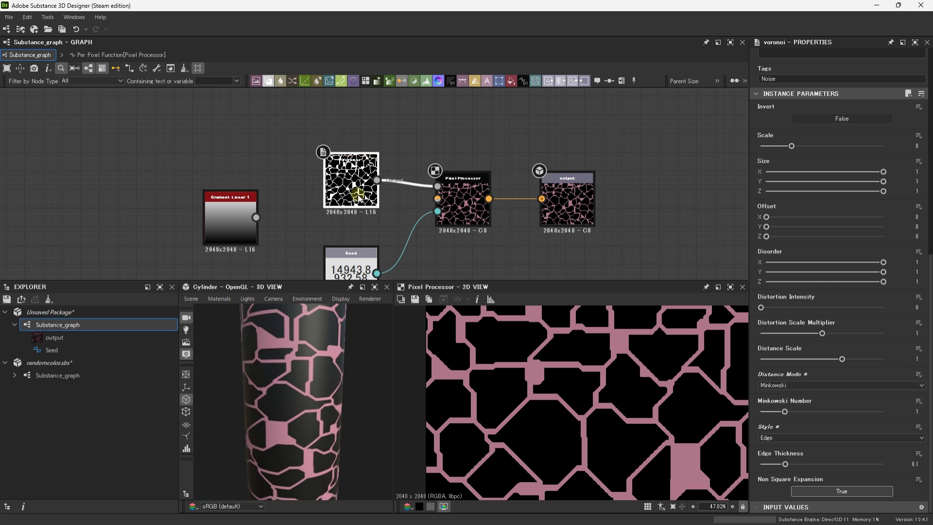
click(844, 384)
click(825, 392)
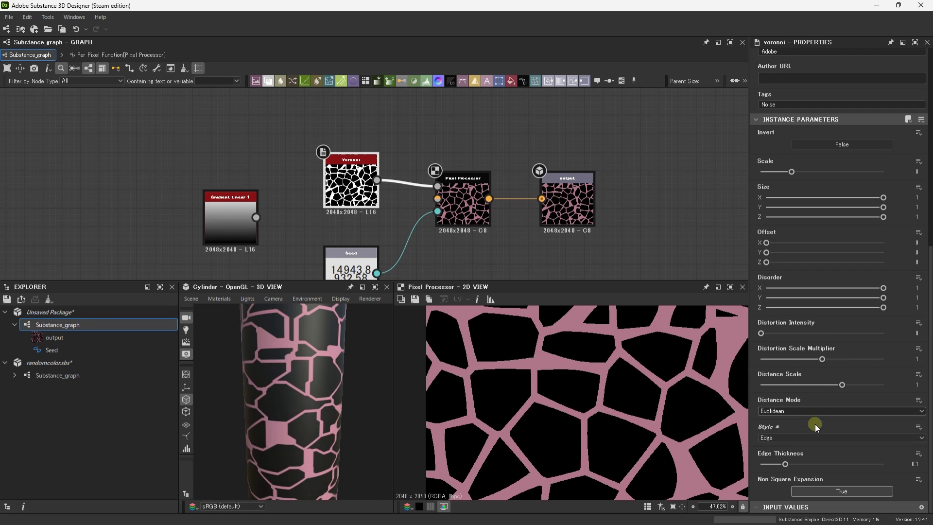
click(794, 438)
click(781, 481)
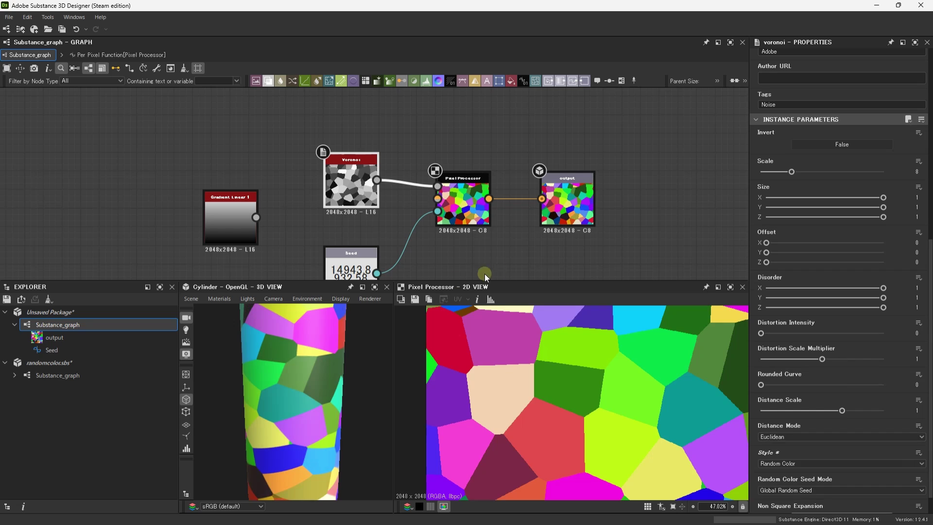